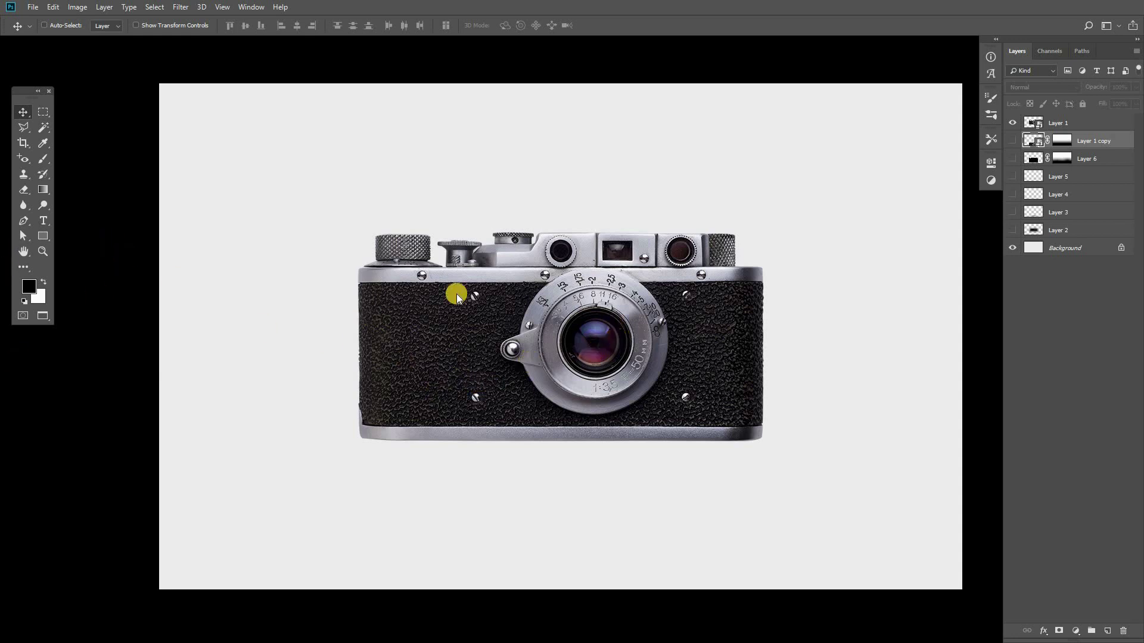
# - Paint a soft black blob on a new layer and drag it beneath the camera's base
pyautogui.click(1109, 631)
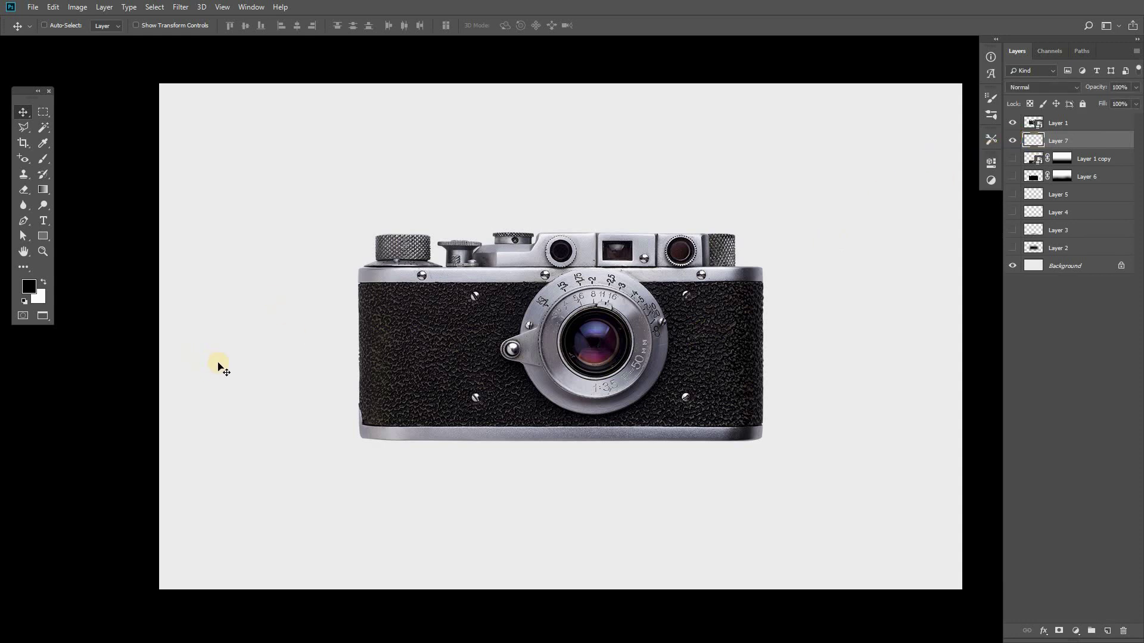
pyautogui.click(43, 158)
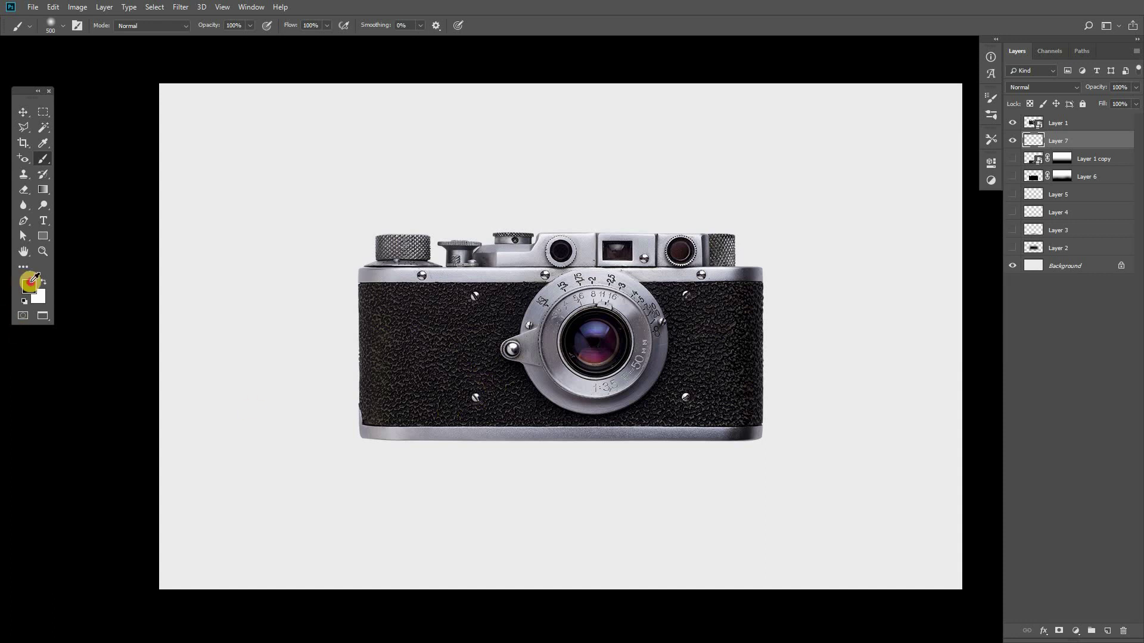
pyautogui.click(28, 286)
pyautogui.click(910, 407)
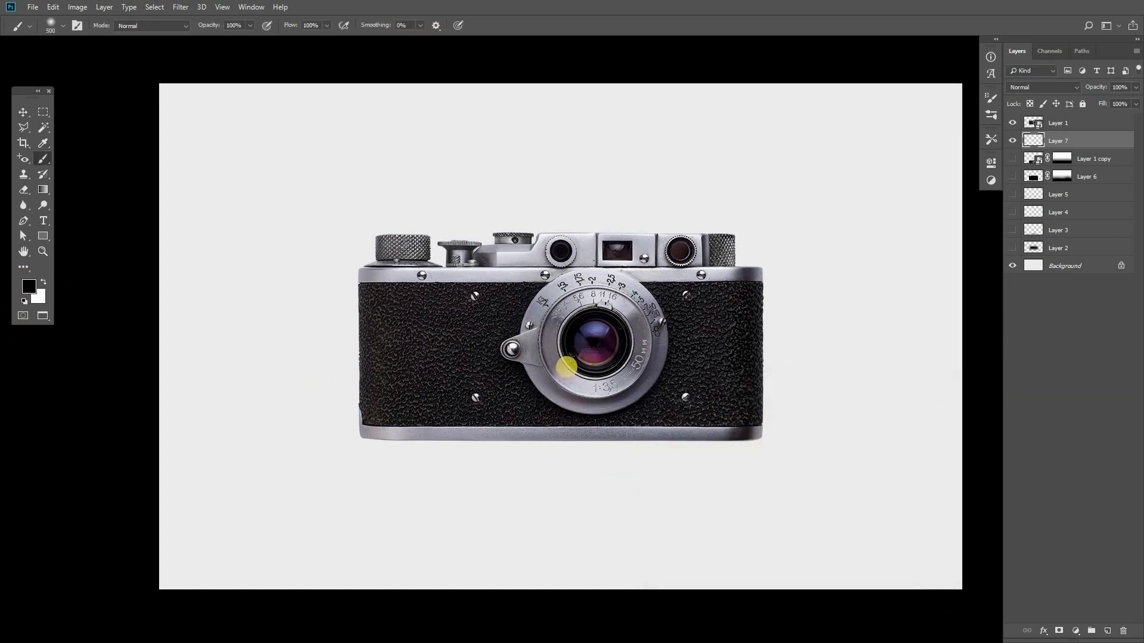
pyautogui.click(566, 365)
pyautogui.press('v')
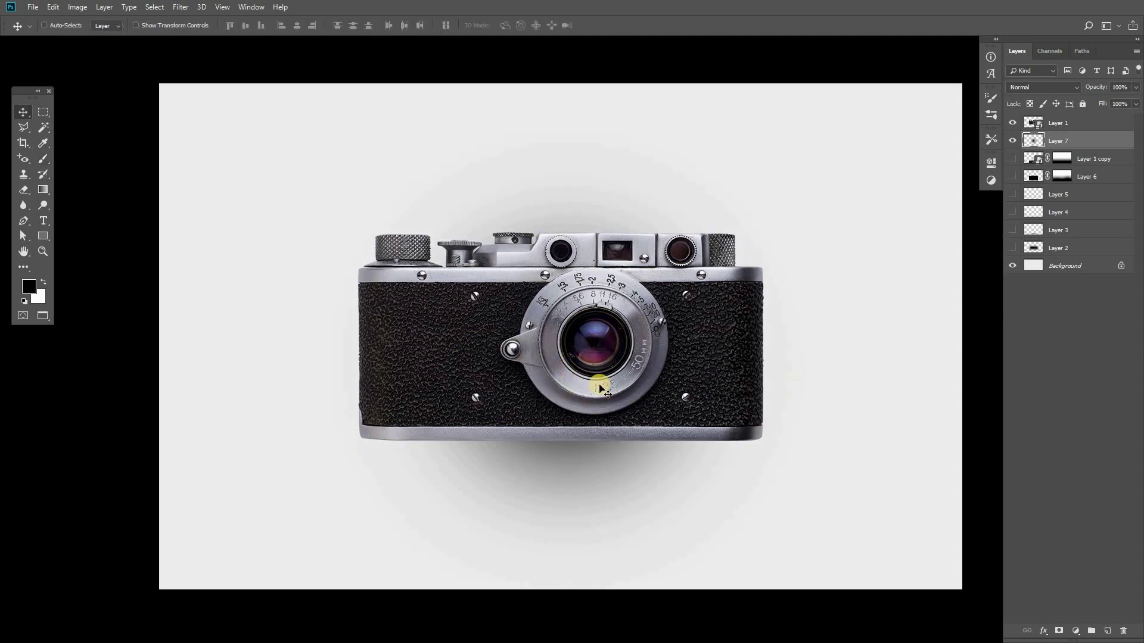
pyautogui.moveTo(594, 383)
pyautogui.mouseDown()
pyautogui.moveTo(634, 130)
pyautogui.moveTo(621, 212)
pyautogui.moveTo(637, 218)
pyautogui.mouseUp()
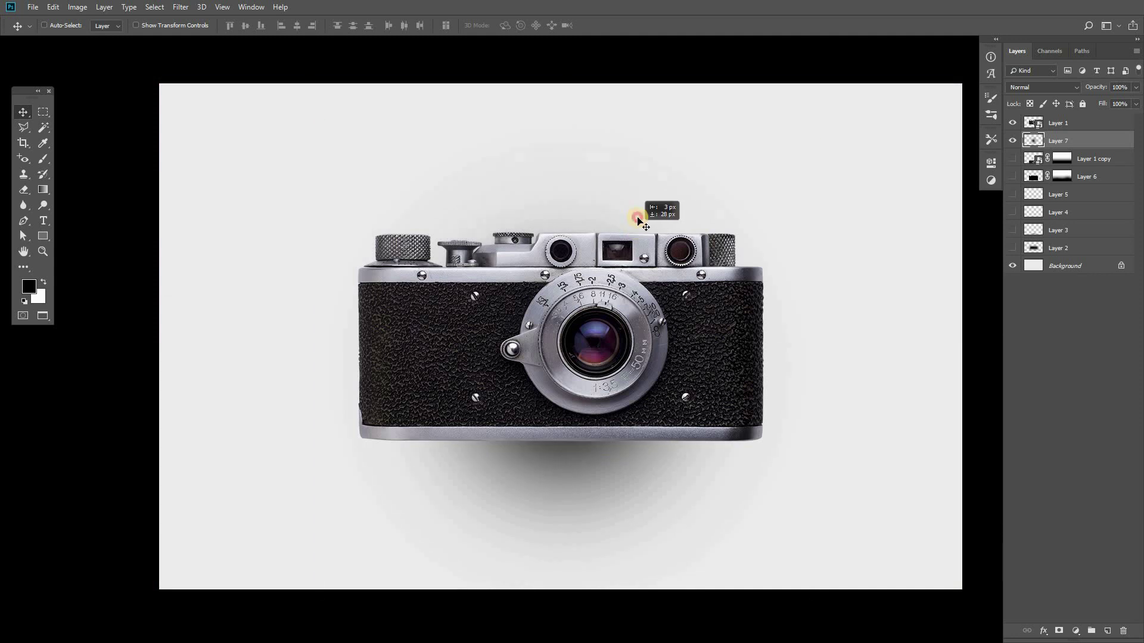
# - Squash and widen the blob into a flat ellipse, move it lower, and set 50% opacity
pyautogui.hotkey('ctrl', 't')
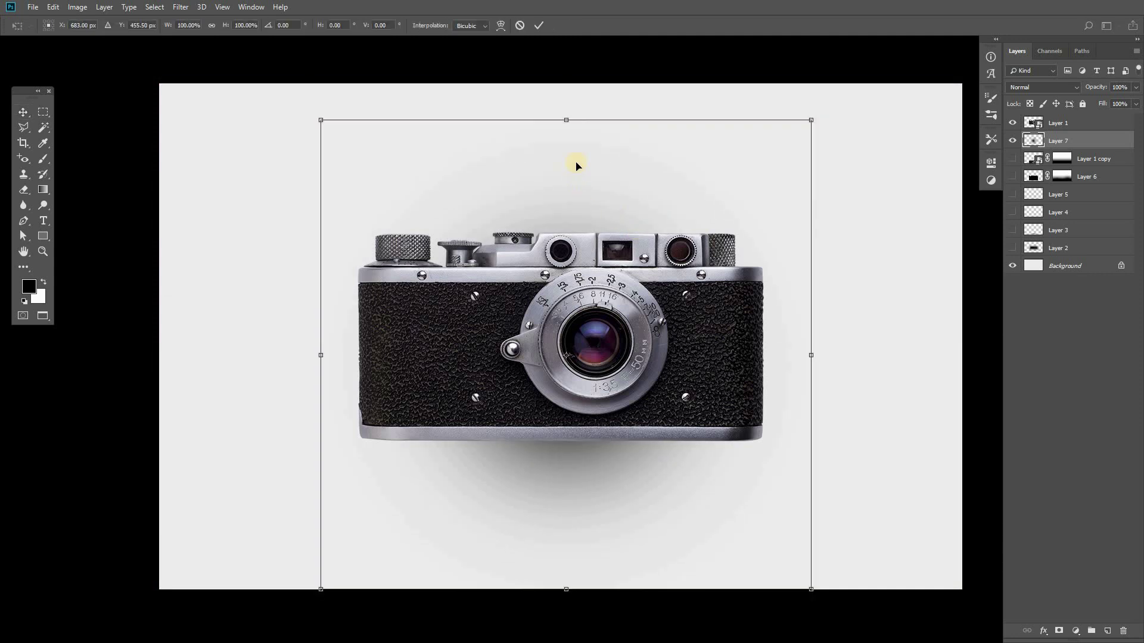
pyautogui.moveTo(591, 116)
pyautogui.mouseDown()
pyautogui.moveTo(636, 346)
pyautogui.moveTo(635, 442)
pyautogui.moveTo(655, 441)
pyautogui.mouseUp()
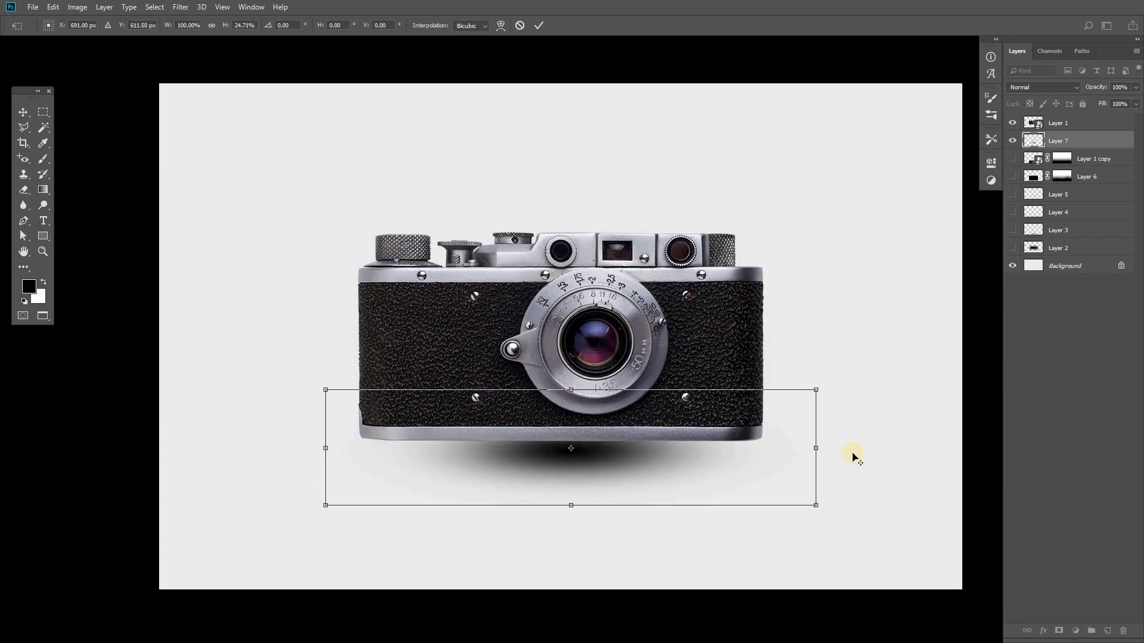
pyautogui.moveTo(820, 448); pyautogui.dragTo(934, 448)
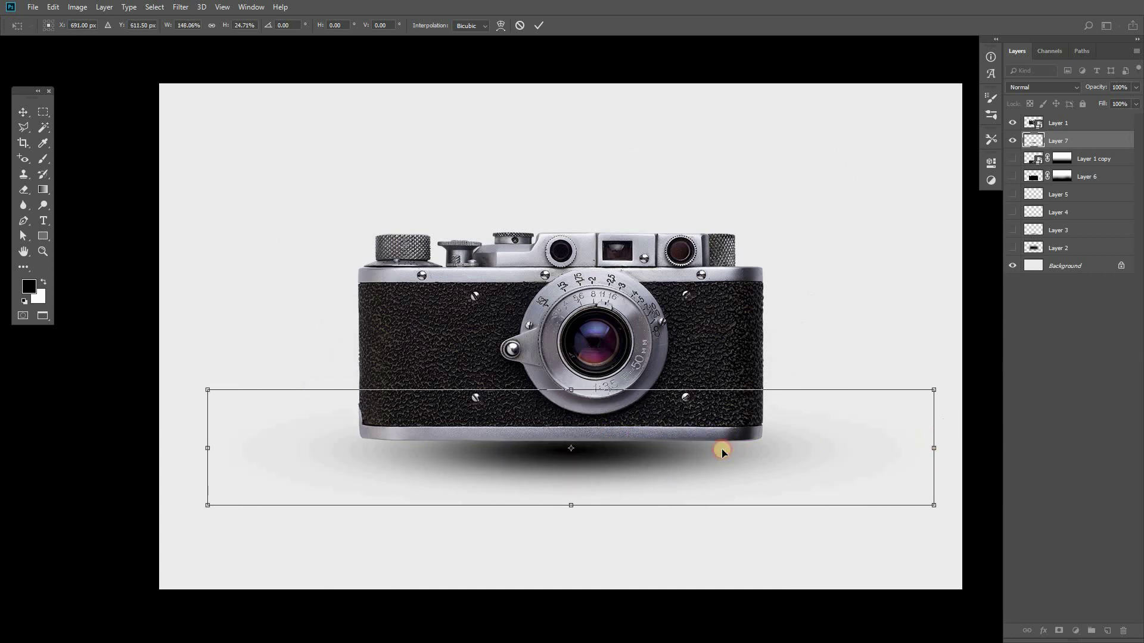
pyautogui.moveTo(720, 450); pyautogui.dragTo(716, 463)
pyautogui.moveTo(635, 403); pyautogui.dragTo(635, 414)
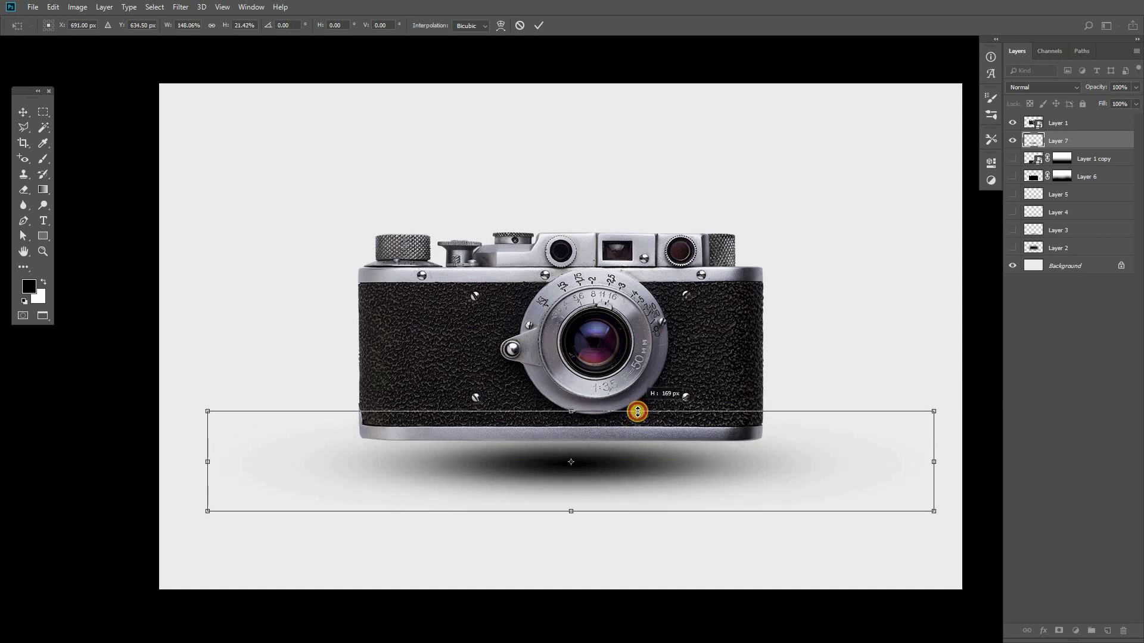
pyautogui.press('Return')
pyautogui.moveTo(669, 472); pyautogui.dragTo(662, 506)
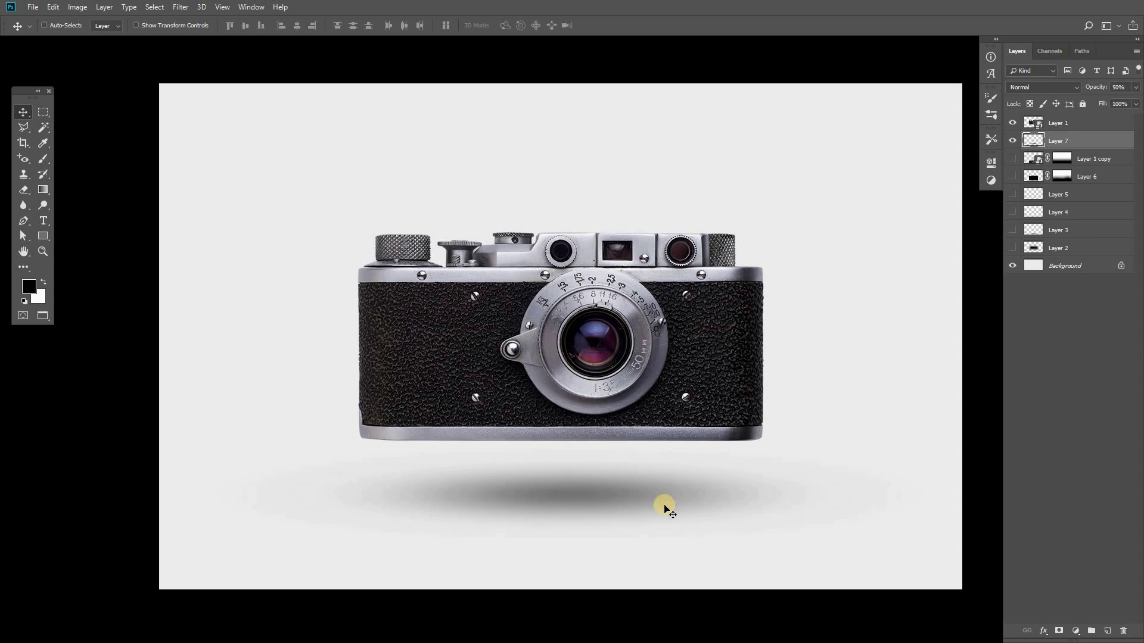
pyautogui.press('5')
# - Narrow and flatten the shadow further, fade it to 30% opacity, and nudge it into place
pyautogui.hotkey('ctrl', 't')
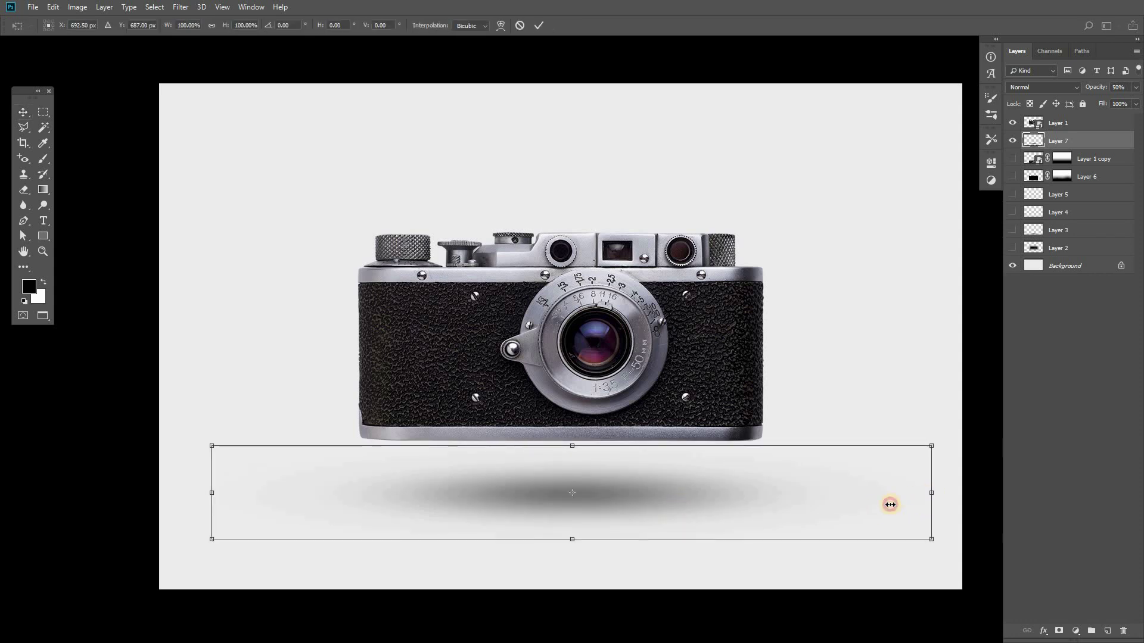
pyautogui.moveTo(929, 493); pyautogui.dragTo(862, 507)
pyautogui.moveTo(586, 442); pyautogui.dragTo(598, 470)
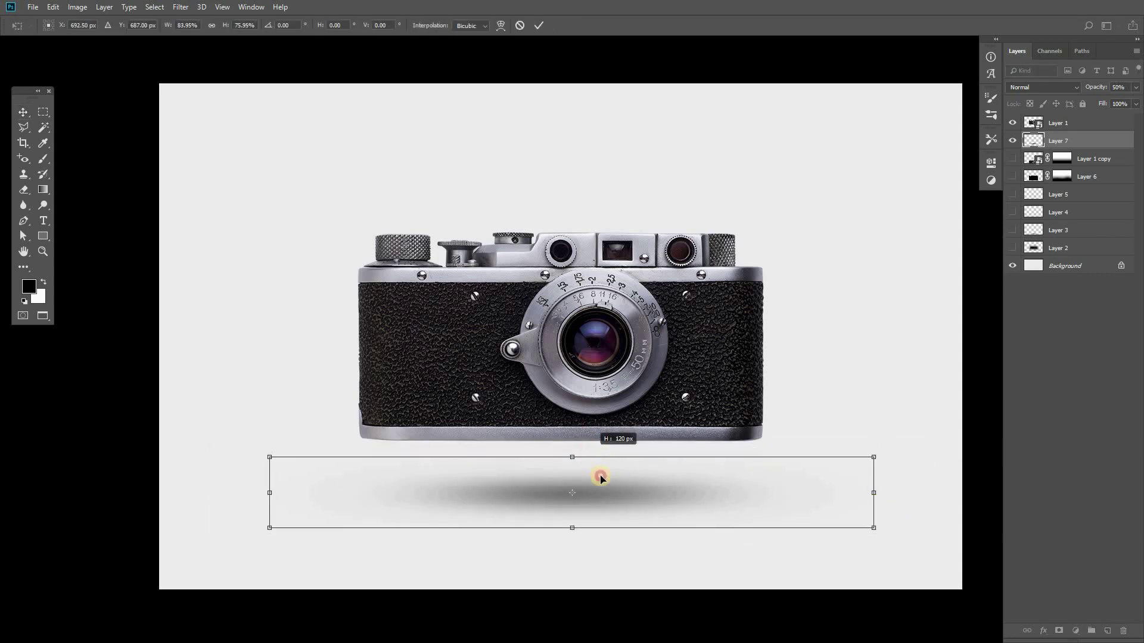
pyautogui.press('Return')
pyautogui.press('3')
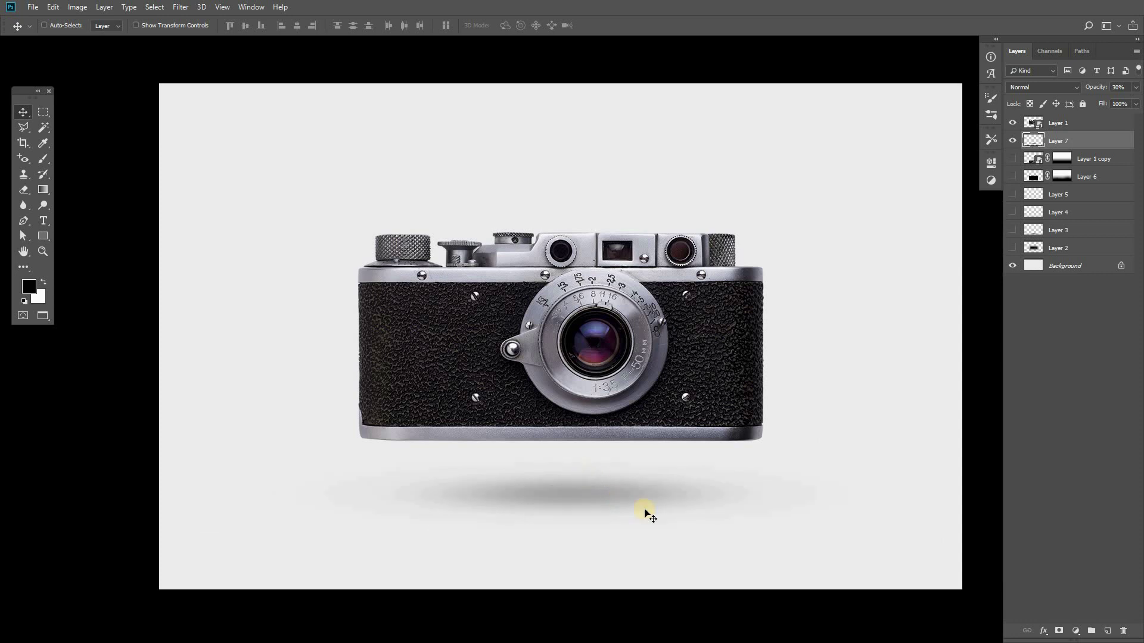
pyautogui.moveTo(645, 513); pyautogui.dragTo(654, 519)
# - Nudge the shadow into place and toggle Layer 7's visibility off and on to compare
pyautogui.moveTo(658, 503)
pyautogui.mouseDown()
pyautogui.moveTo(630, 509)
pyautogui.moveTo(662, 521)
pyautogui.mouseUp()
pyautogui.moveTo(591, 494); pyautogui.dragTo(618, 519)
pyautogui.click(1012, 140)
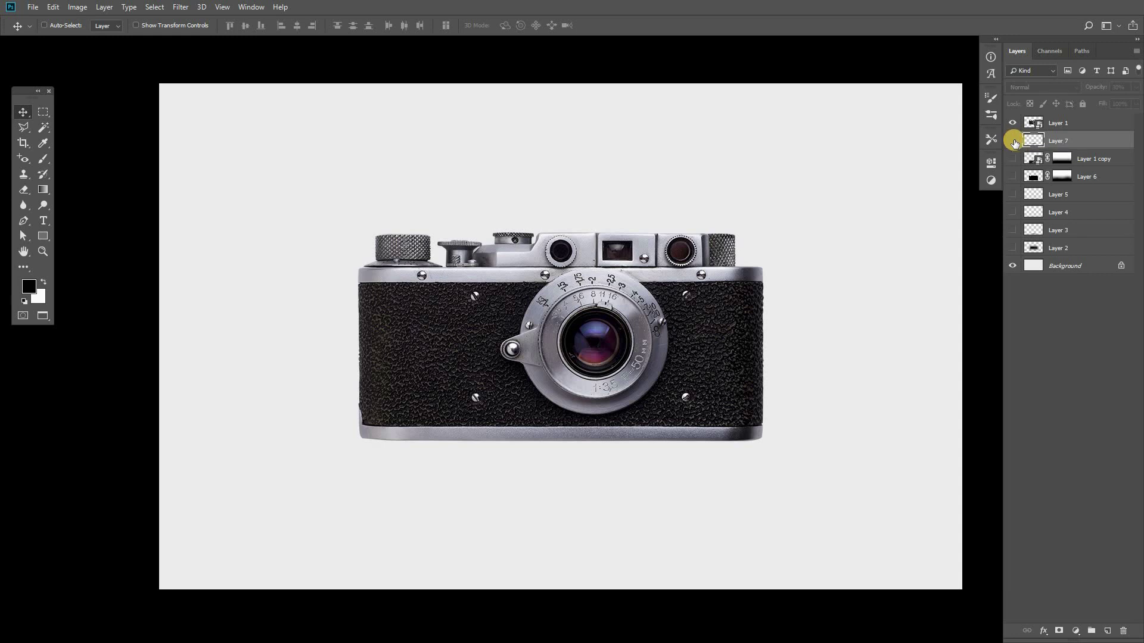
pyautogui.click(1012, 141)
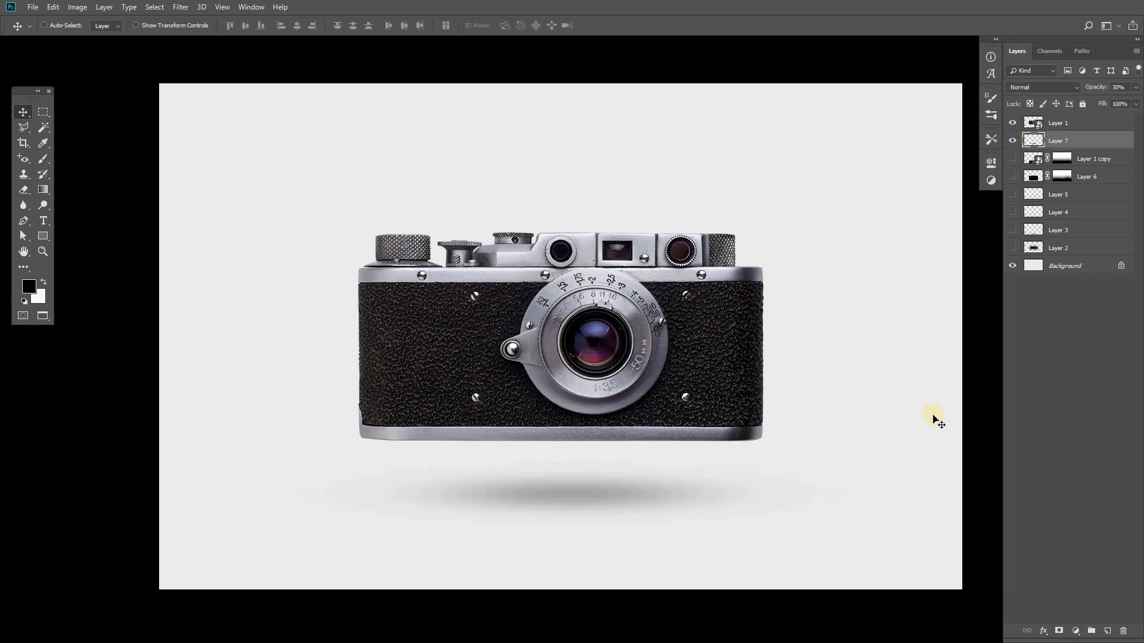
pyautogui.moveTo(540, 508); pyautogui.dragTo(541, 511)
# - Delete the old shadow layer and make a 5 px feathered rectangular selection around the camera base
pyautogui.press('Delete')
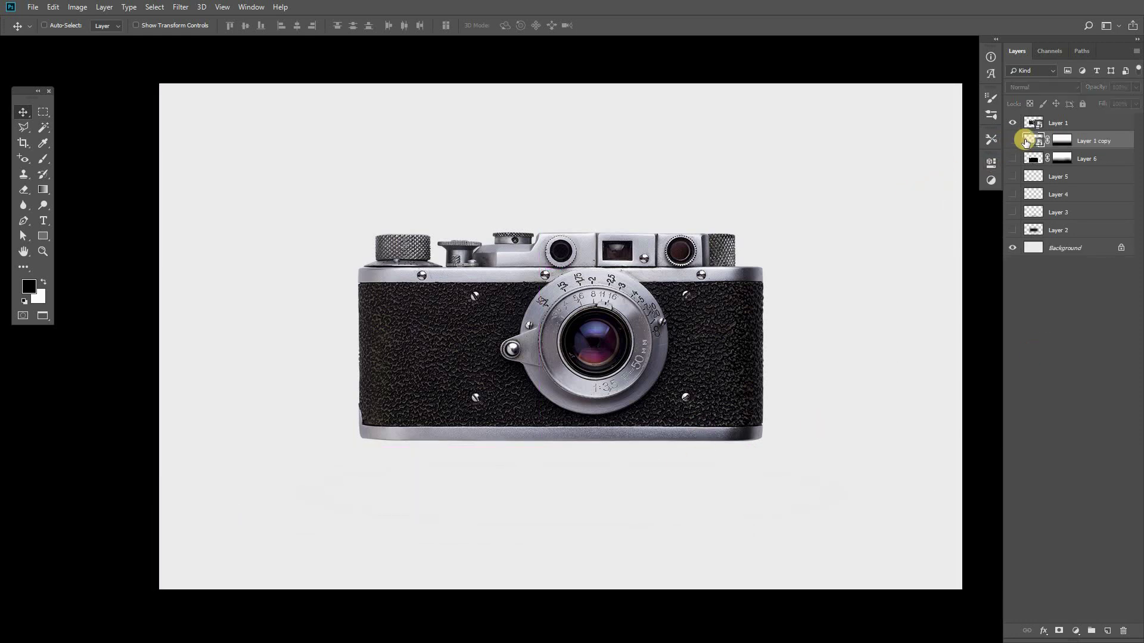
pyautogui.click(47, 114)
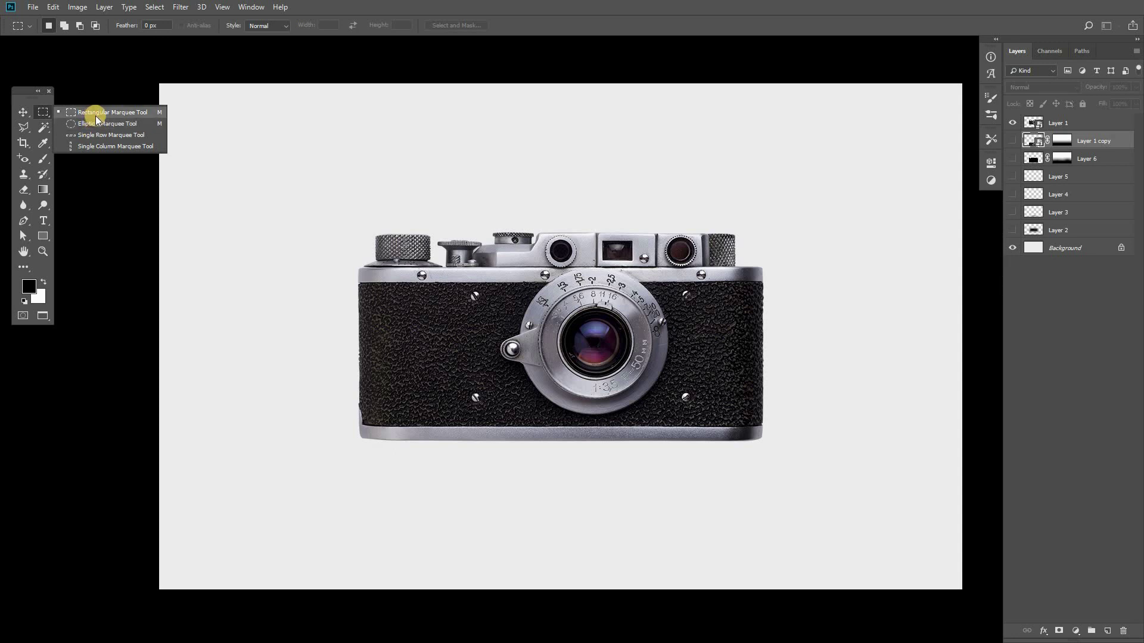
pyautogui.click(96, 116)
pyautogui.moveTo(321, 406); pyautogui.dragTo(784, 477)
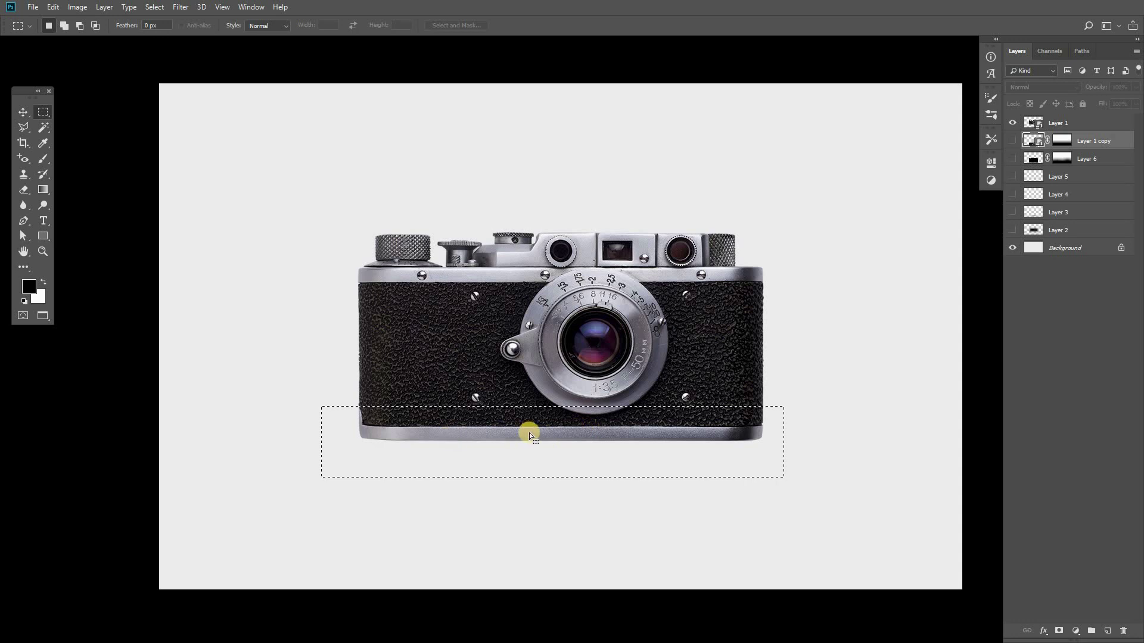
pyautogui.rightClick(469, 426)
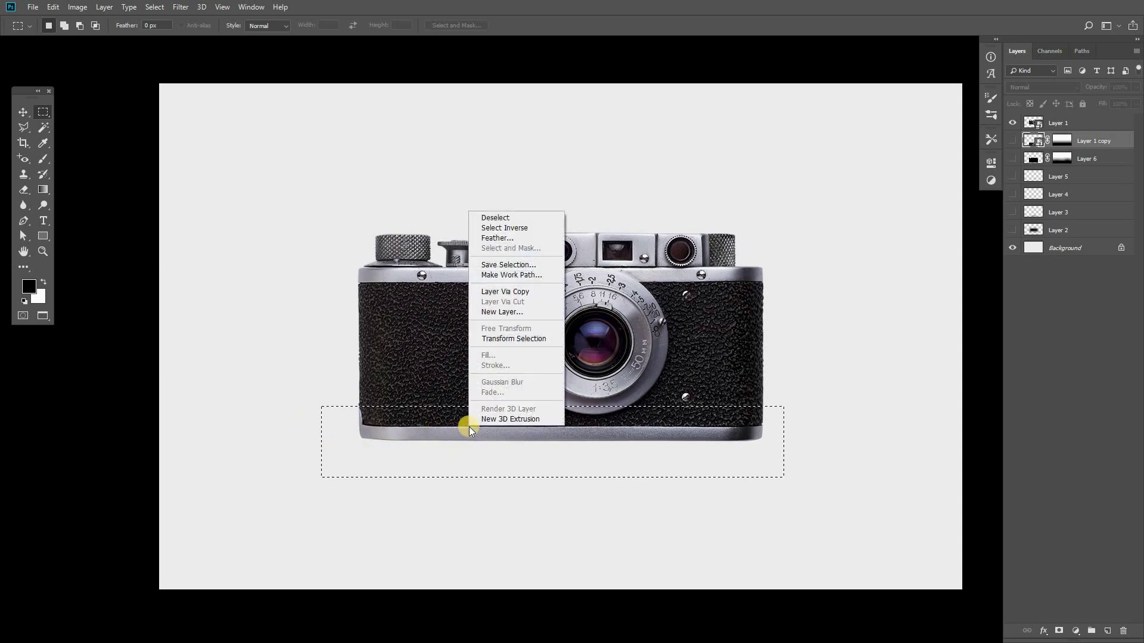
pyautogui.click(499, 238)
pyautogui.write('5')
pyautogui.press('Return')
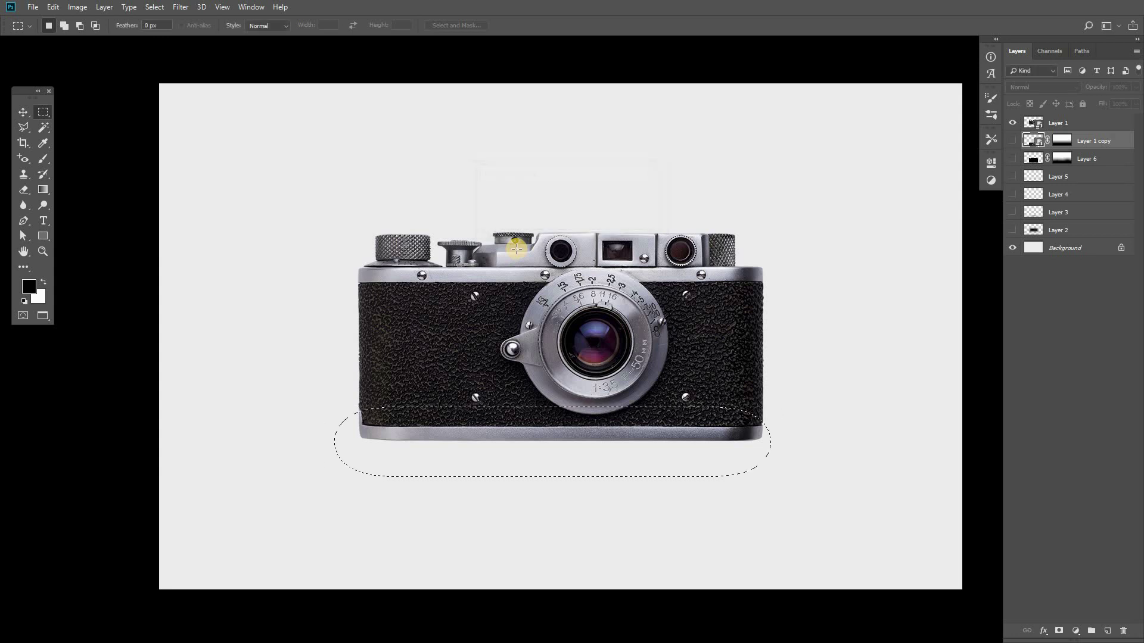
# - Fill the feathered selection with black on a new layer and deselect
pyautogui.click(1109, 632)
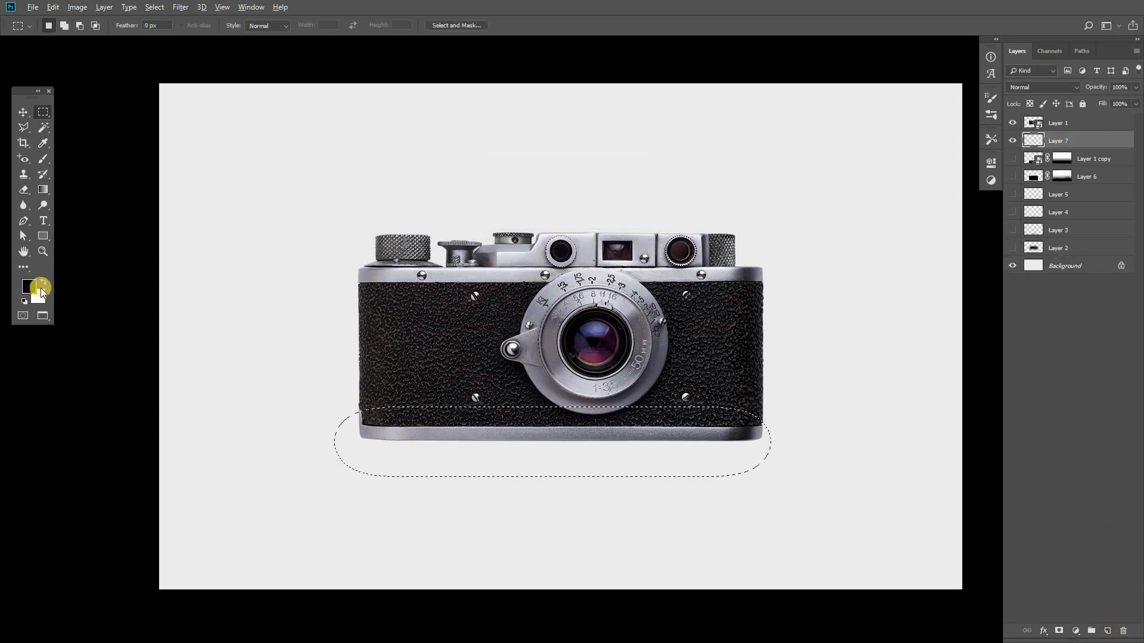
pyautogui.hotkey('alt', 'BackSpace')
pyautogui.hotkey('ctrl', 'd')
# - Free-transform the new shadow: squash it vertically, narrow it, and move it lower under the camera
pyautogui.press('v')
pyautogui.hotkey('ctrl', 't')
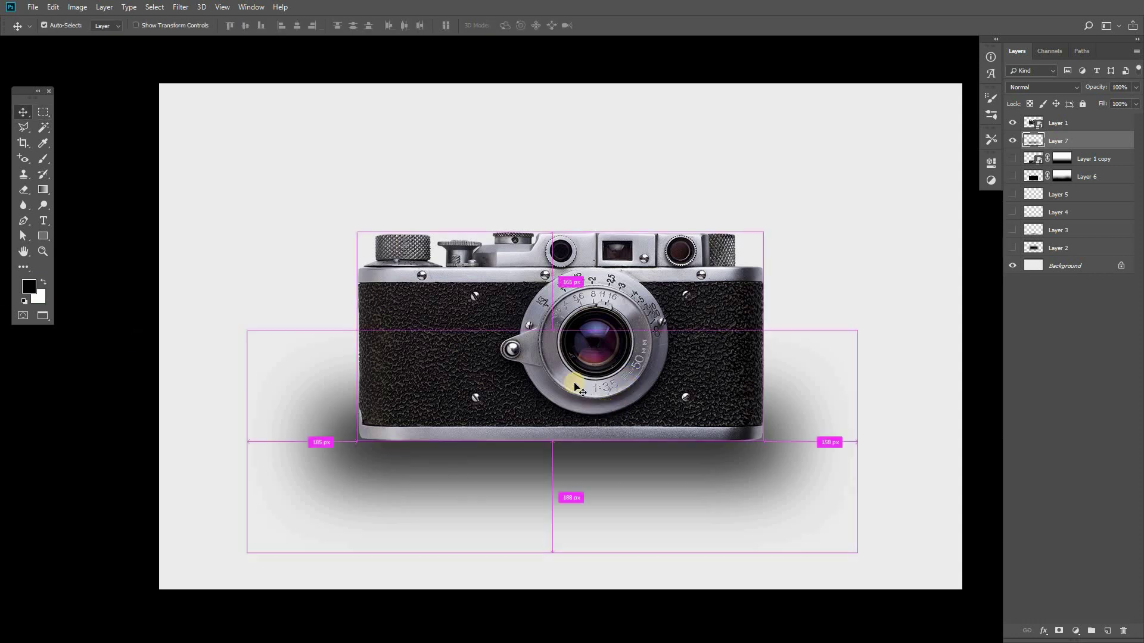
pyautogui.moveTo(581, 334); pyautogui.dragTo(582, 407)
pyautogui.moveTo(858, 444); pyautogui.dragTo(824, 442)
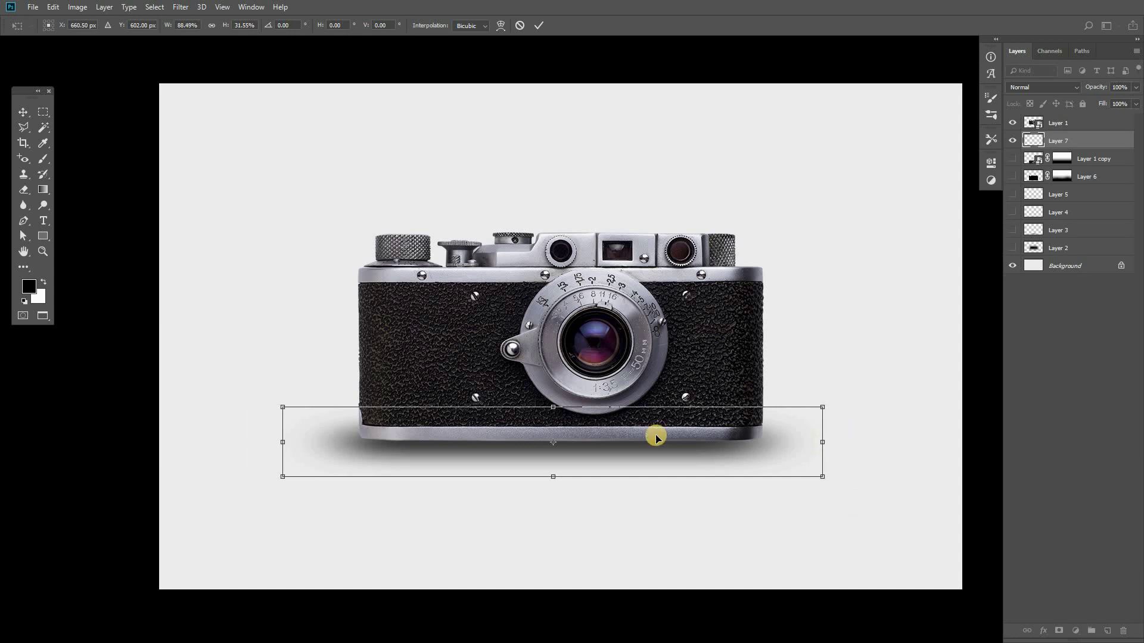
pyautogui.moveTo(656, 434); pyautogui.dragTo(669, 480)
pyautogui.moveTo(823, 527); pyautogui.dragTo(799, 525)
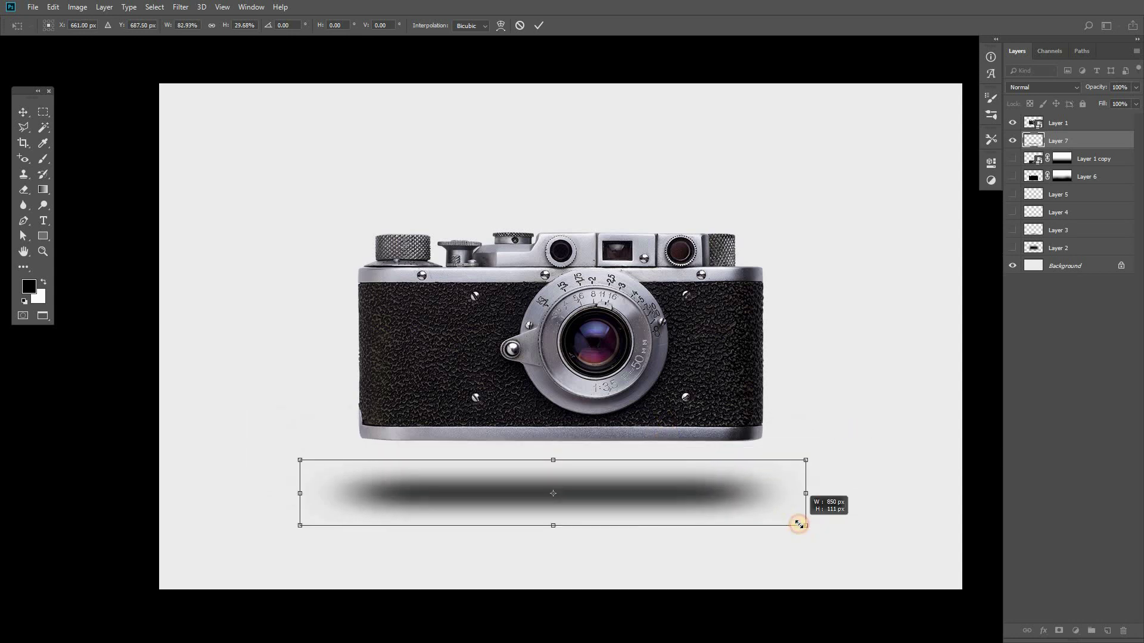
pyautogui.moveTo(649, 471); pyautogui.dragTo(649, 469)
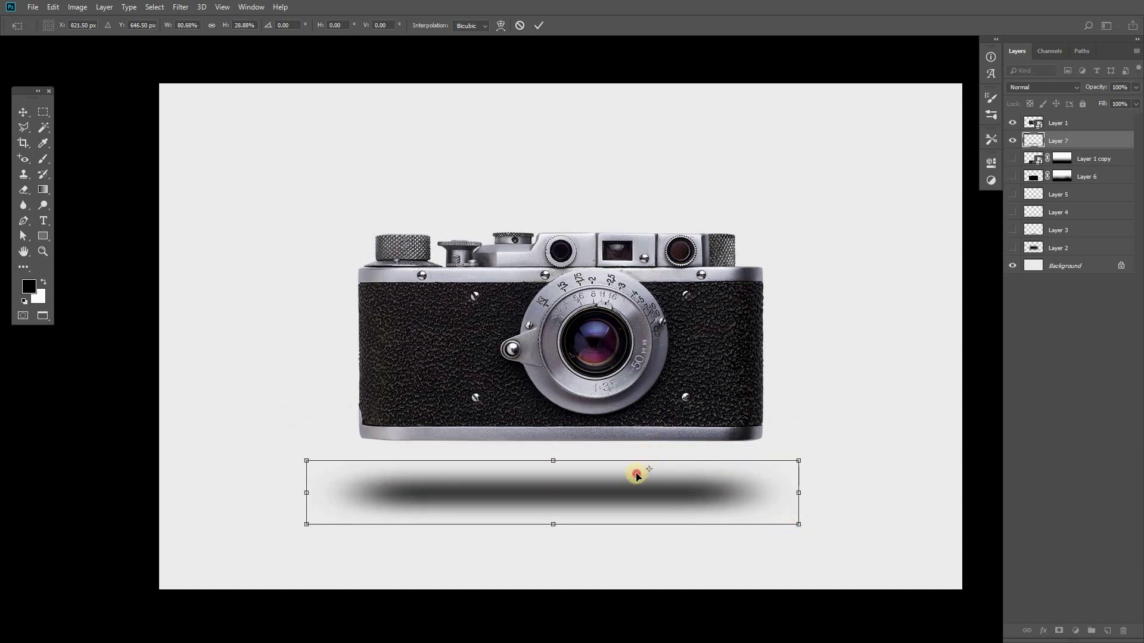
pyautogui.press('Return')
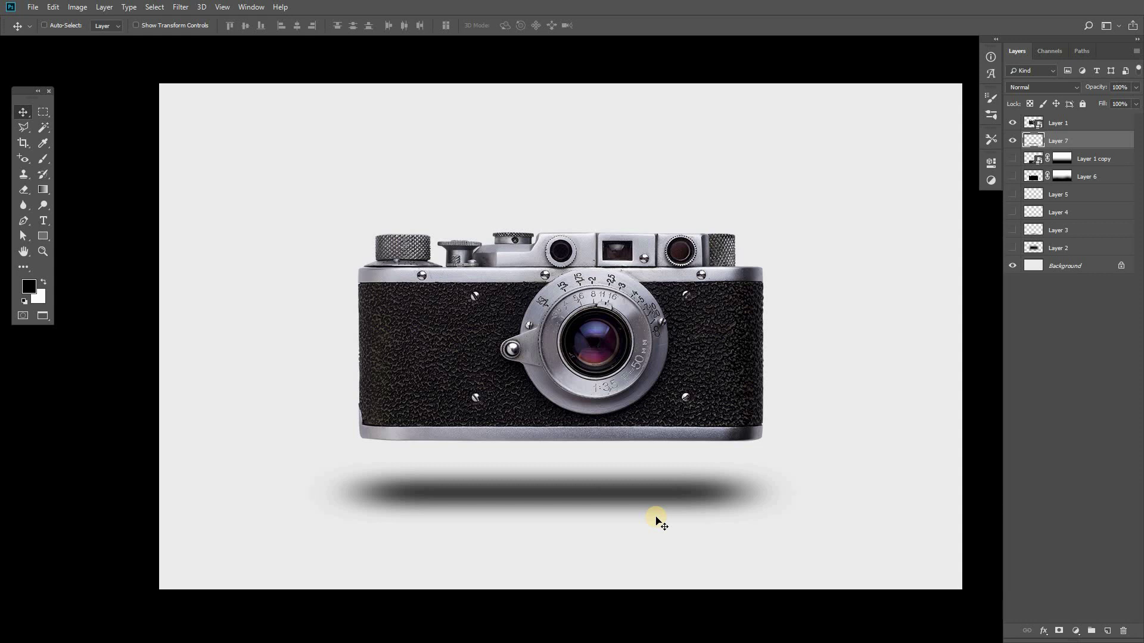
# - Fade the shadow to 20% opacity, nudge it down, then delete the shadow layer
pyautogui.press('3')
pyautogui.press('2')
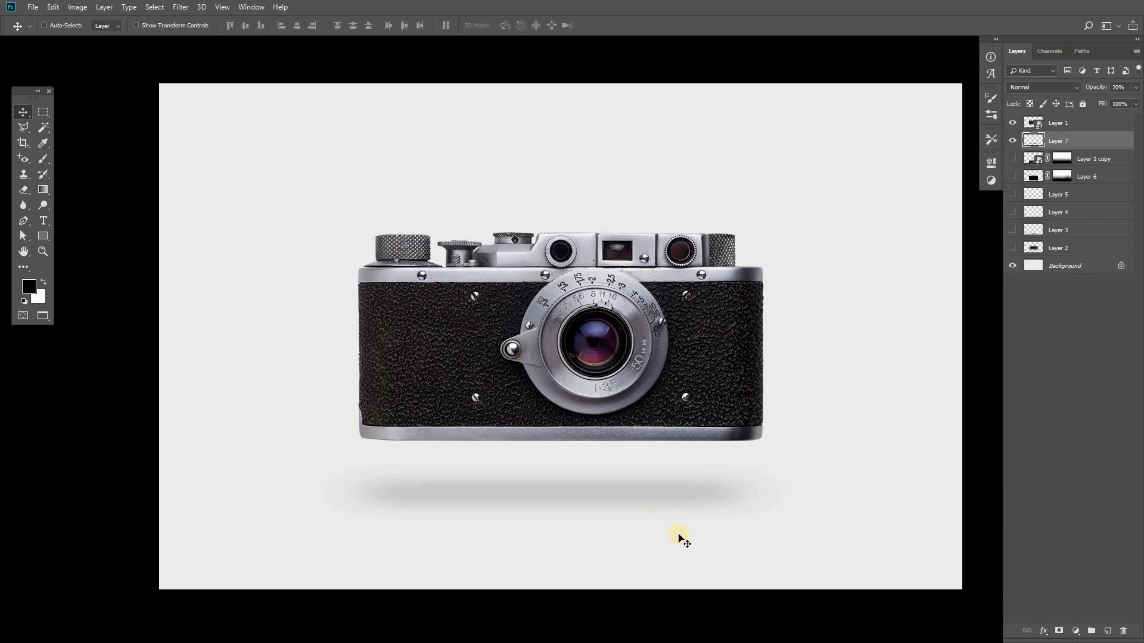
pyautogui.moveTo(708, 524); pyautogui.dragTo(680, 518)
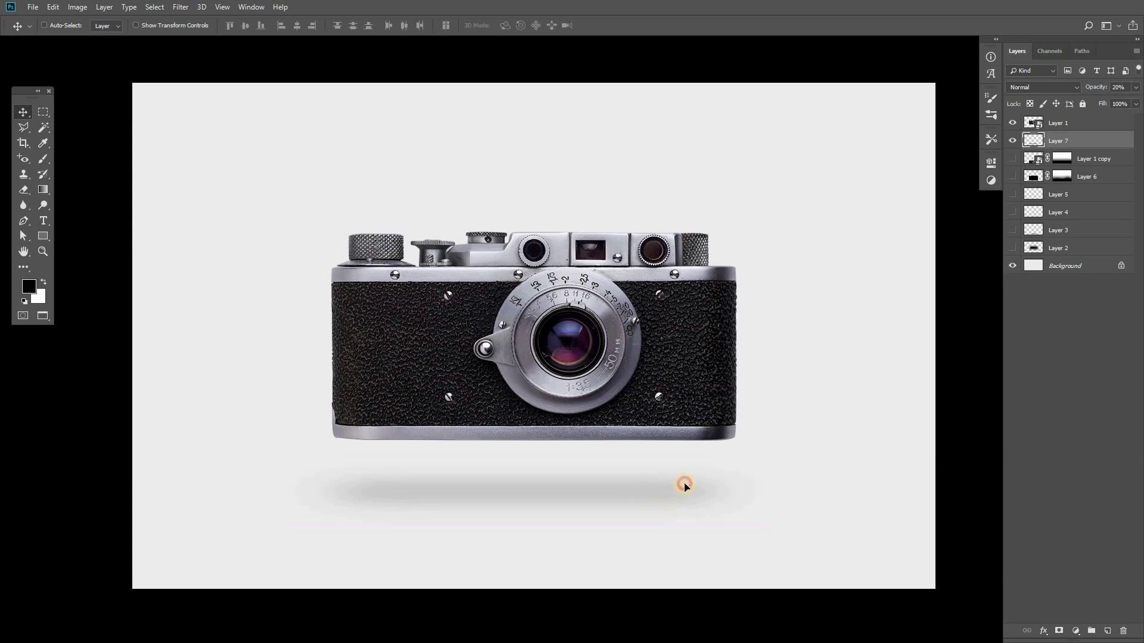
pyautogui.moveTo(683, 485); pyautogui.dragTo(685, 492)
pyautogui.press('ctrl')
pyautogui.press('Delete')
# - Fill a 50 px feathered elliptical selection under the camera with black on a new layer
pyautogui.click(43, 111)
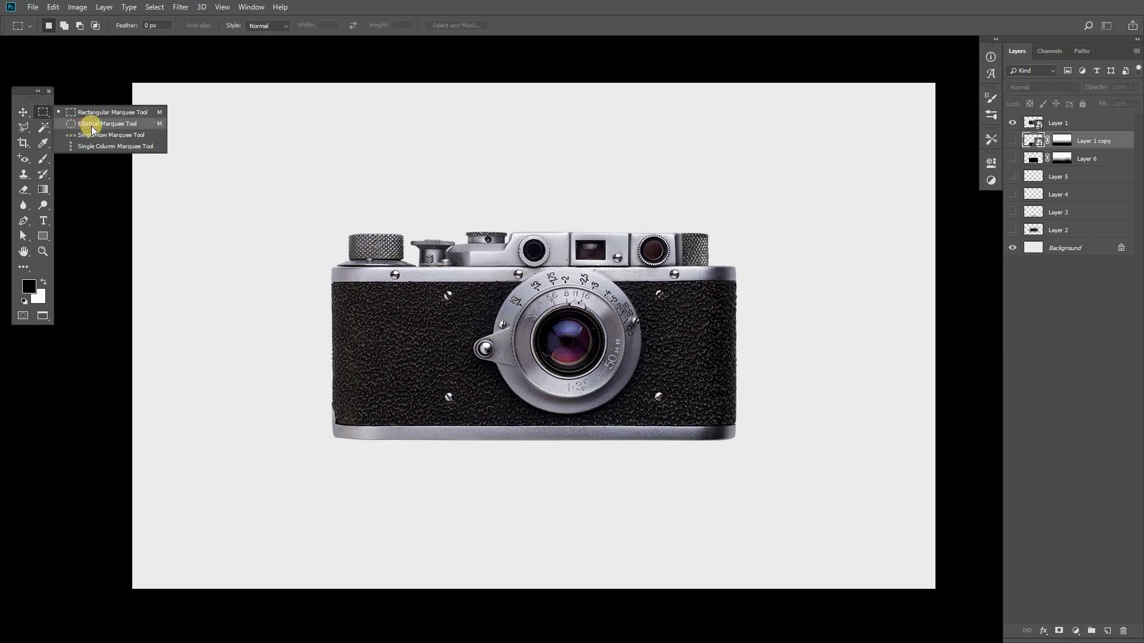
pyautogui.click(95, 124)
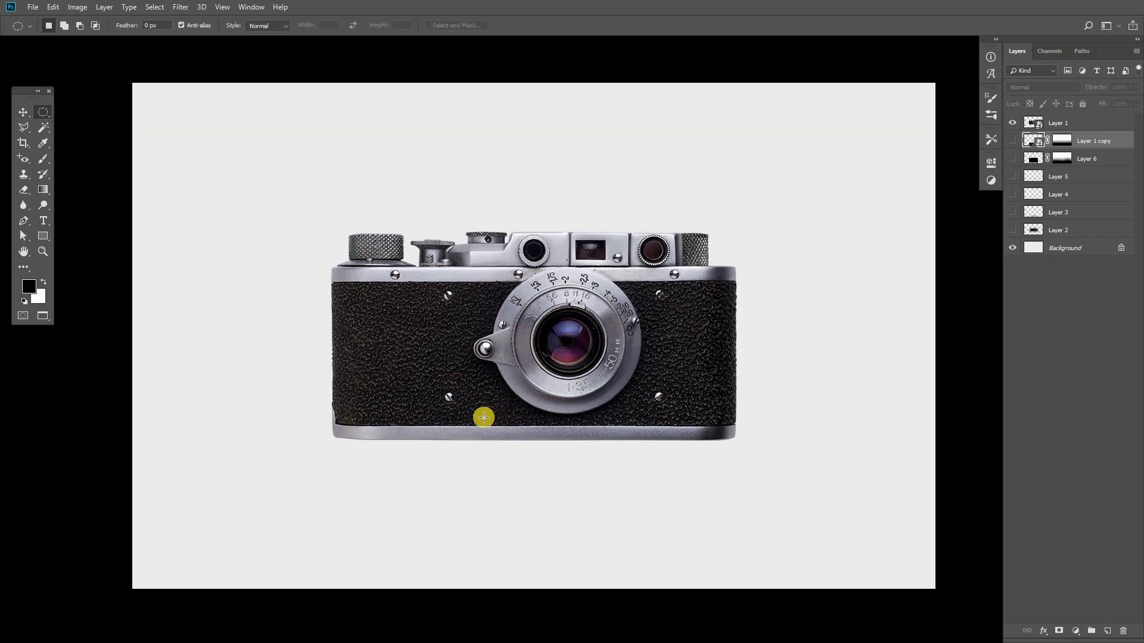
pyautogui.moveTo(323, 431); pyautogui.dragTo(762, 493)
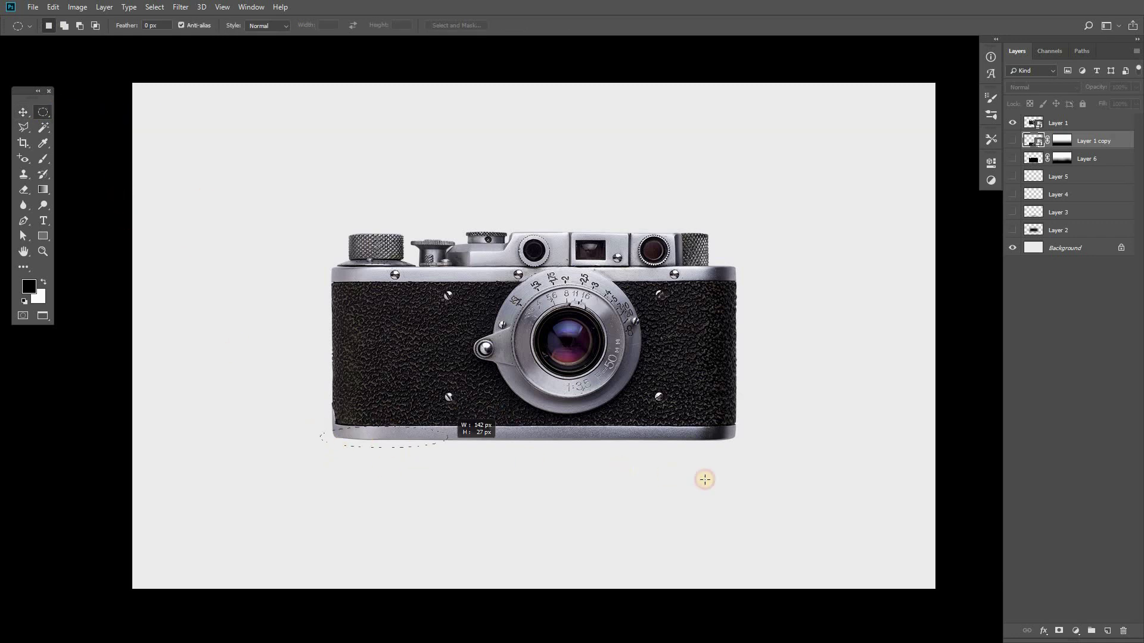
pyautogui.rightClick(566, 468)
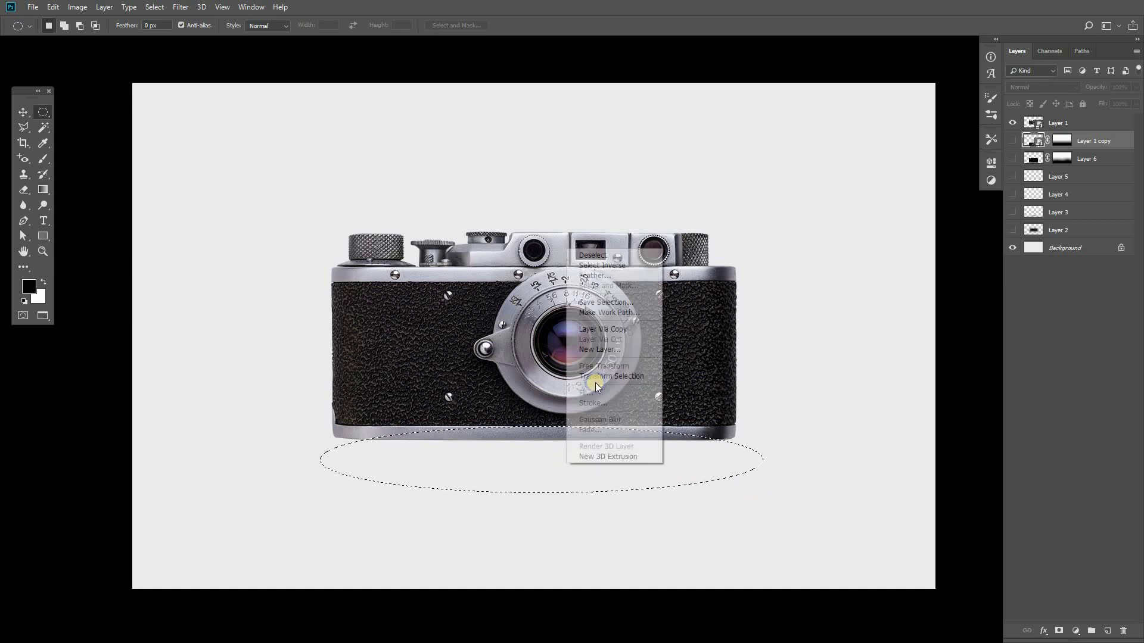
pyautogui.click(602, 279)
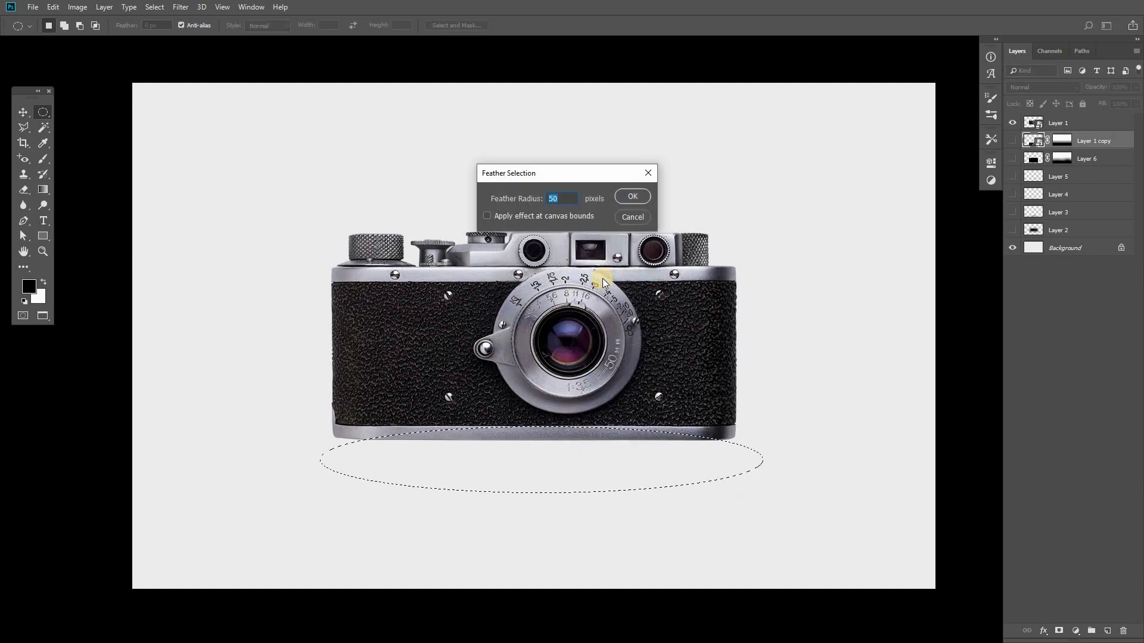
pyautogui.press('Return')
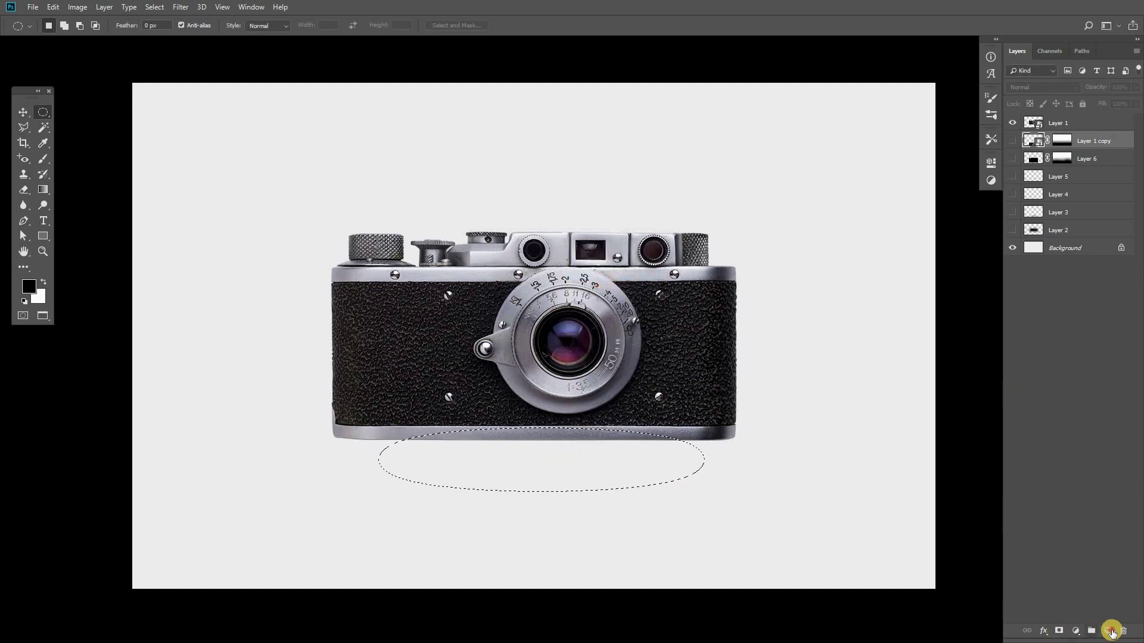
pyautogui.click(1107, 631)
pyautogui.hotkey('alt', 'BackSpace')
pyautogui.hotkey('ctrl', 'd')
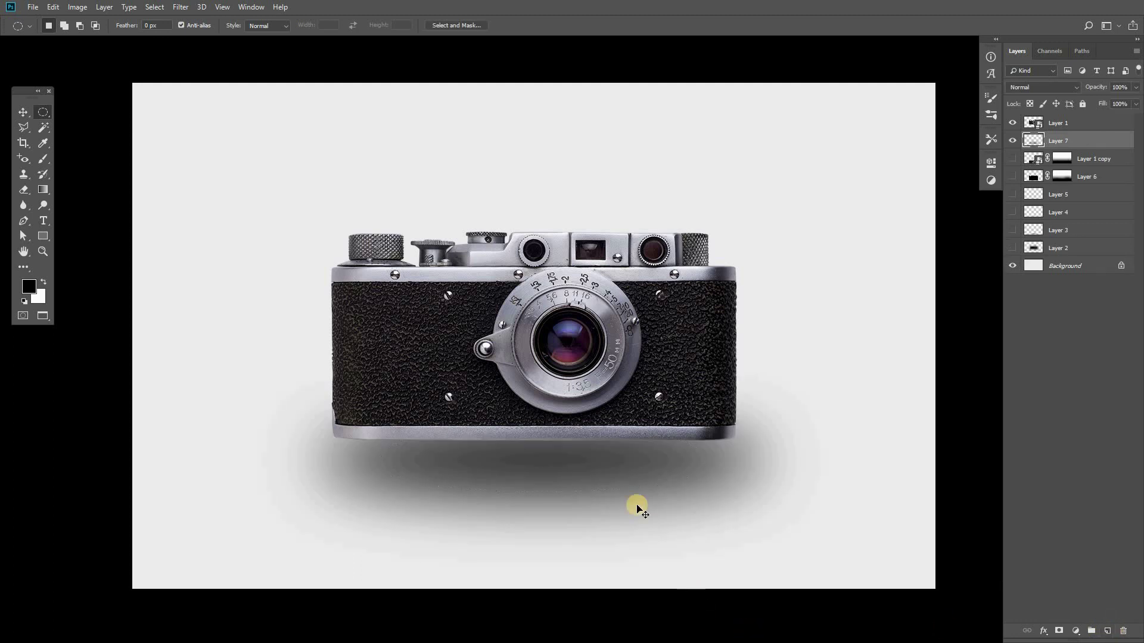
# - Move the oval down, squash it to about a third of its height, narrow it, and set 30% opacity
pyautogui.press('v')
pyautogui.moveTo(641, 475); pyautogui.dragTo(641, 511)
pyautogui.hotkey('ctrl', 't')
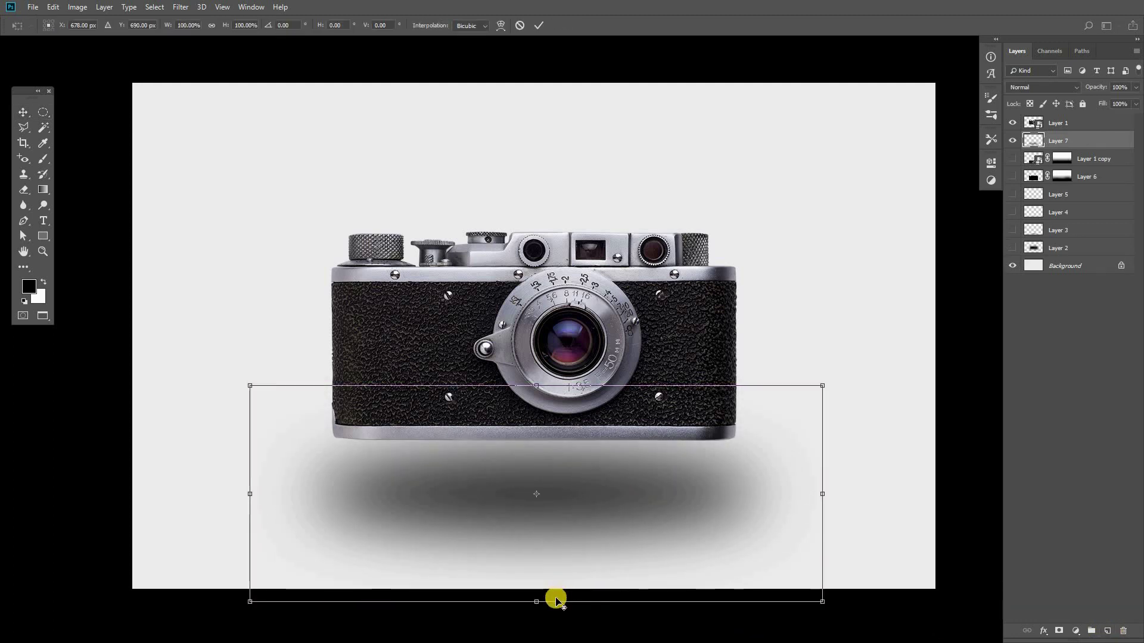
pyautogui.moveTo(559, 602); pyautogui.dragTo(554, 529)
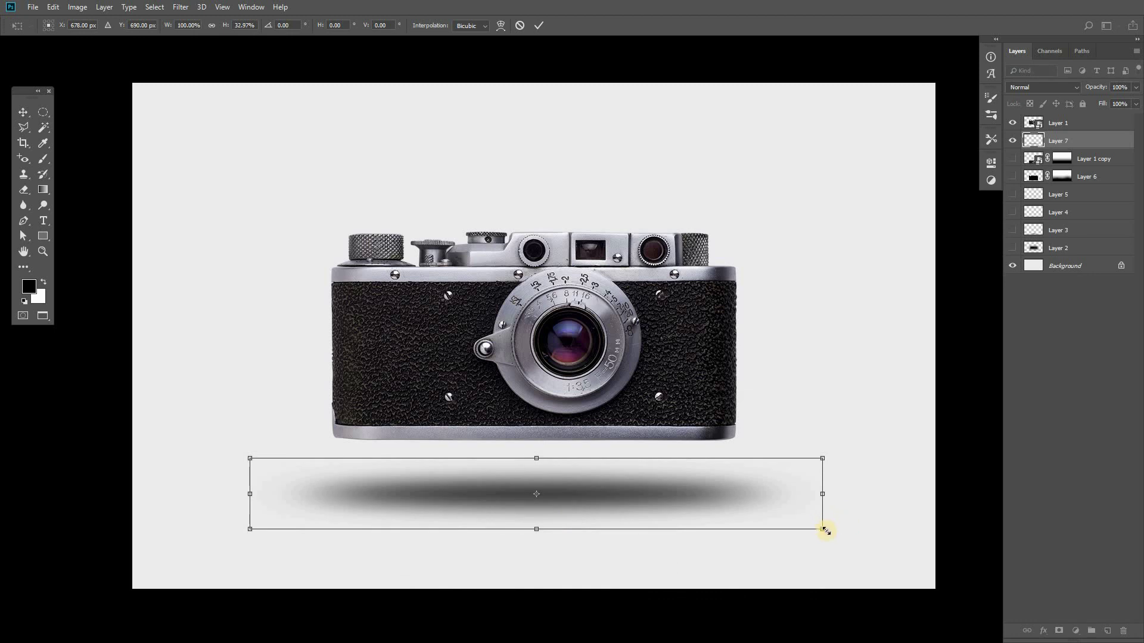
pyautogui.moveTo(822, 529); pyautogui.dragTo(767, 526)
pyautogui.doubleClick(673, 501)
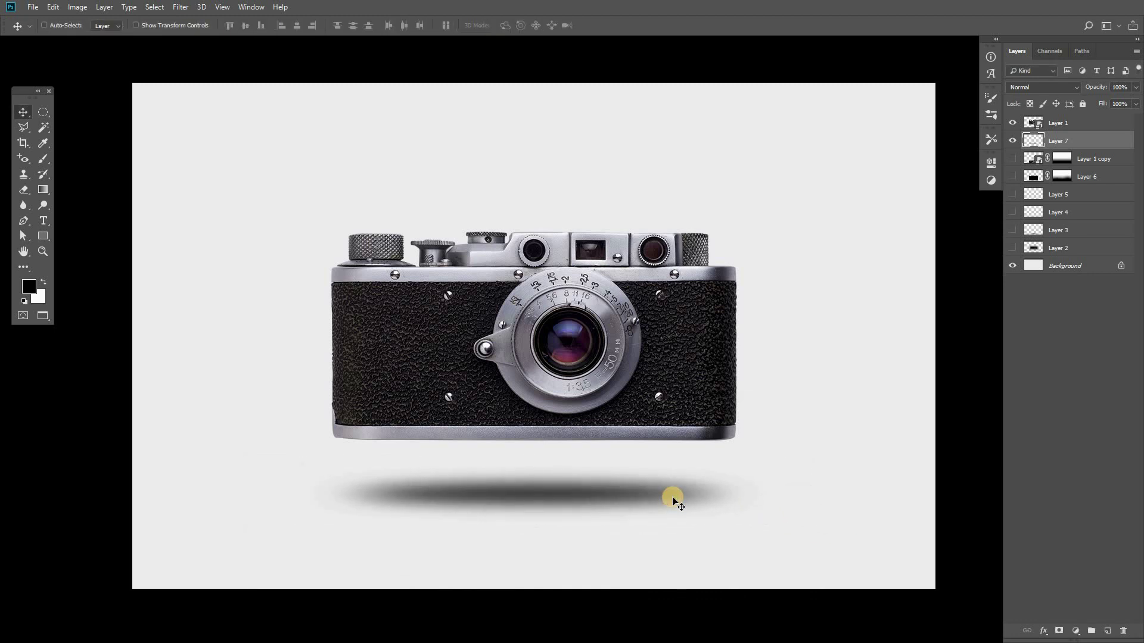
pyautogui.press('3')
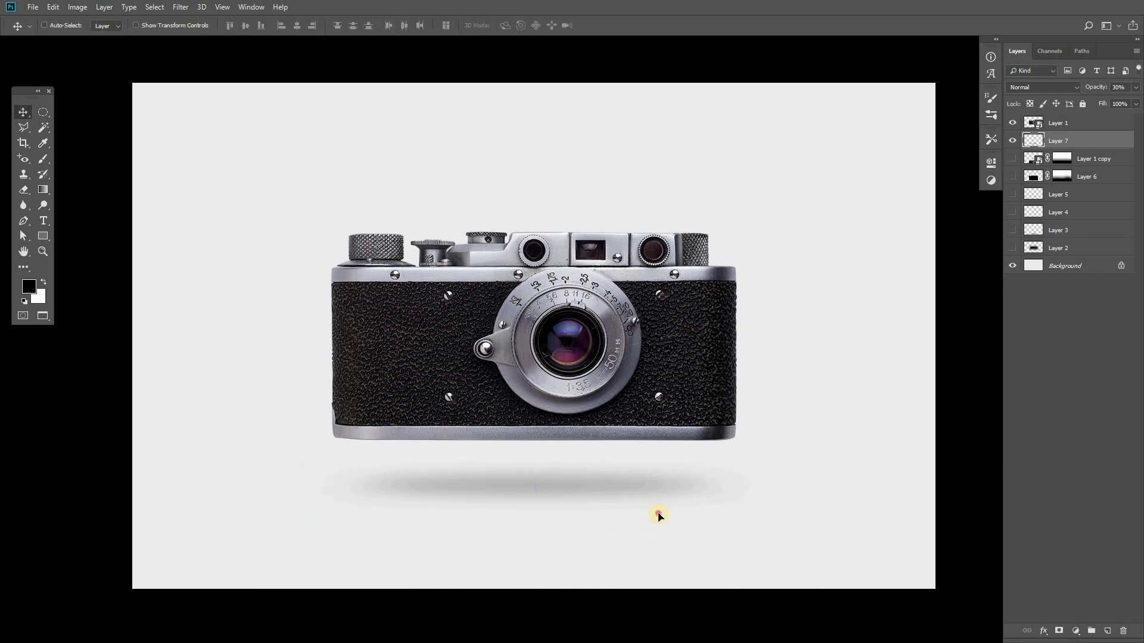
pyautogui.moveTo(659, 493)
pyautogui.mouseDown()
pyautogui.moveTo(655, 510)
pyautogui.moveTo(618, 513)
pyautogui.mouseUp()
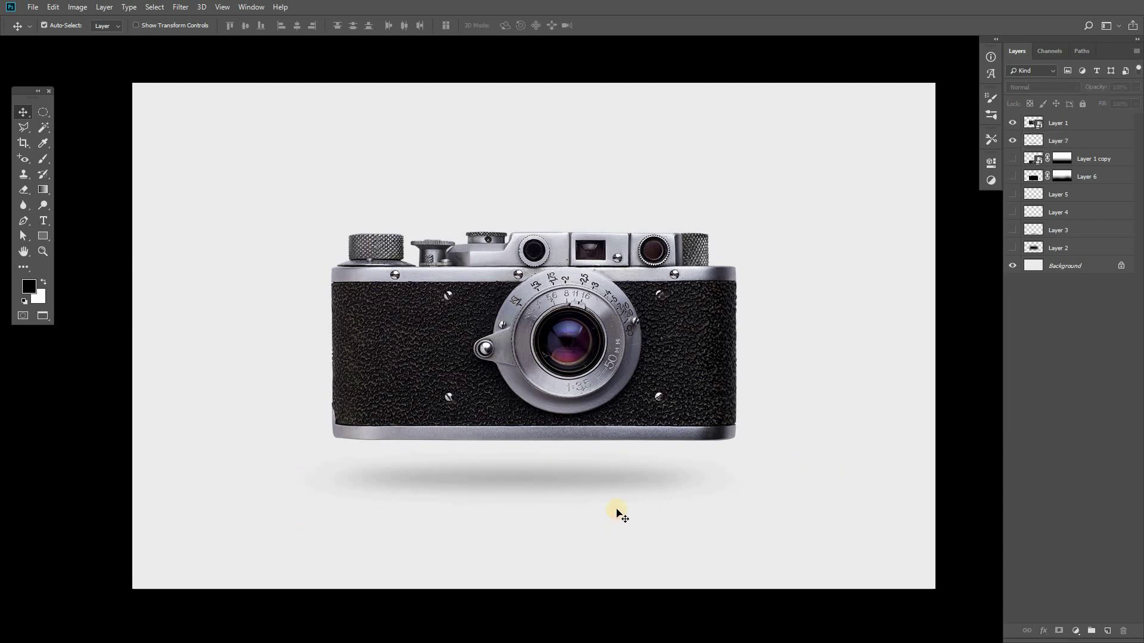
# - Delete the oval shadow layer and add a Drop Shadow effect to the camera's Layer 1
pyautogui.click(1050, 142)
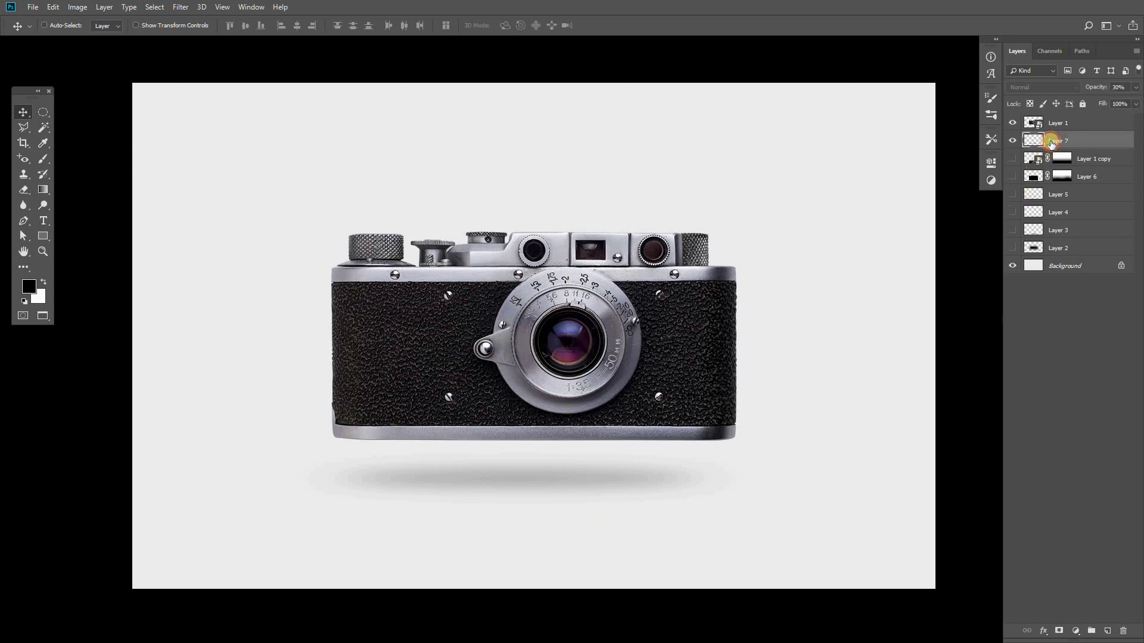
pyautogui.press('Delete')
pyautogui.keyDown('ctrl'); pyautogui.click(598, 298); pyautogui.keyUp('ctrl')
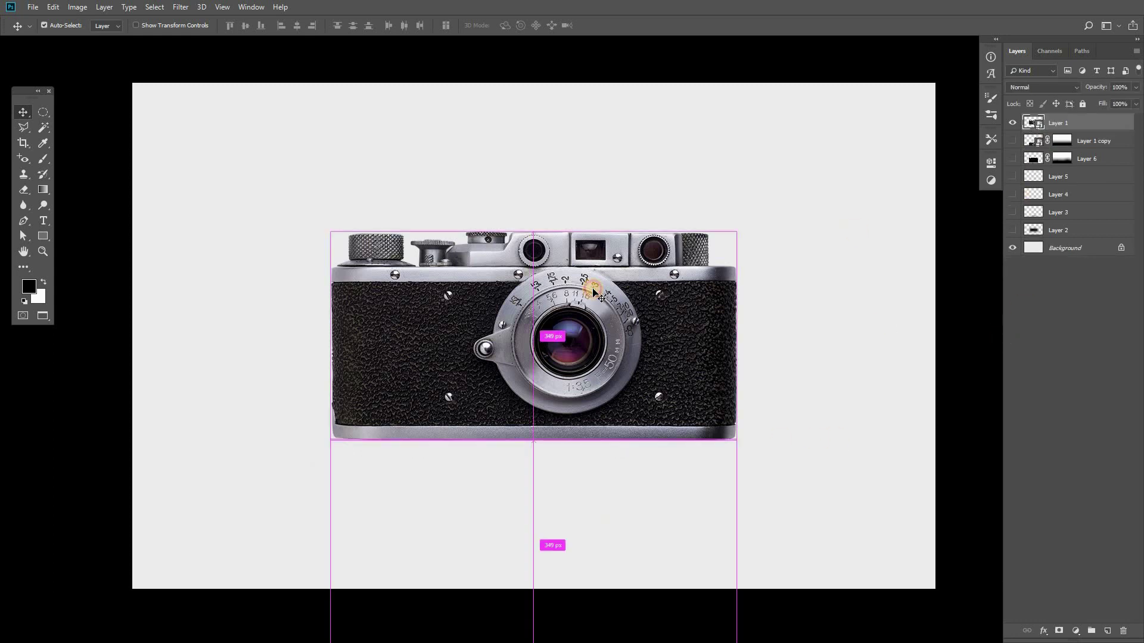
pyautogui.click(1043, 631)
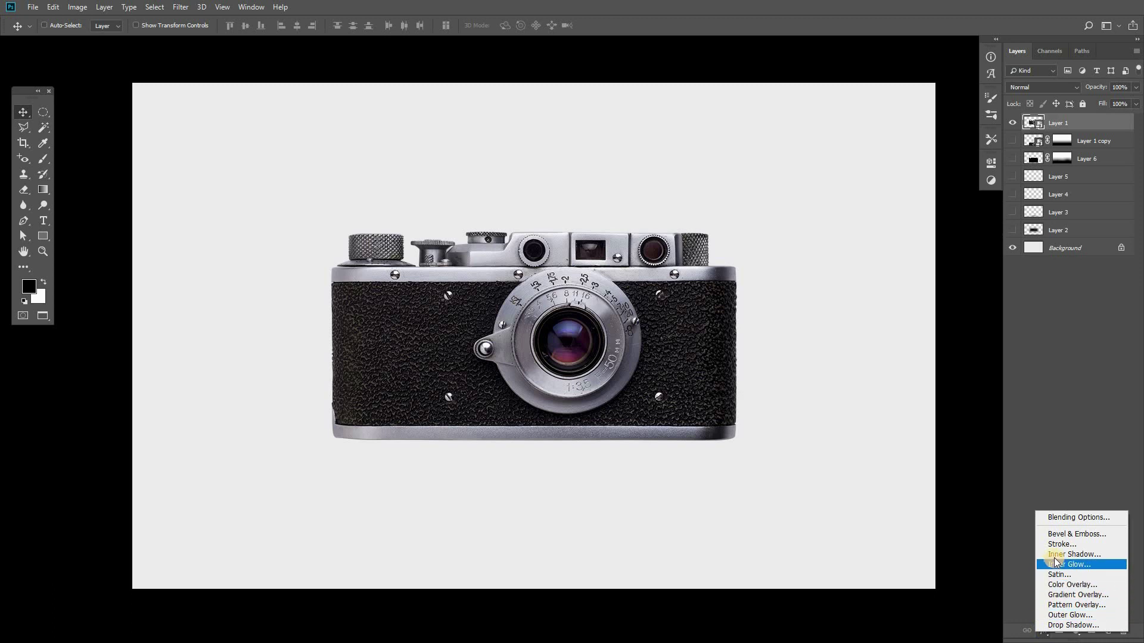
pyautogui.click(1073, 625)
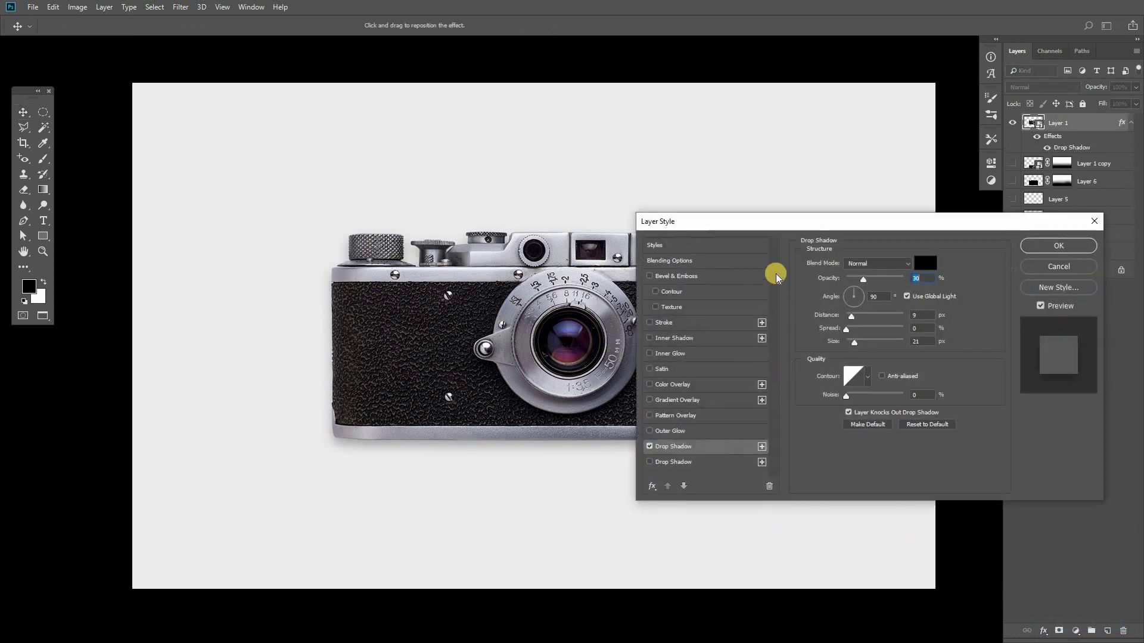
pyautogui.moveTo(774, 225)
pyautogui.mouseDown()
pyautogui.moveTo(893, 102)
pyautogui.moveTo(781, 31)
pyautogui.moveTo(801, 30)
pyautogui.mouseUp()
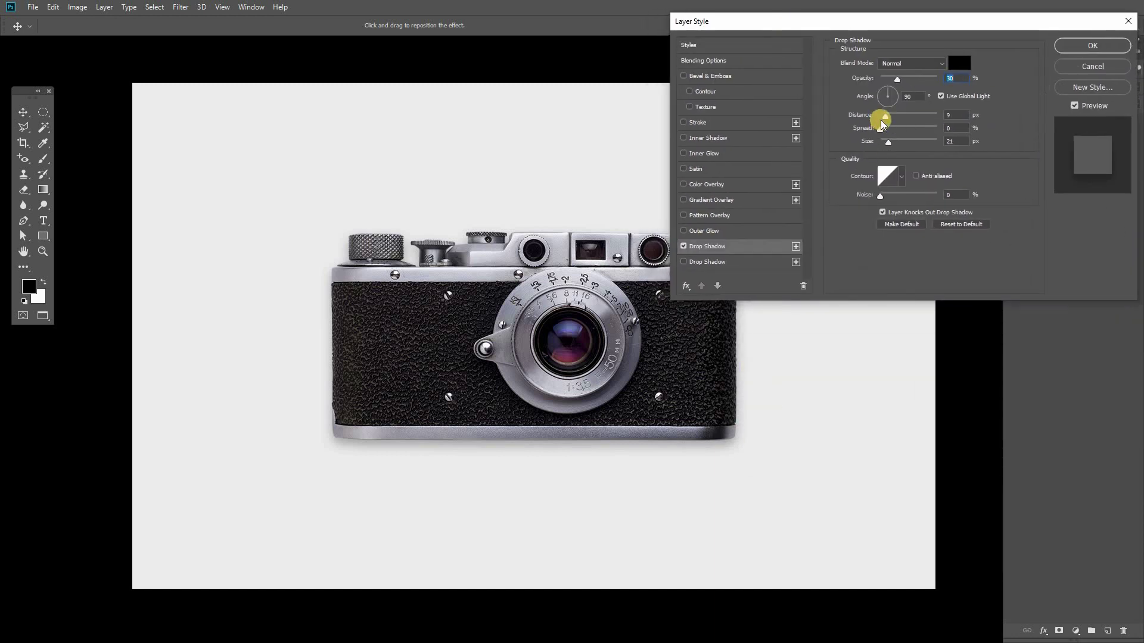
# - Adjust the drop shadow's angle, distance and opacity while dragging its position on the canvas
pyautogui.moveTo(890, 97); pyautogui.dragTo(884, 90)
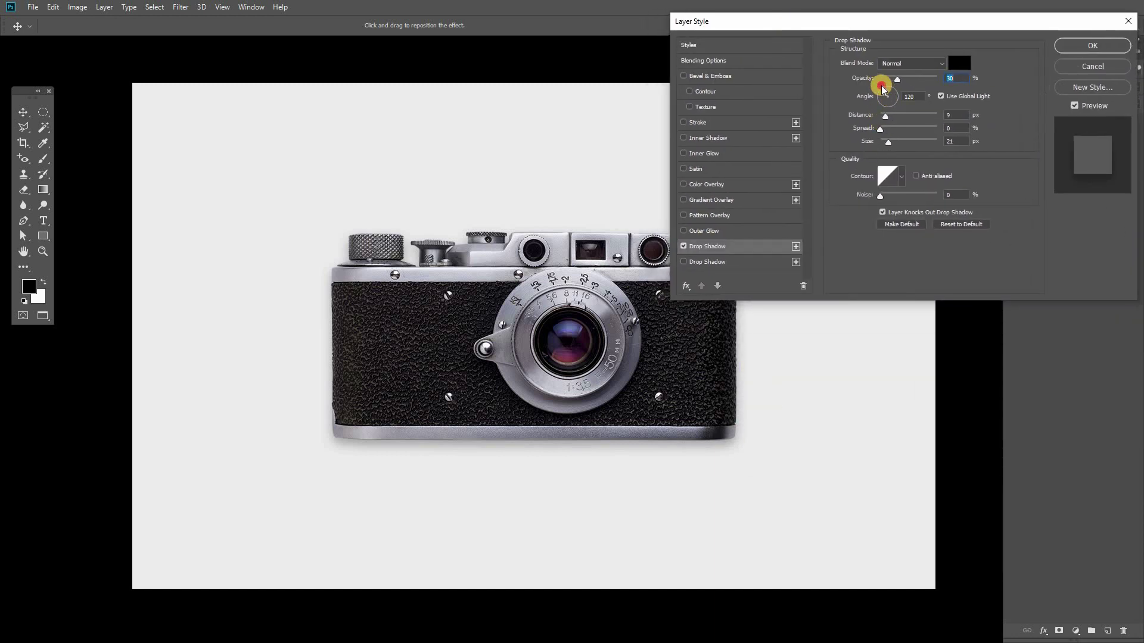
pyautogui.click(909, 97)
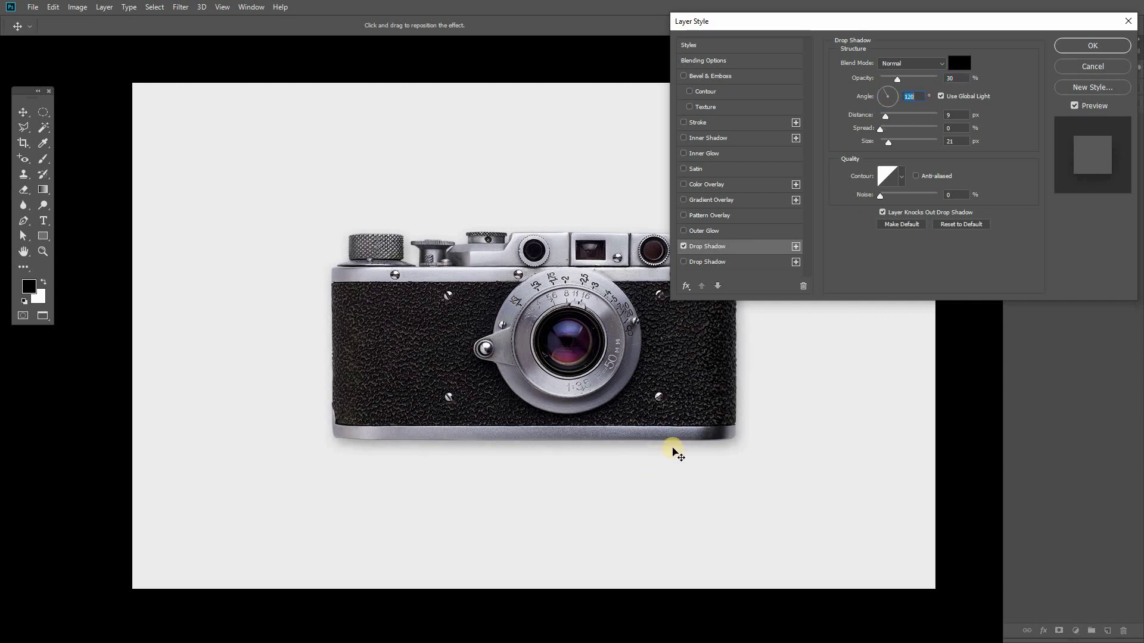
pyautogui.moveTo(673, 453); pyautogui.dragTo(724, 463)
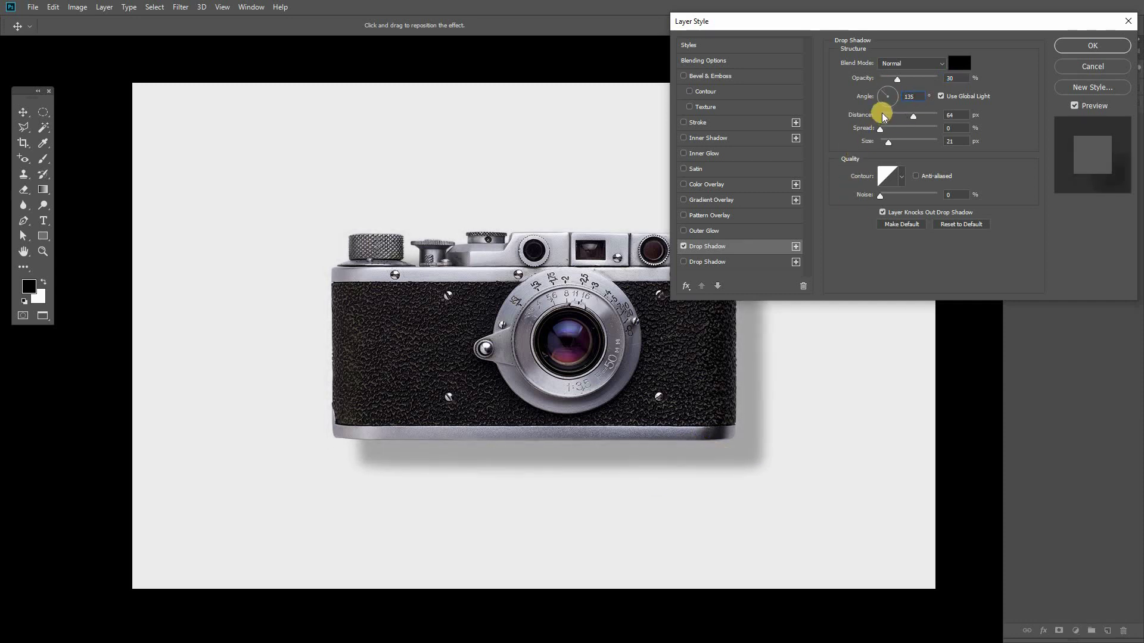
pyautogui.moveTo(912, 116)
pyautogui.mouseDown()
pyautogui.moveTo(898, 118)
pyautogui.moveTo(900, 145)
pyautogui.mouseUp()
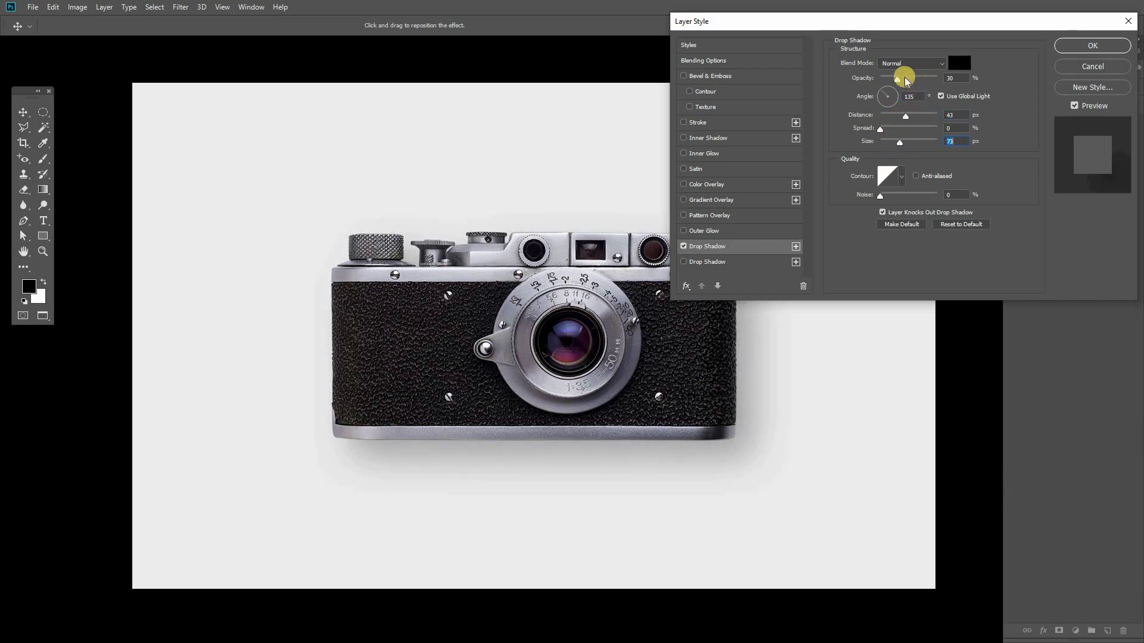
pyautogui.moveTo(896, 83); pyautogui.dragTo(892, 79)
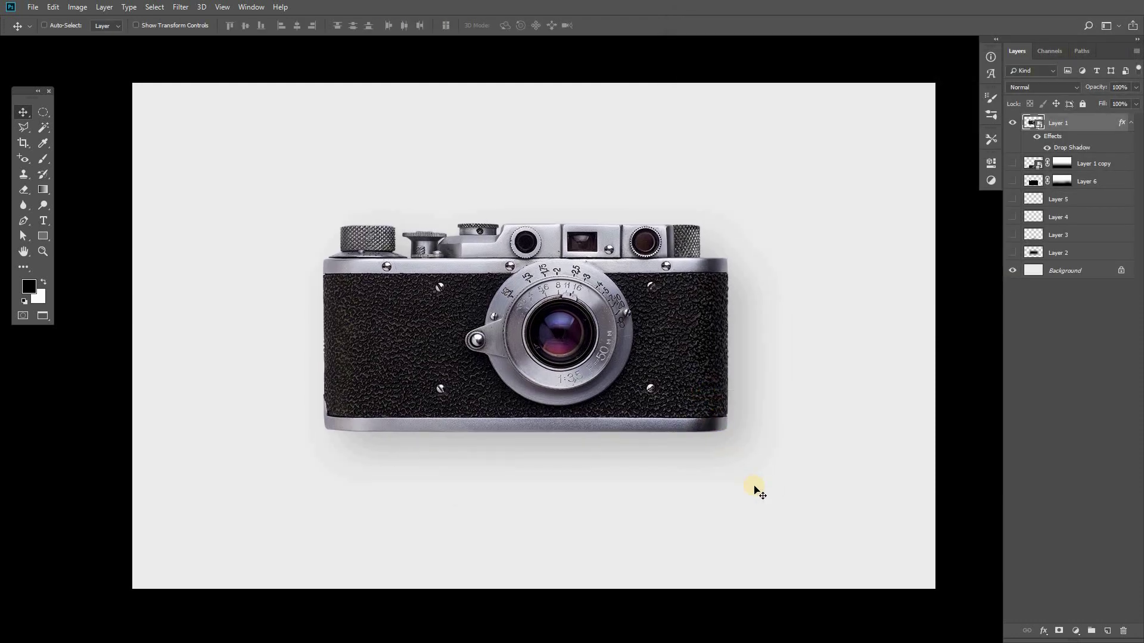
pyautogui.moveTo(755, 489); pyautogui.dragTo(753, 485)
pyautogui.moveTo(698, 404); pyautogui.dragTo(689, 424)
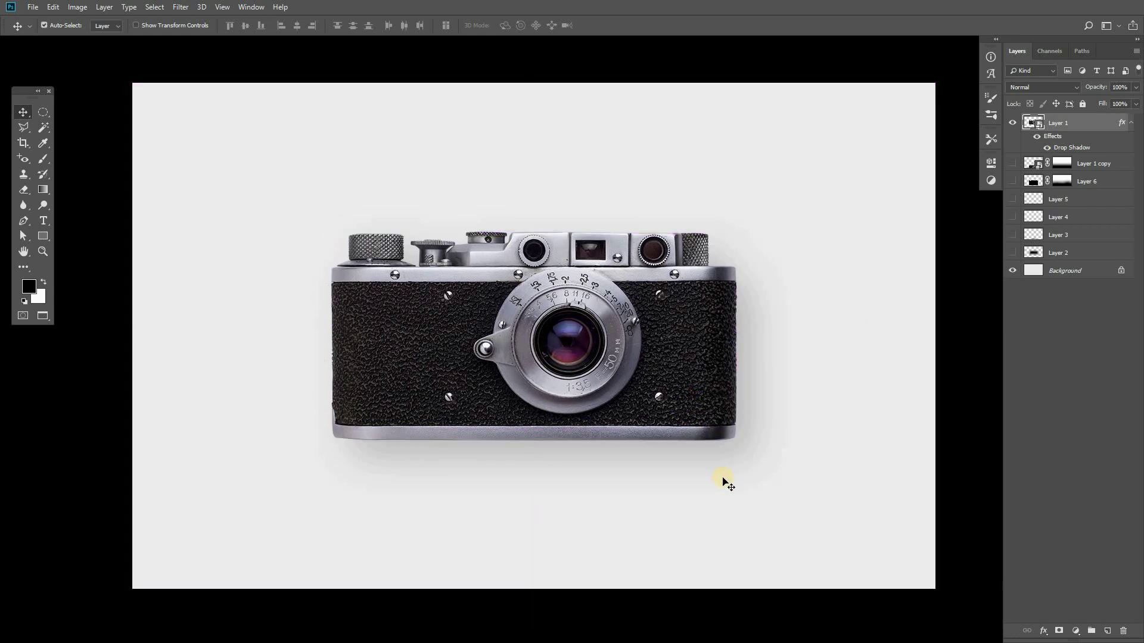
pyautogui.moveTo(609, 382); pyautogui.dragTo(612, 386)
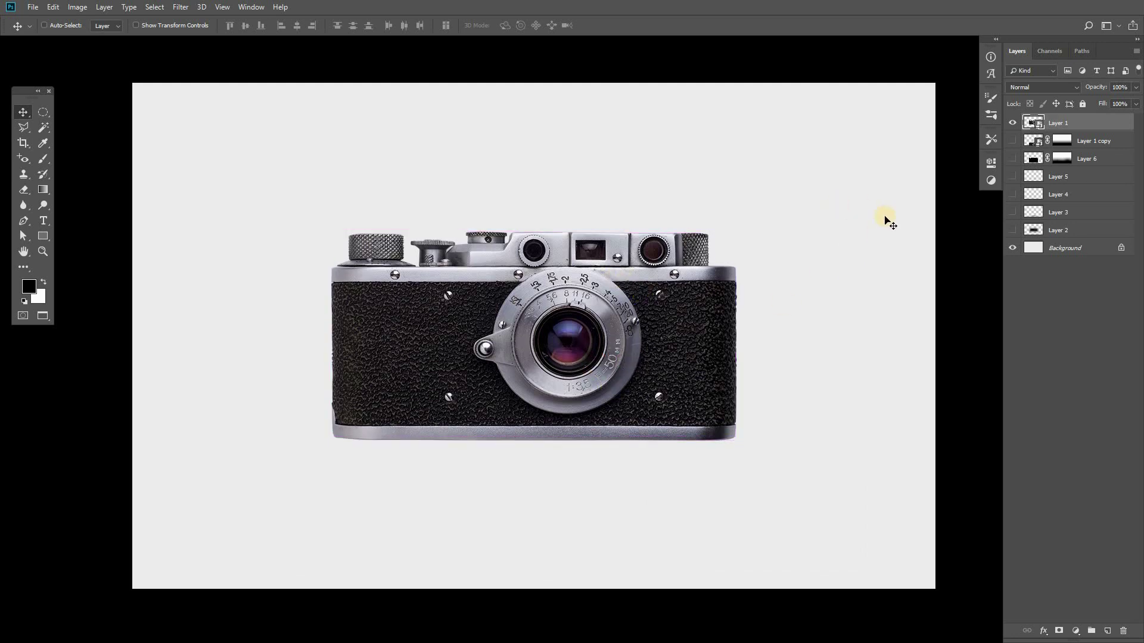
# - Fill a selection of the camera's outline with black on a new layer
pyautogui.press('ctrl')
pyautogui.keyDown('ctrl'); pyautogui.click(1033, 124); pyautogui.keyUp('ctrl')
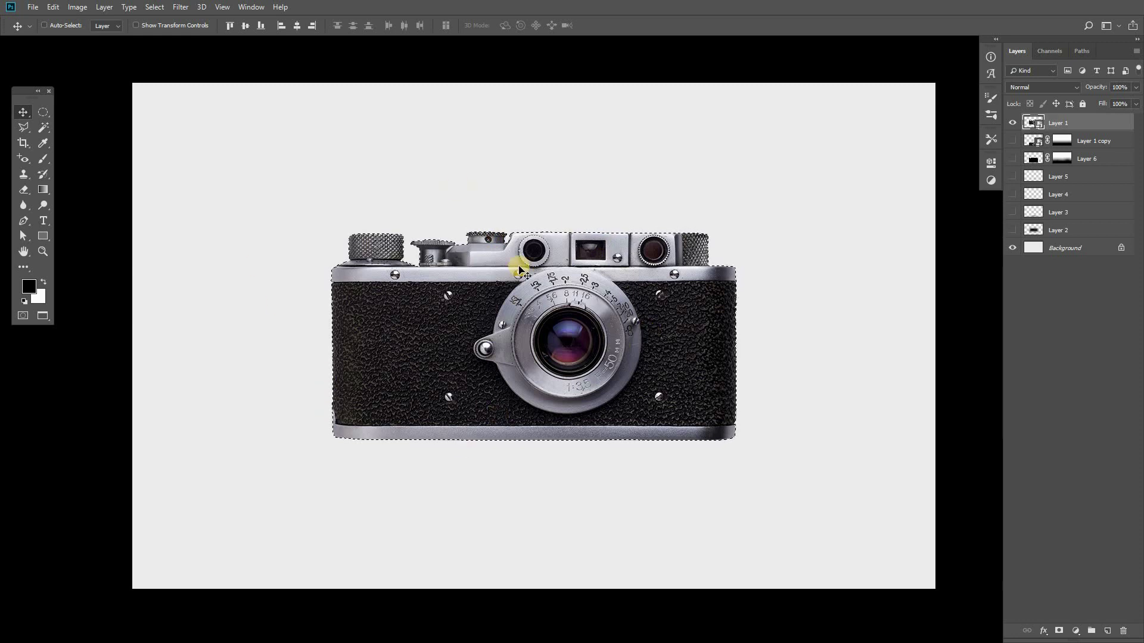
pyautogui.click(1107, 633)
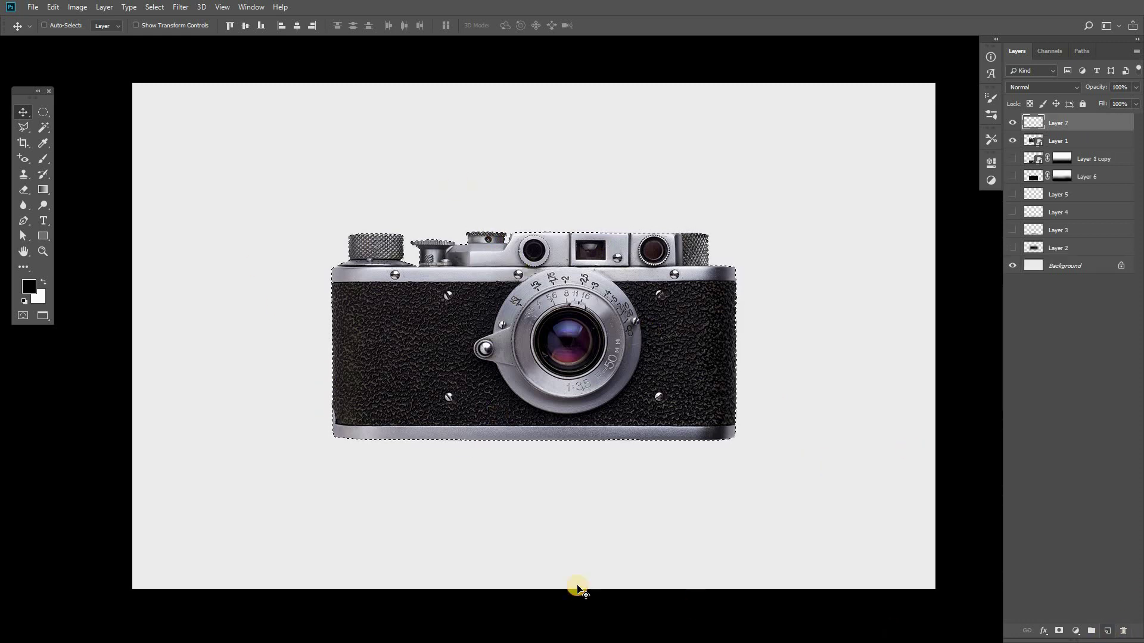
pyautogui.hotkey('alt', 'BackSpace')
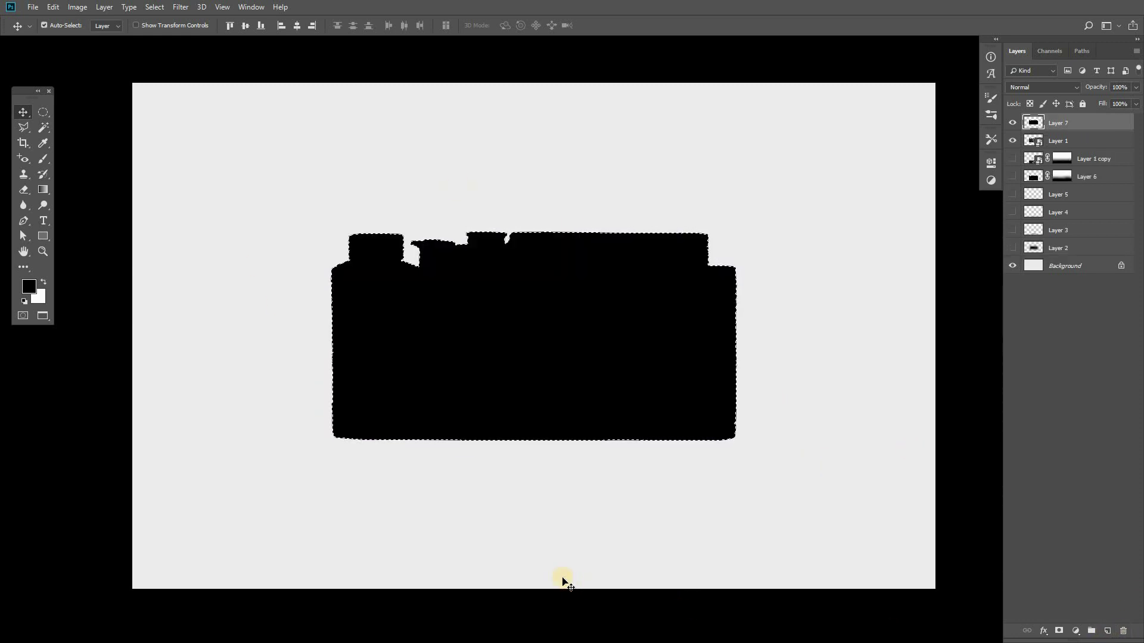
# - Soften the black silhouette with a Gaussian Blur of about 9.6 px
pyautogui.click(177, 7)
pyautogui.moveTo(187, 142)
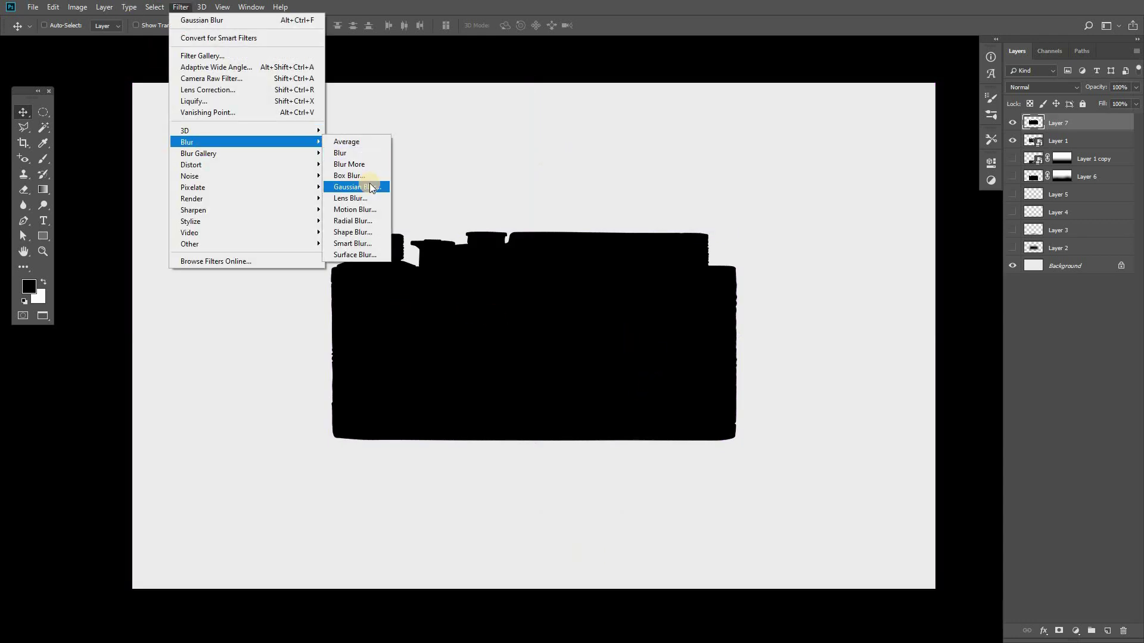
pyautogui.click(374, 187)
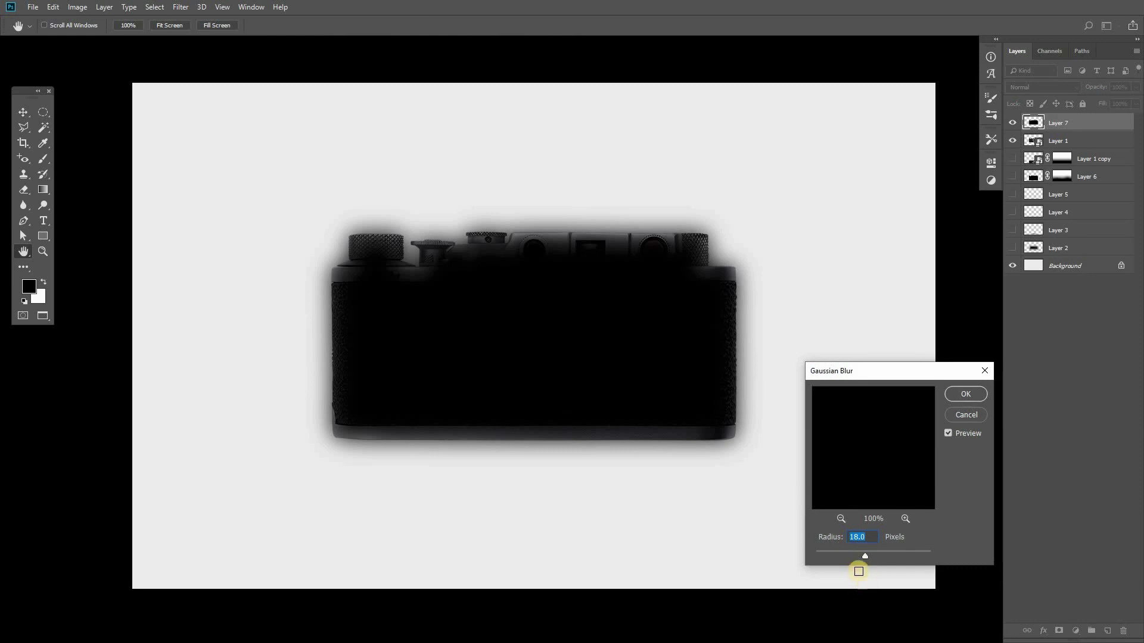
pyautogui.click(852, 557)
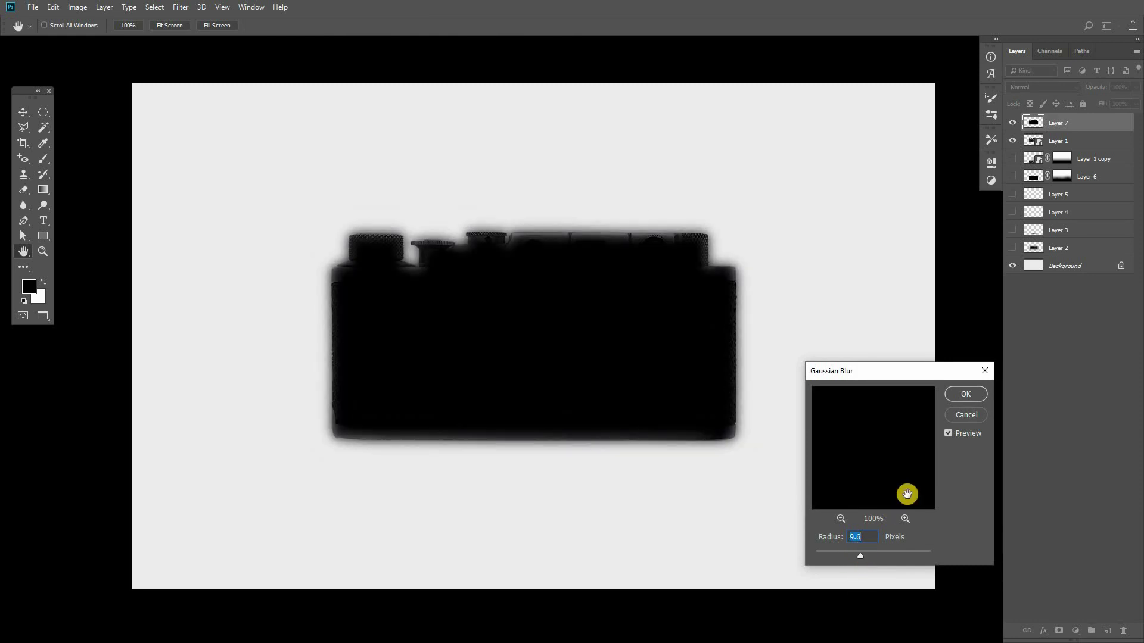
pyautogui.click(973, 395)
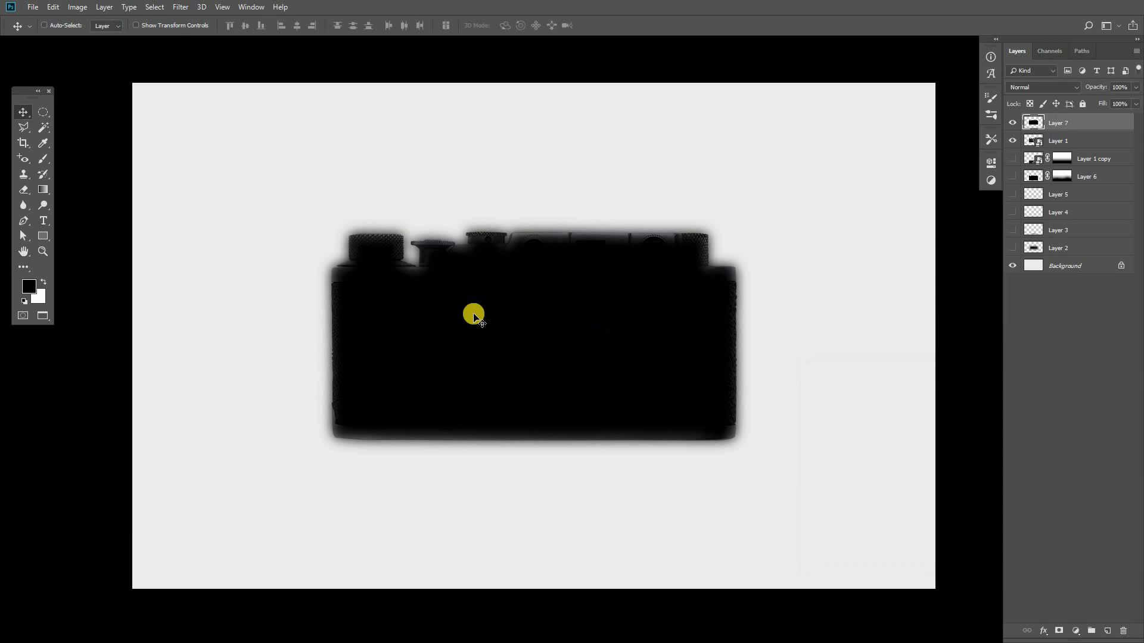
# - Apply a Motion Blur at -45° angle and 239 px distance to the silhouette
pyautogui.click(180, 6)
pyautogui.moveTo(187, 142)
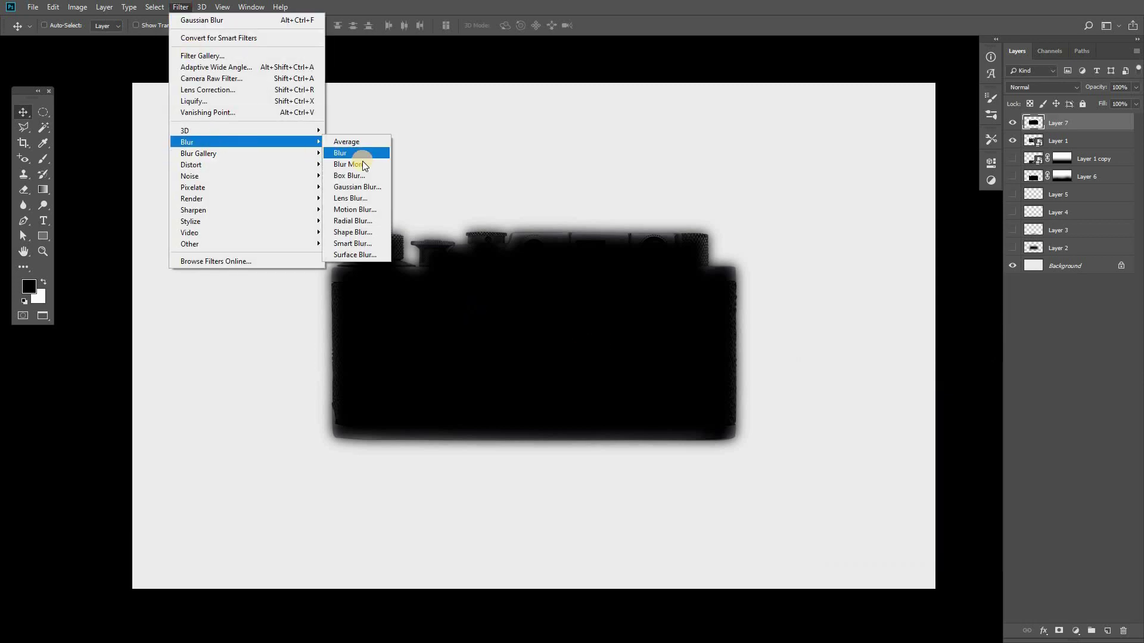
pyautogui.click(369, 210)
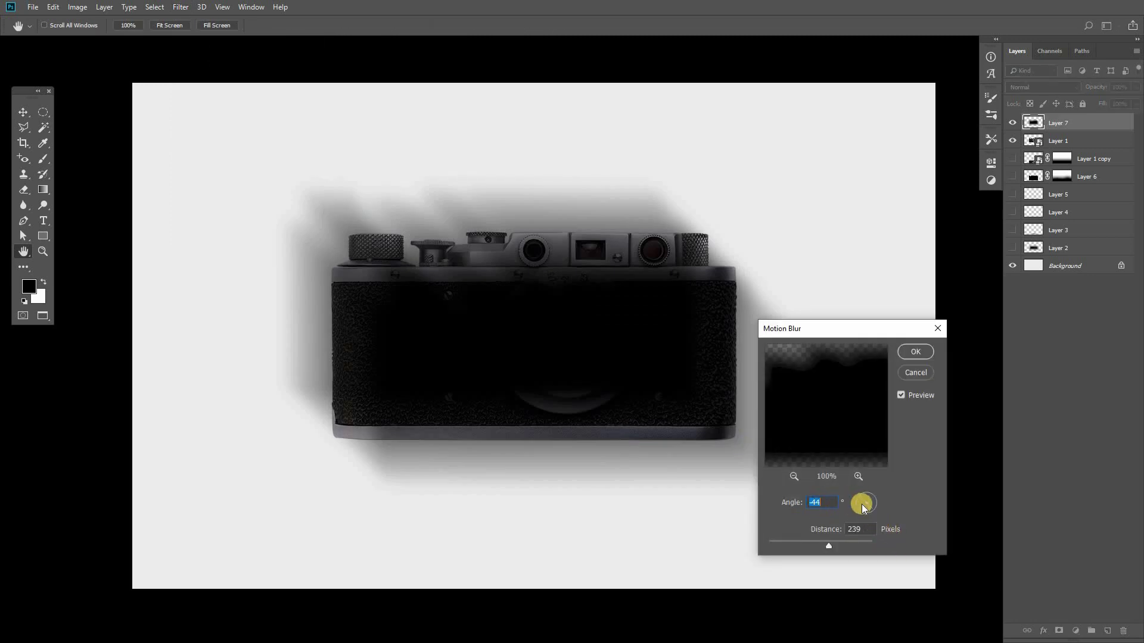
pyautogui.moveTo(862, 504); pyautogui.dragTo(859, 498)
pyautogui.click(916, 352)
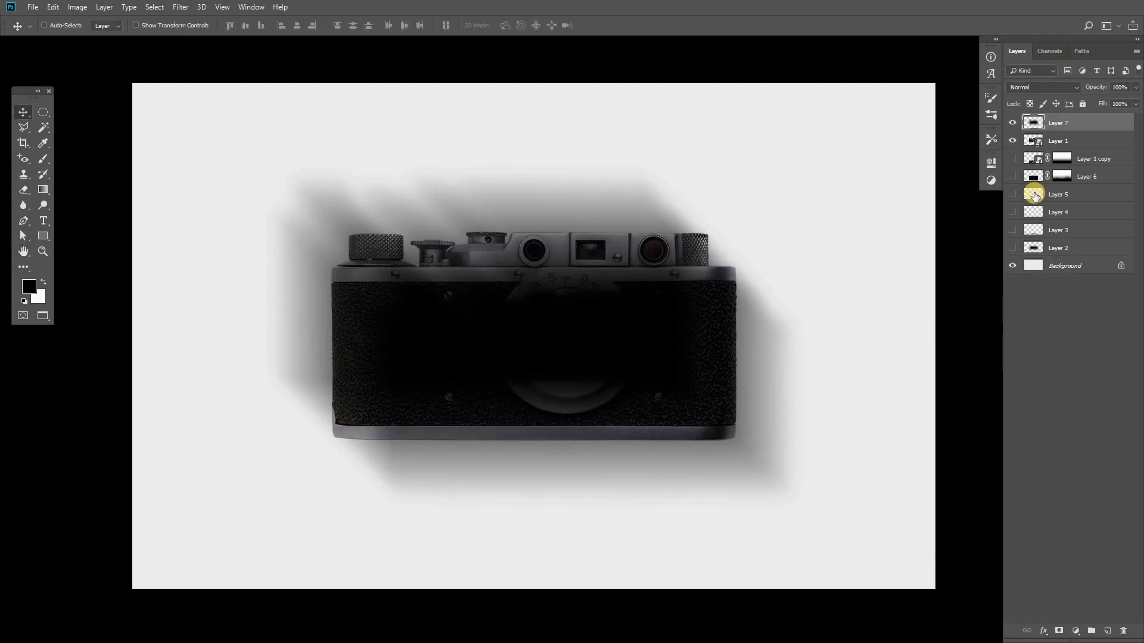
# - Move Layer 7 below the camera's Layer 1, nudge it right, and set the eraser to 42% opacity
pyautogui.moveTo(1055, 123); pyautogui.dragTo(1064, 148)
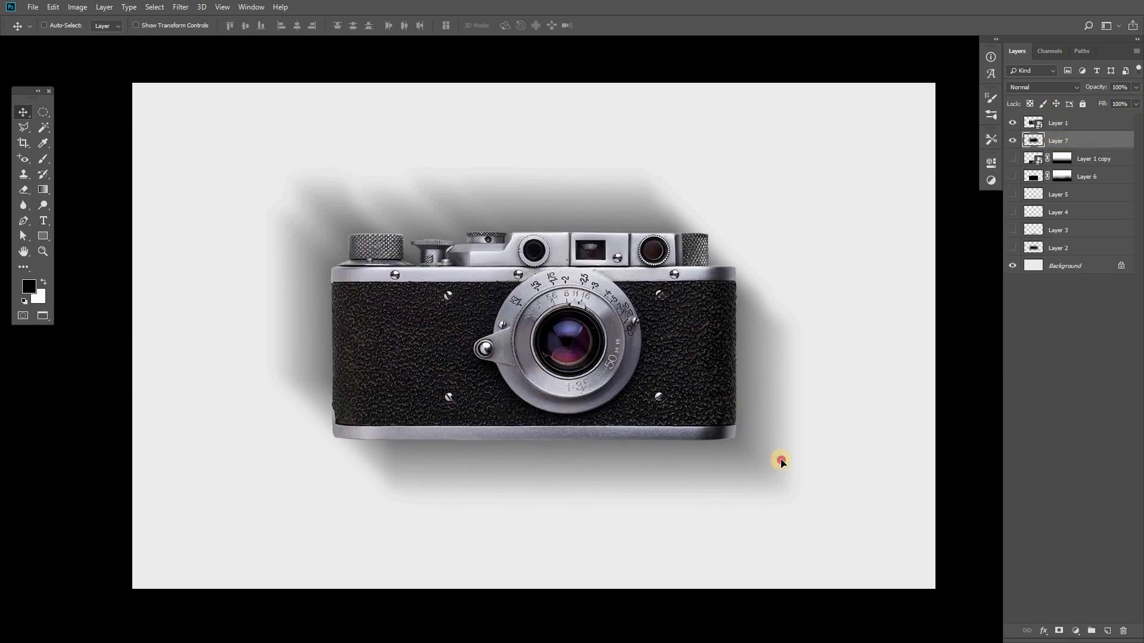
pyautogui.moveTo(781, 462); pyautogui.dragTo(785, 462)
pyautogui.press('e')
pyautogui.moveTo(395, 190); pyautogui.dragTo(489, 171)
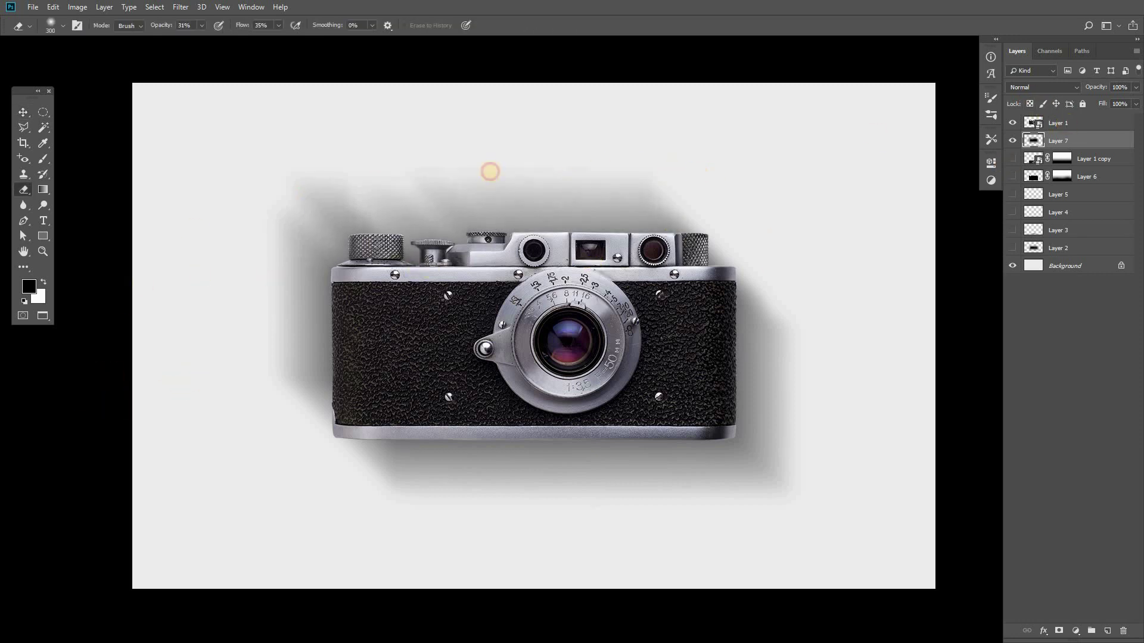
pyautogui.click(186, 25)
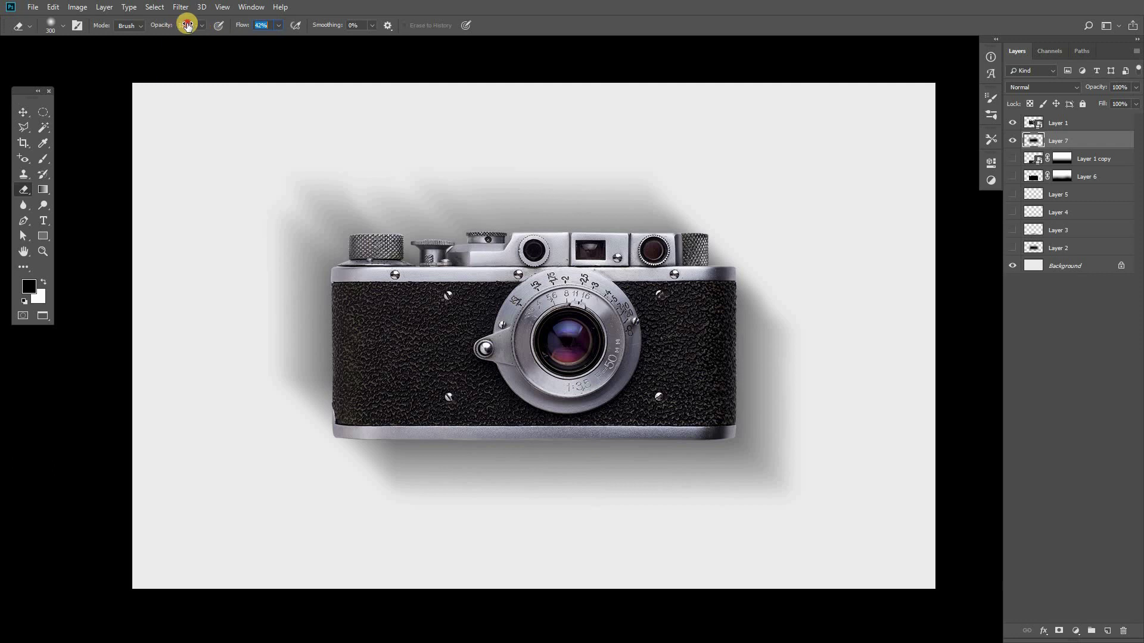
pyautogui.write('42')
pyautogui.press('Return')
# - Erase the shadow spill above, right of and below the camera, then hide Layer 7 and select Layer 1
pyautogui.moveTo(681, 224)
pyautogui.mouseDown()
pyautogui.moveTo(656, 181)
pyautogui.moveTo(429, 197)
pyautogui.moveTo(297, 231)
pyautogui.moveTo(345, 195)
pyautogui.moveTo(330, 304)
pyautogui.moveTo(301, 337)
pyautogui.moveTo(416, 156)
pyautogui.mouseUp()
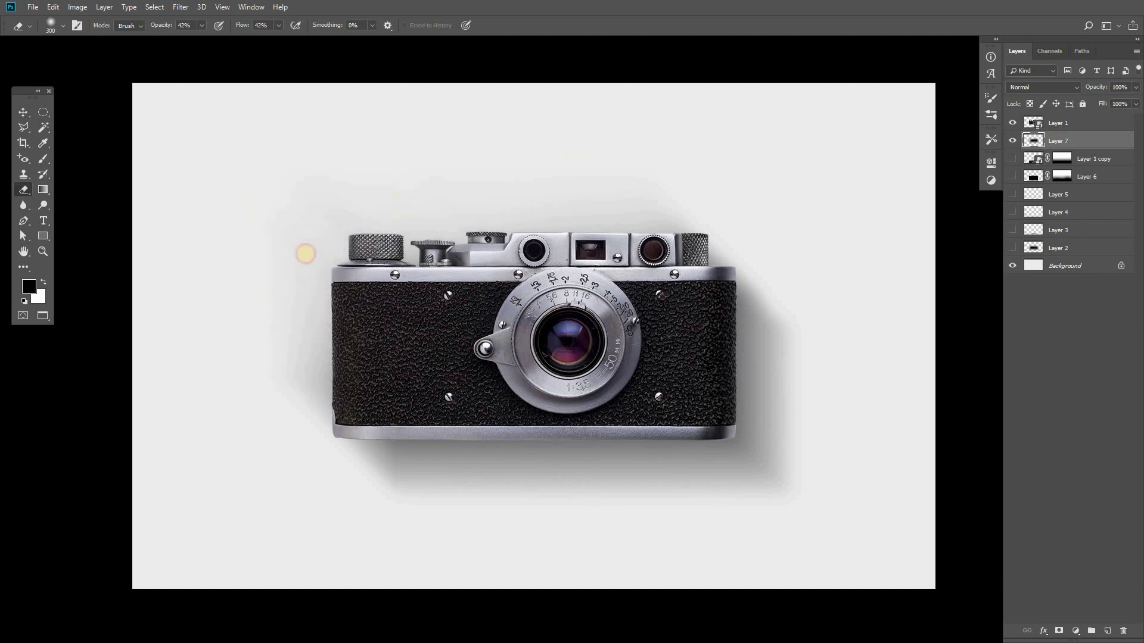
pyautogui.moveTo(843, 376); pyautogui.dragTo(814, 512)
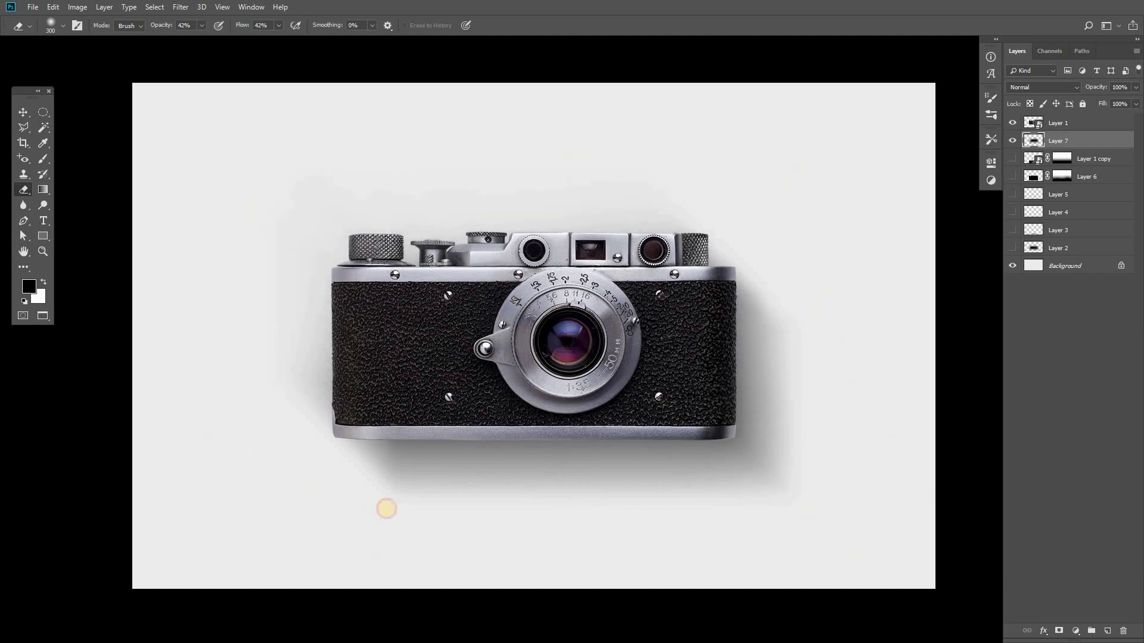
pyautogui.moveTo(562, 511)
pyautogui.mouseDown()
pyautogui.moveTo(679, 524)
pyautogui.moveTo(792, 475)
pyautogui.moveTo(832, 290)
pyautogui.mouseUp()
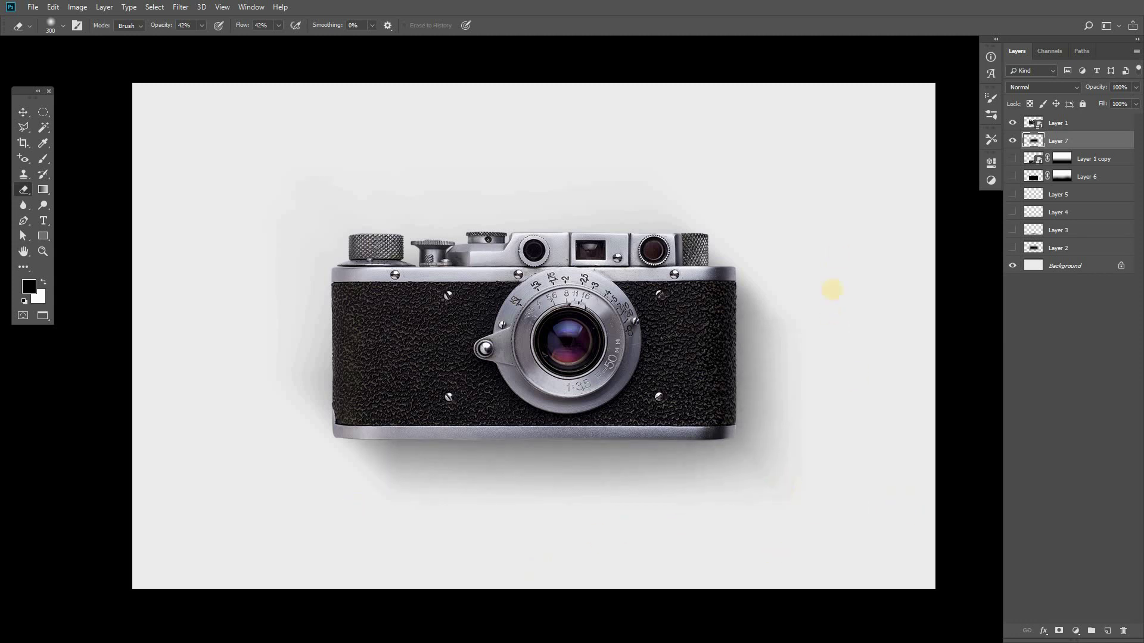
pyautogui.press('v')
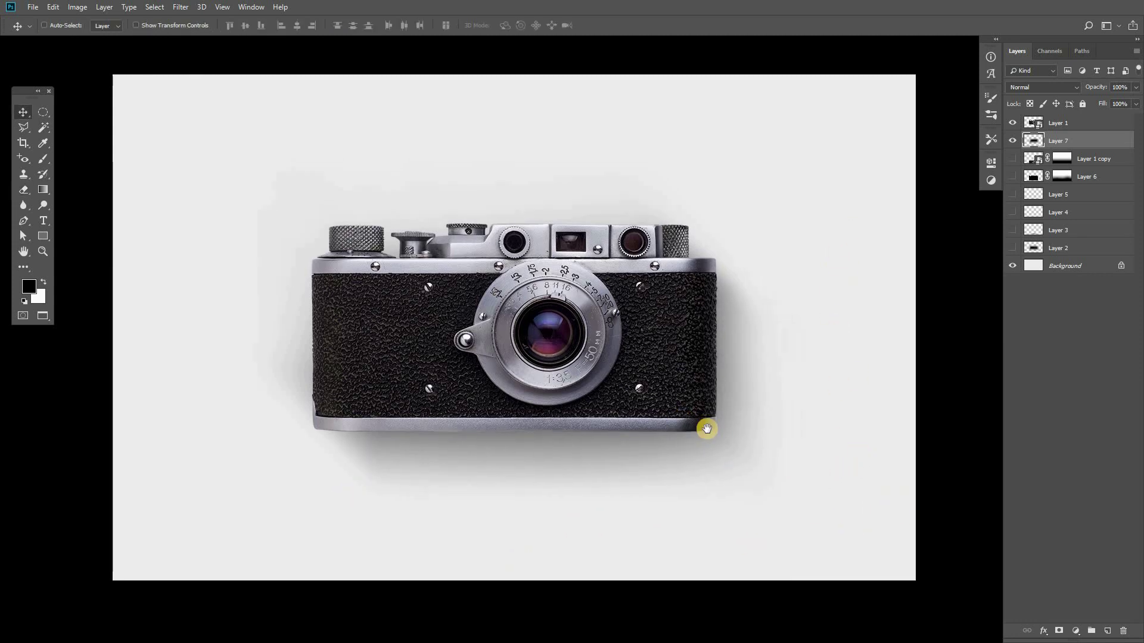
pyautogui.moveTo(772, 467); pyautogui.dragTo(776, 468)
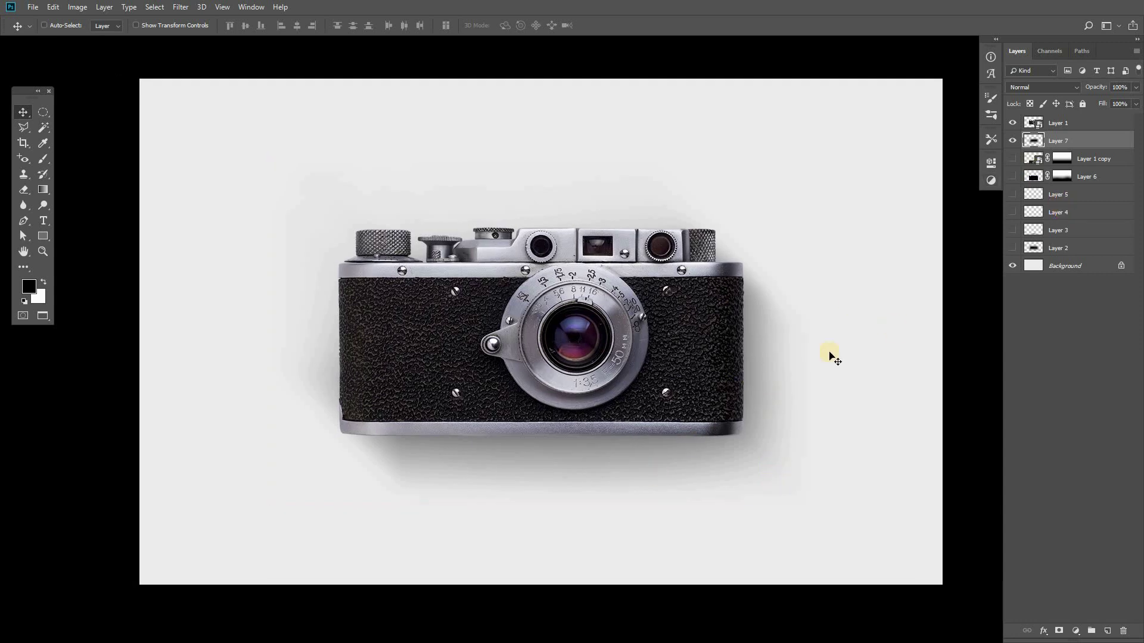
pyautogui.click(1012, 141)
pyautogui.moveTo(650, 395)
pyautogui.mouseDown()
pyautogui.moveTo(612, 383)
pyautogui.moveTo(619, 413)
pyautogui.mouseUp()
pyautogui.keyDown('ctrl'); pyautogui.click(543, 322); pyautogui.keyUp('ctrl')
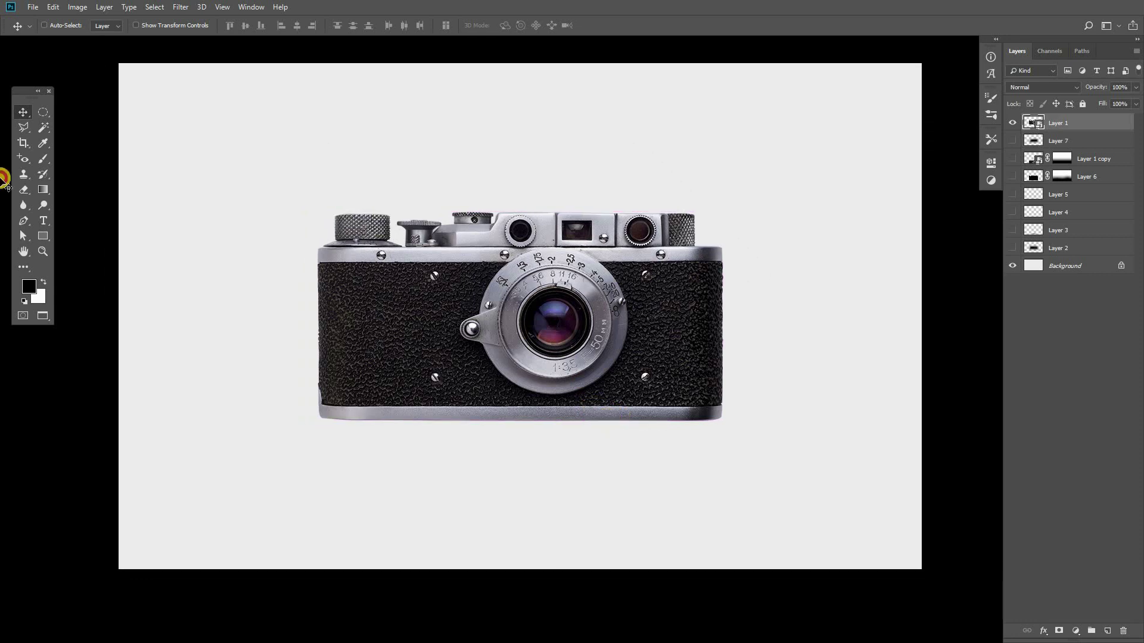
# - Fill a rectangular strip along the camera's bottom edge with black on a new layer
pyautogui.rightClick(44, 113)
pyautogui.click(83, 112)
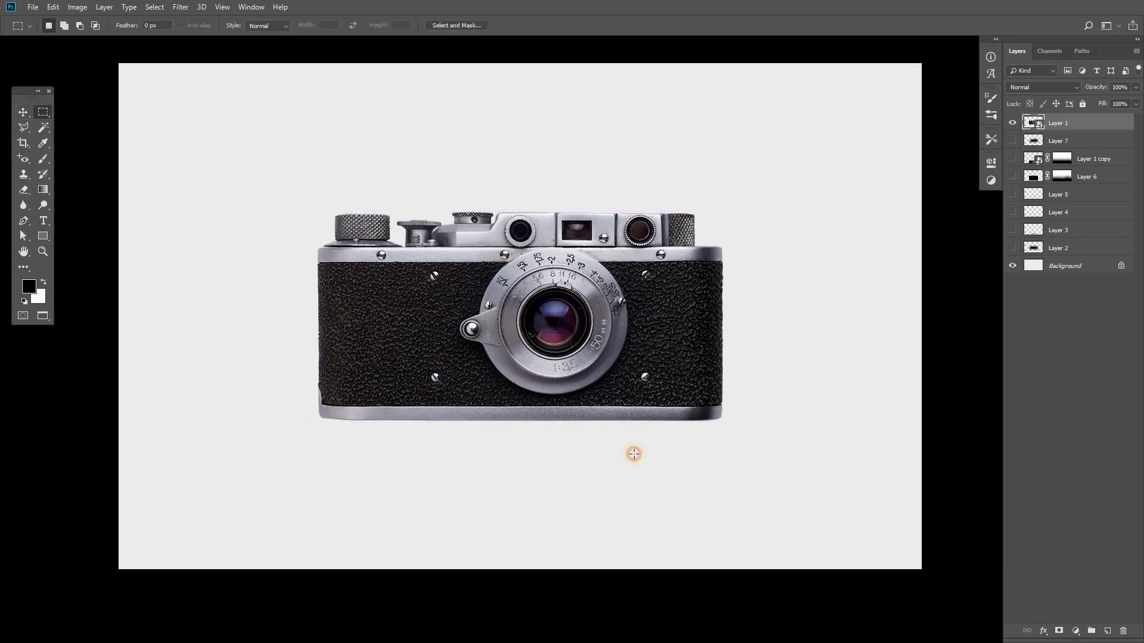
pyautogui.moveTo(291, 406); pyautogui.dragTo(735, 457)
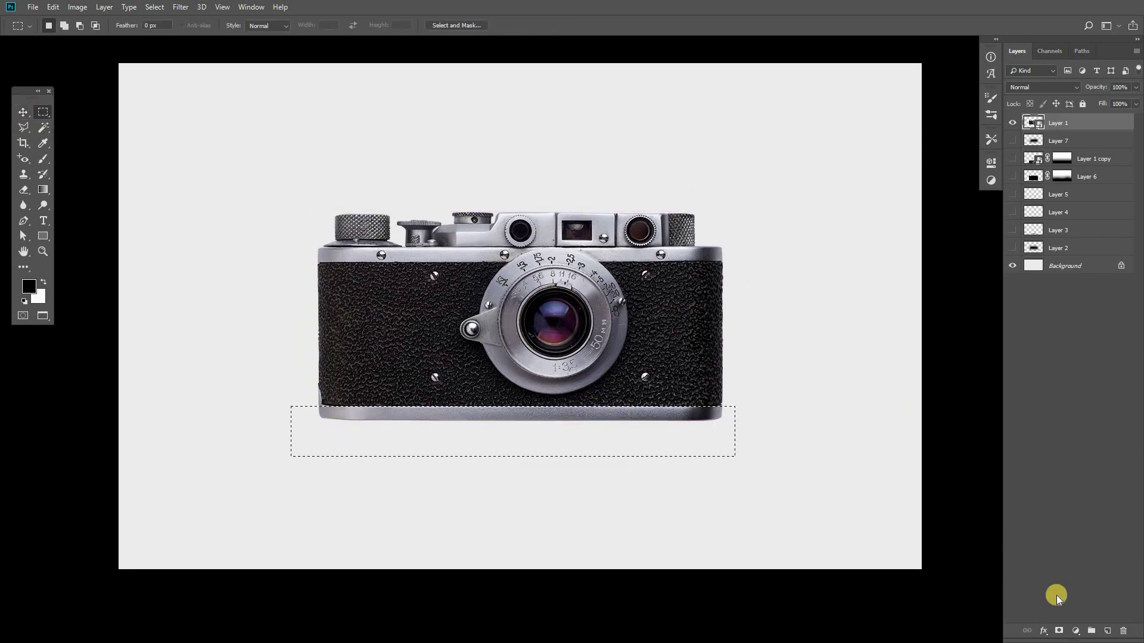
pyautogui.click(1063, 140)
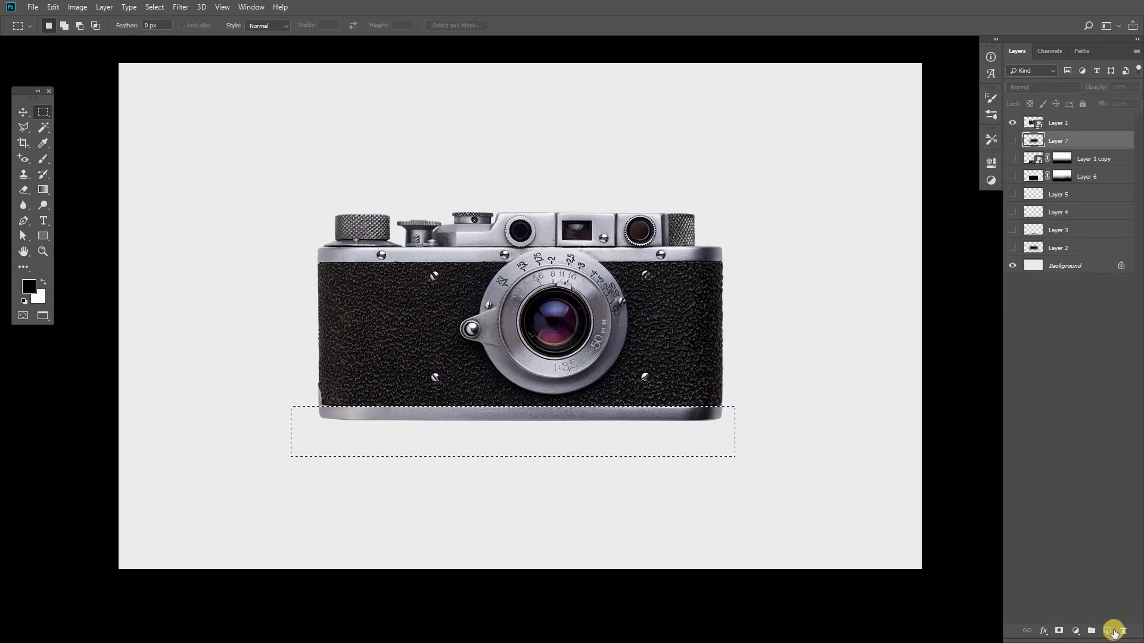
pyautogui.click(1082, 122)
pyautogui.click(1116, 627)
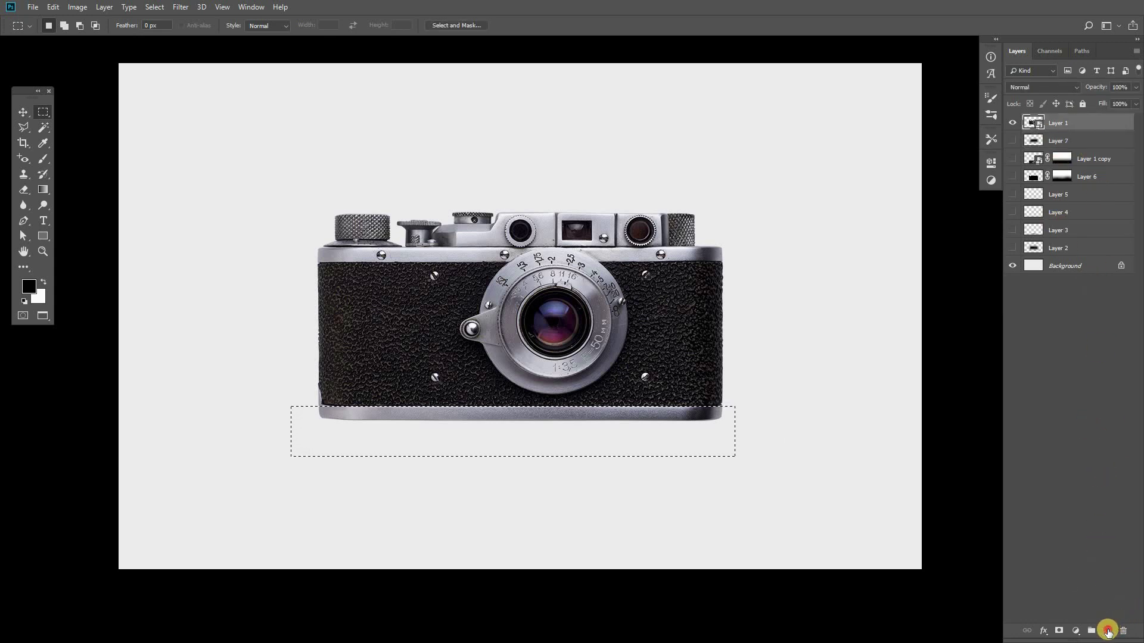
pyautogui.hotkey('alt', 'BackSpace')
pyautogui.hotkey('ctrl', 'd')
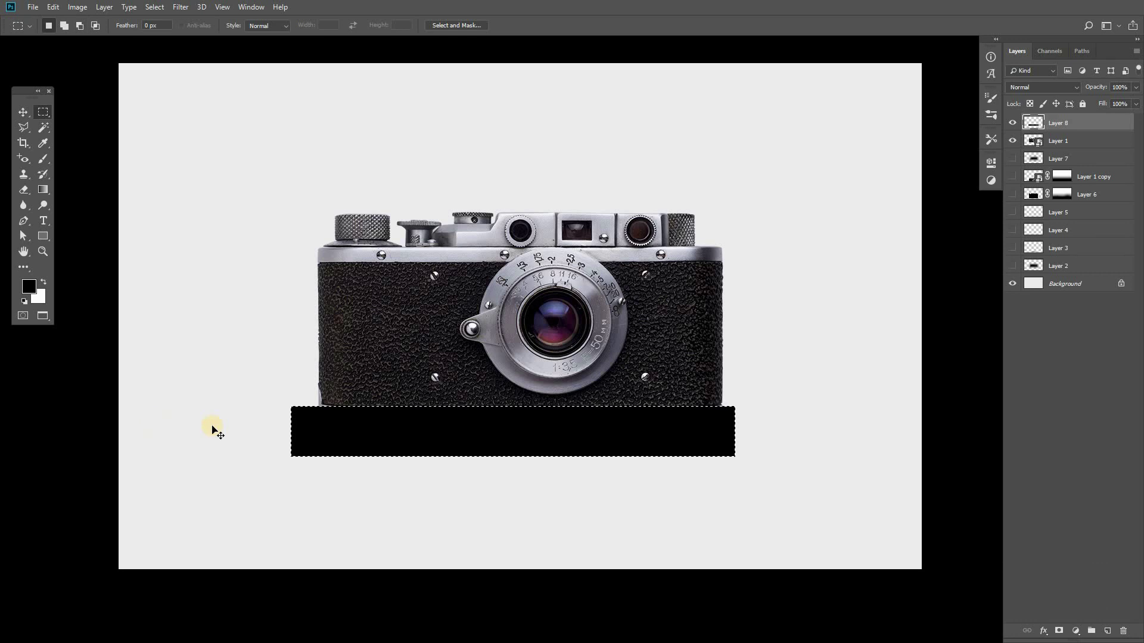
pyautogui.press('v')
# - Soften the black strip with Gaussian Blur and send its layer below the camera layer
pyautogui.click(182, 7)
pyautogui.moveTo(187, 142)
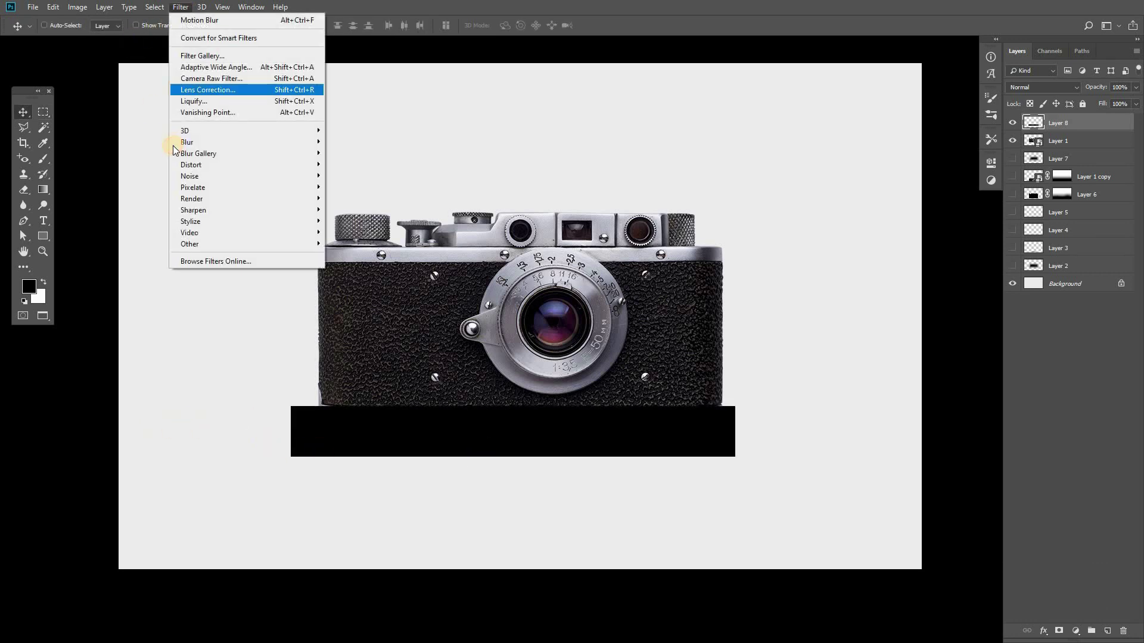
pyautogui.click(351, 188)
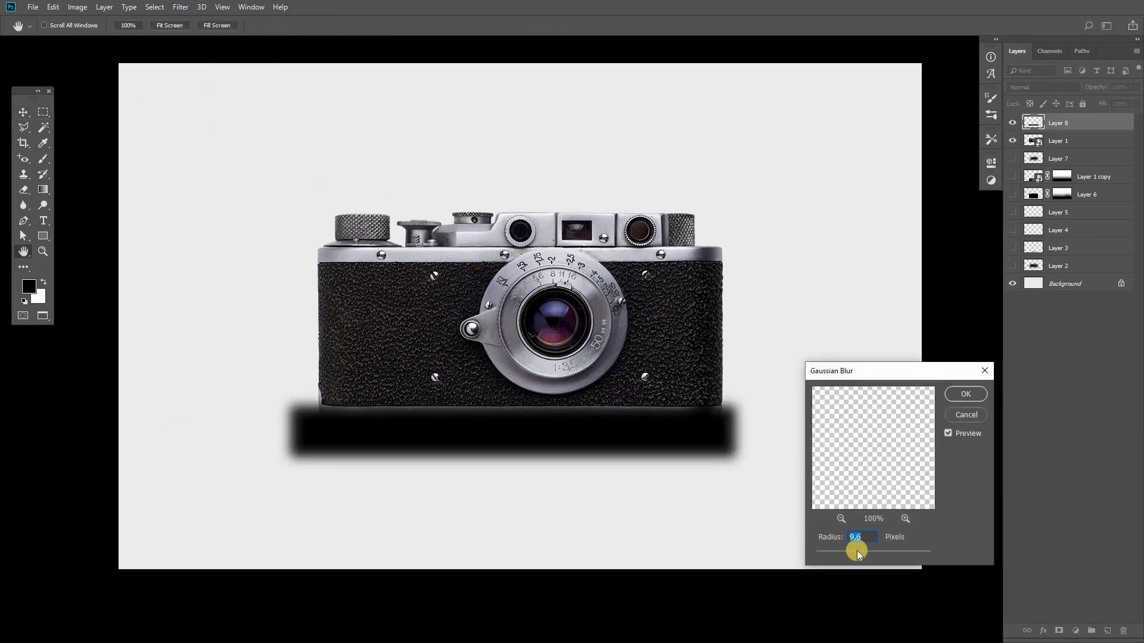
pyautogui.moveTo(868, 556); pyautogui.dragTo(881, 556)
pyautogui.click(980, 394)
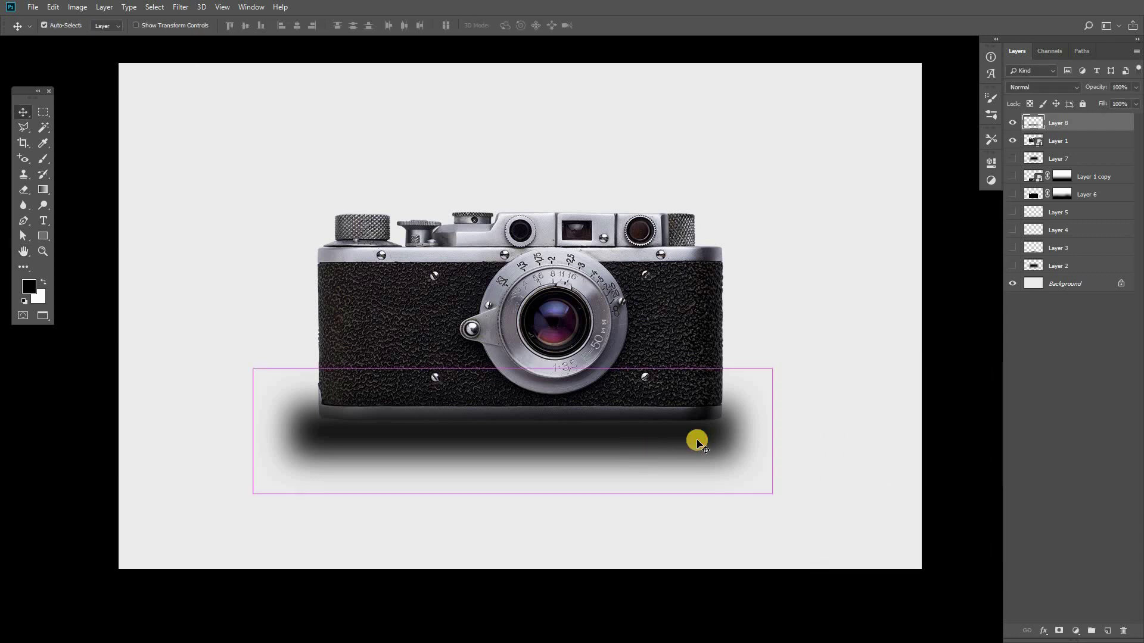
pyautogui.hotkey('ctrl', '[')
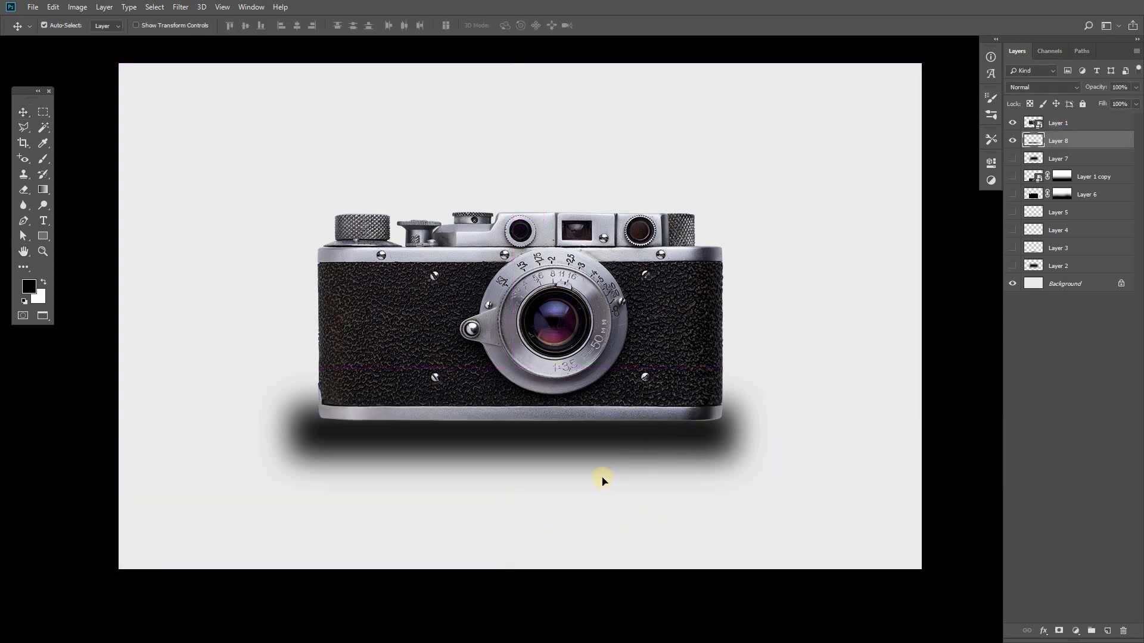
pyautogui.hotkey('ctrl', 't')
# - Warp Layer 8's shadow into an upward arch under the camera base
pyautogui.rightClick(600, 444)
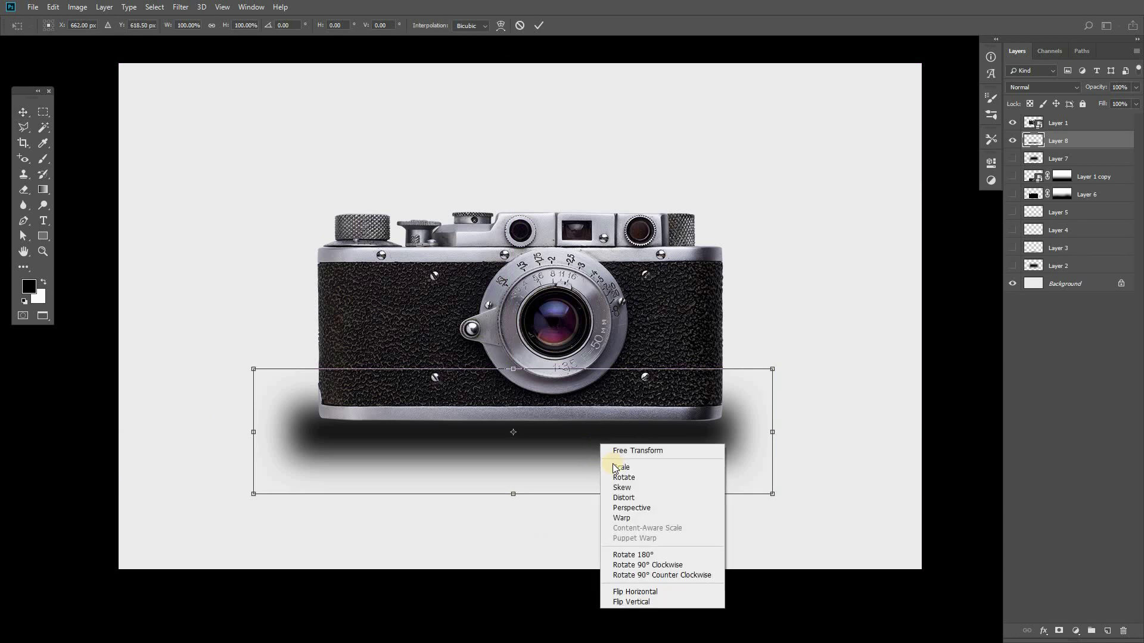
pyautogui.click(641, 516)
pyautogui.moveTo(527, 459); pyautogui.dragTo(524, 395)
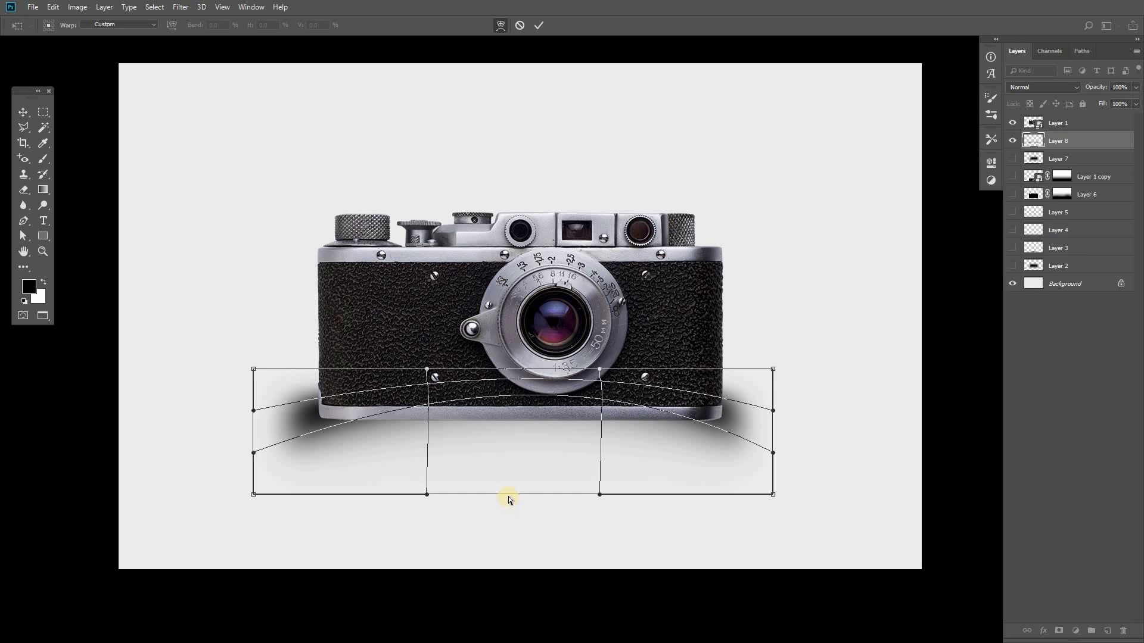
pyautogui.moveTo(518, 440); pyautogui.dragTo(518, 420)
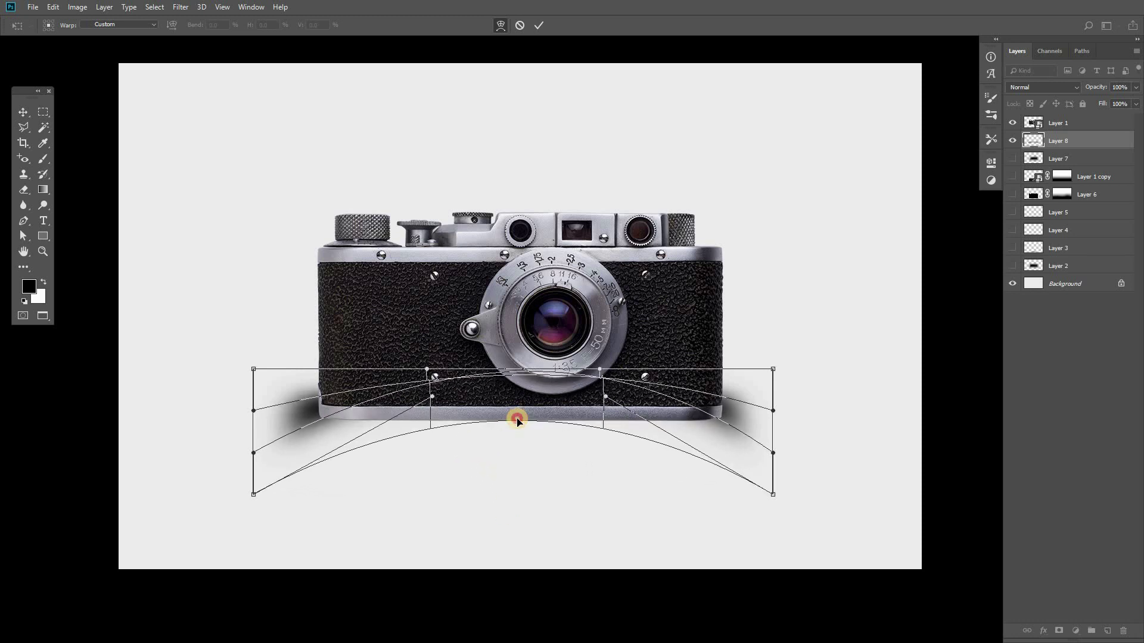
pyautogui.press('Return')
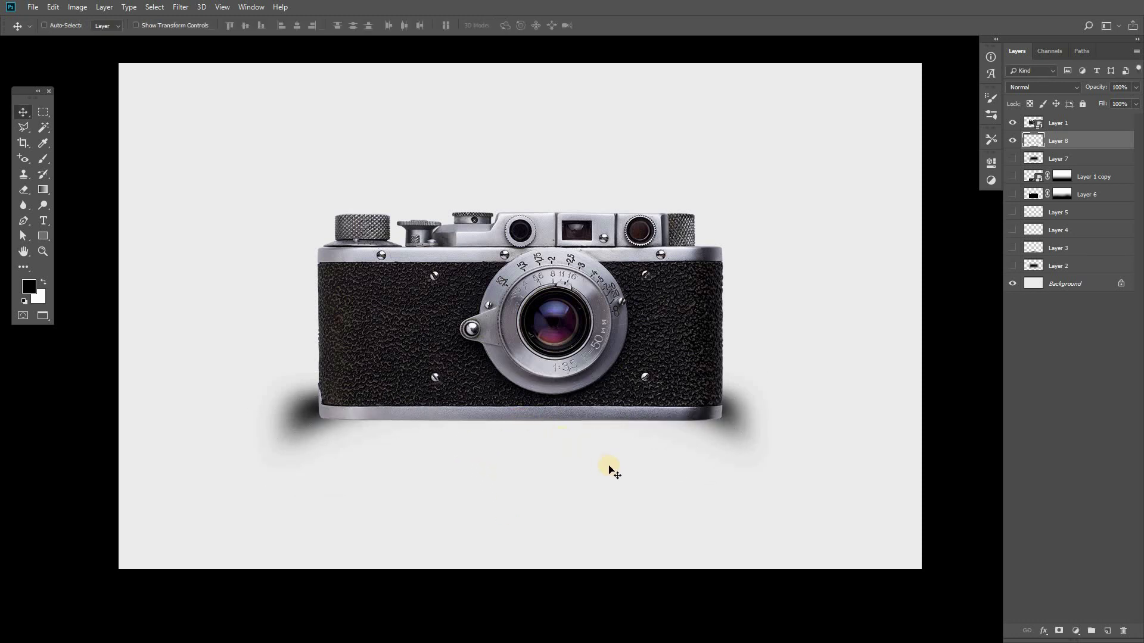
# - Move the arched shadow lower, fade it to 30% opacity, and squash and narrow it
pyautogui.moveTo(609, 469); pyautogui.dragTo(614, 503)
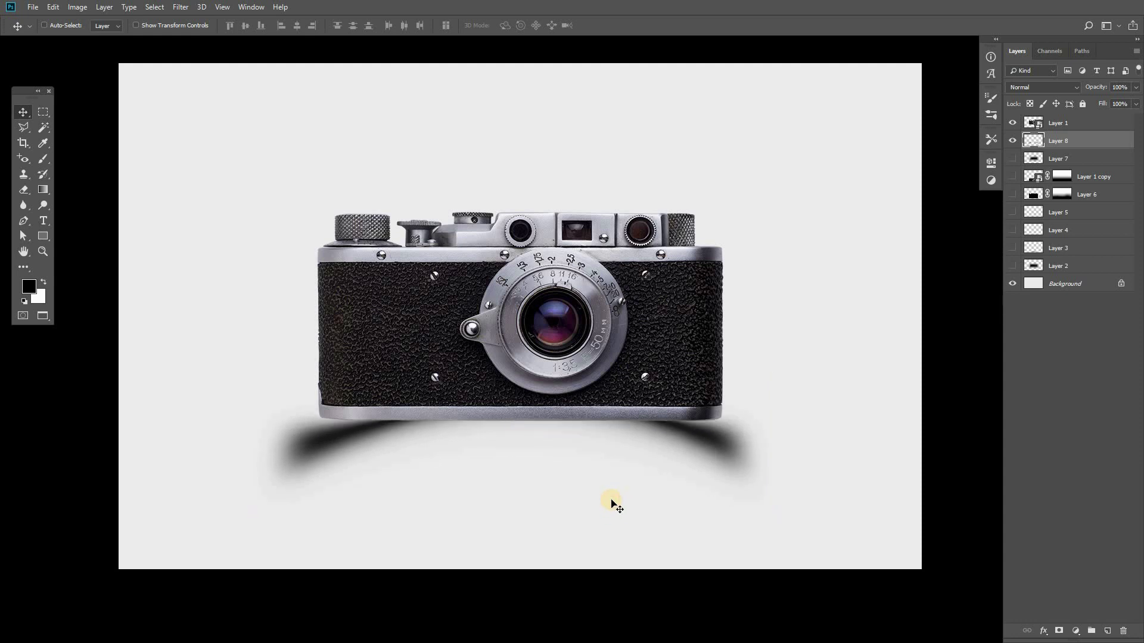
pyautogui.press('3')
pyautogui.hotkey('ctrl', 't')
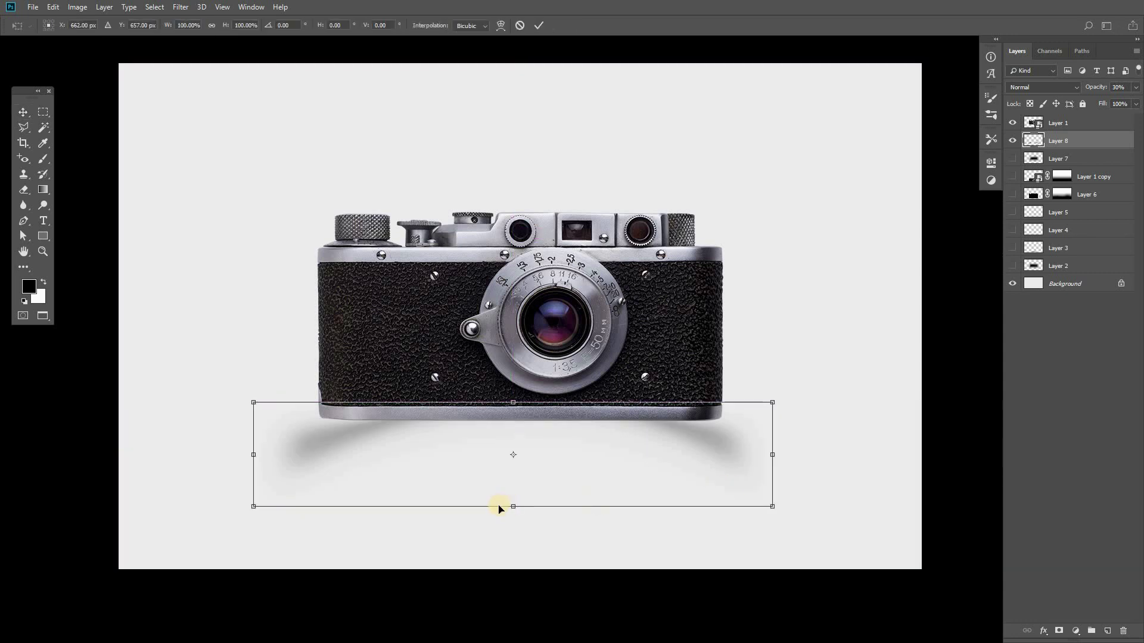
pyautogui.moveTo(513, 505); pyautogui.dragTo(514, 477)
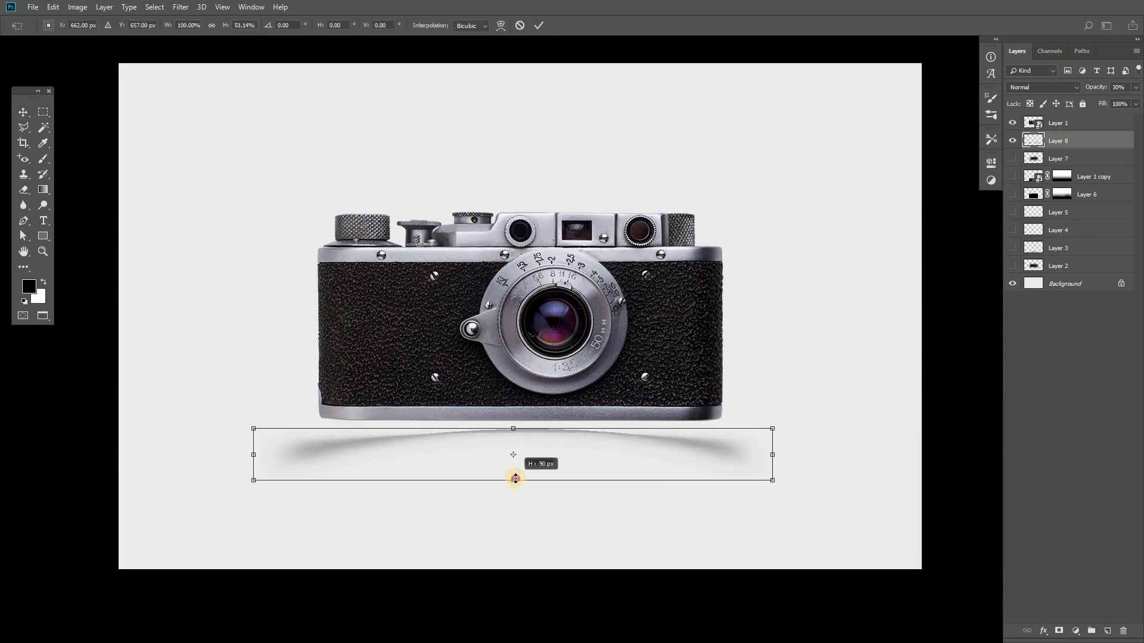
pyautogui.doubleClick(576, 455)
pyautogui.moveTo(616, 455); pyautogui.dragTo(620, 459)
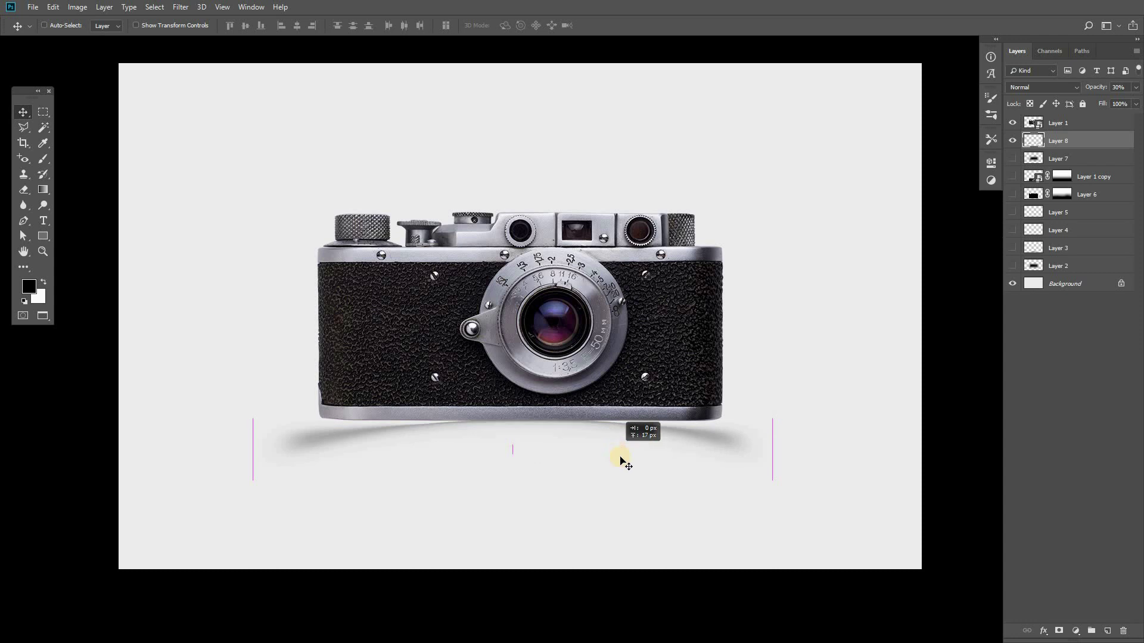
pyautogui.hotkey('ctrl', 't')
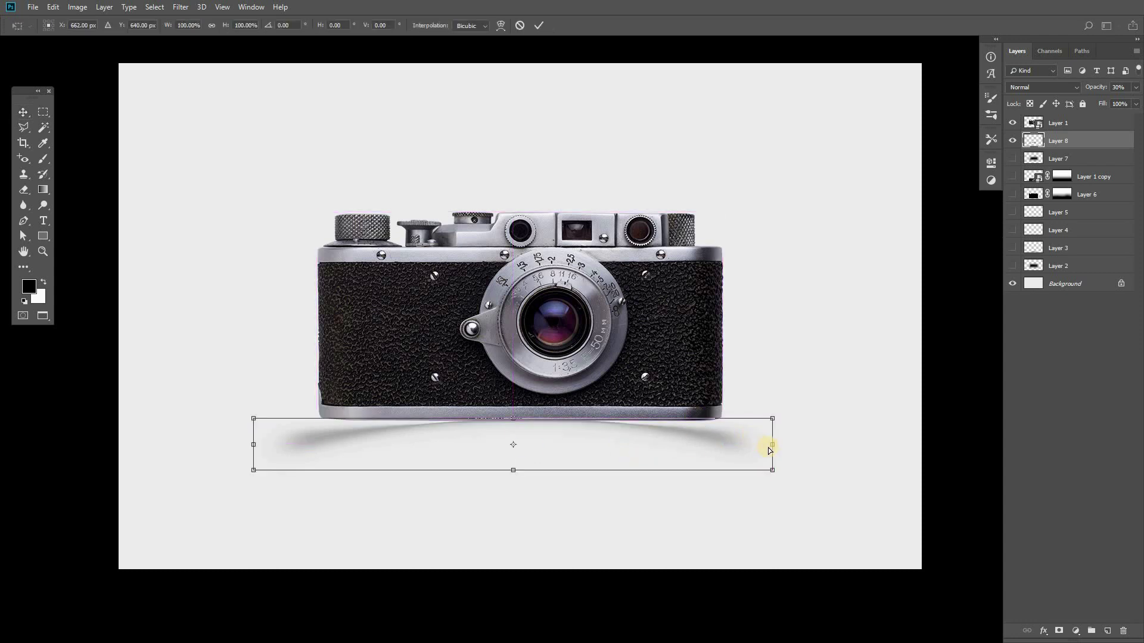
pyautogui.moveTo(757, 439); pyautogui.dragTo(733, 439)
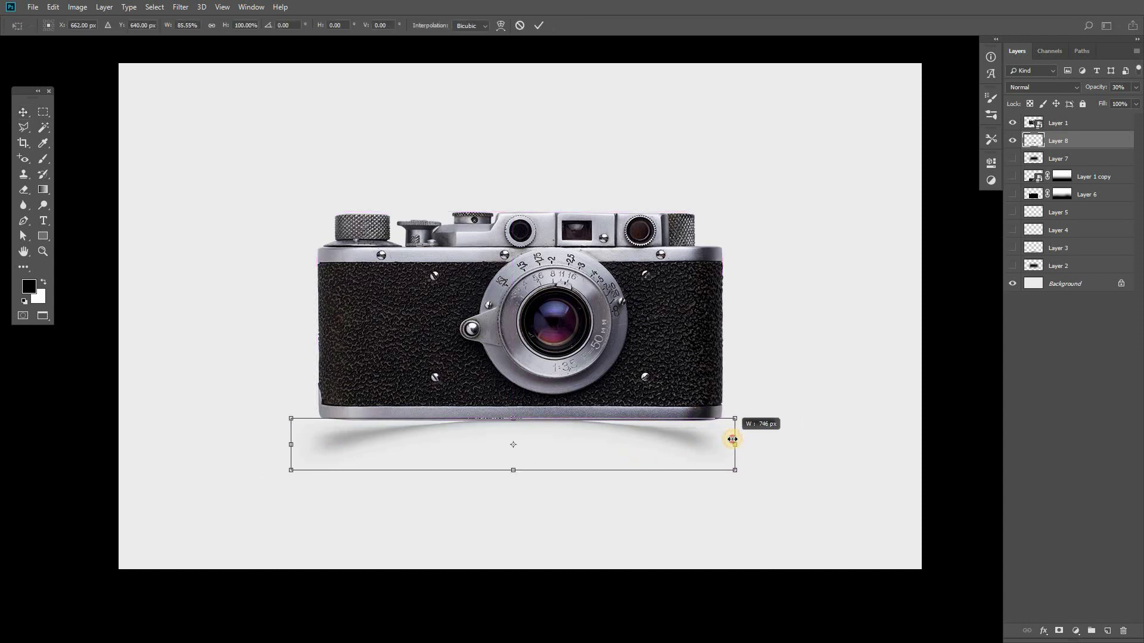
pyautogui.press('Return')
# - Preview the image full screen, then hide Layer 8's shadow
pyautogui.press('e')
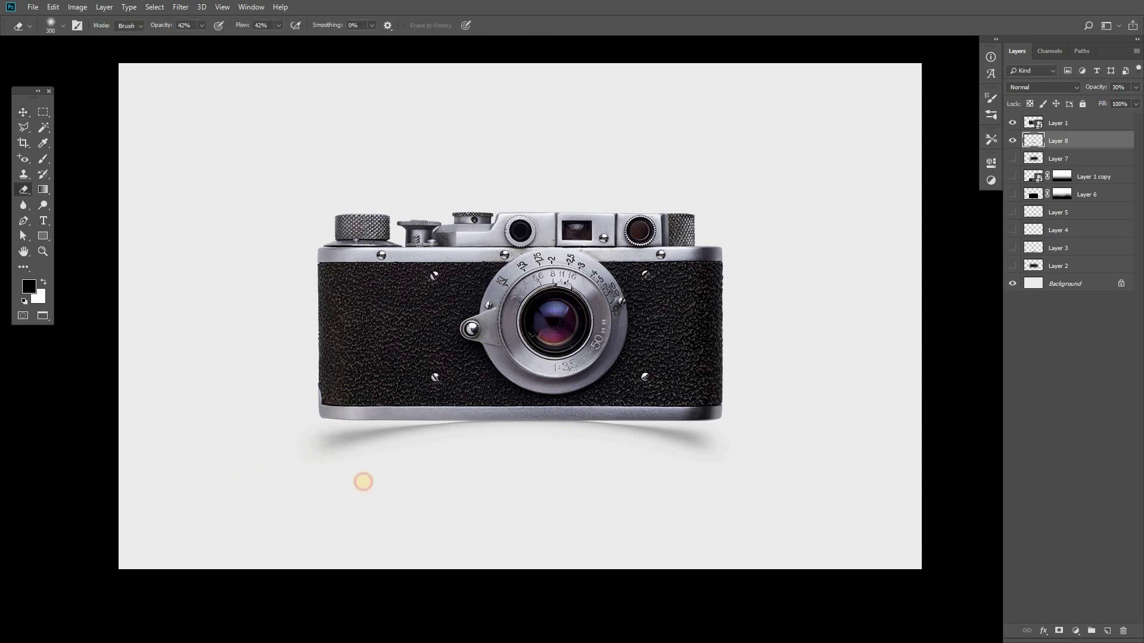
pyautogui.press('f')
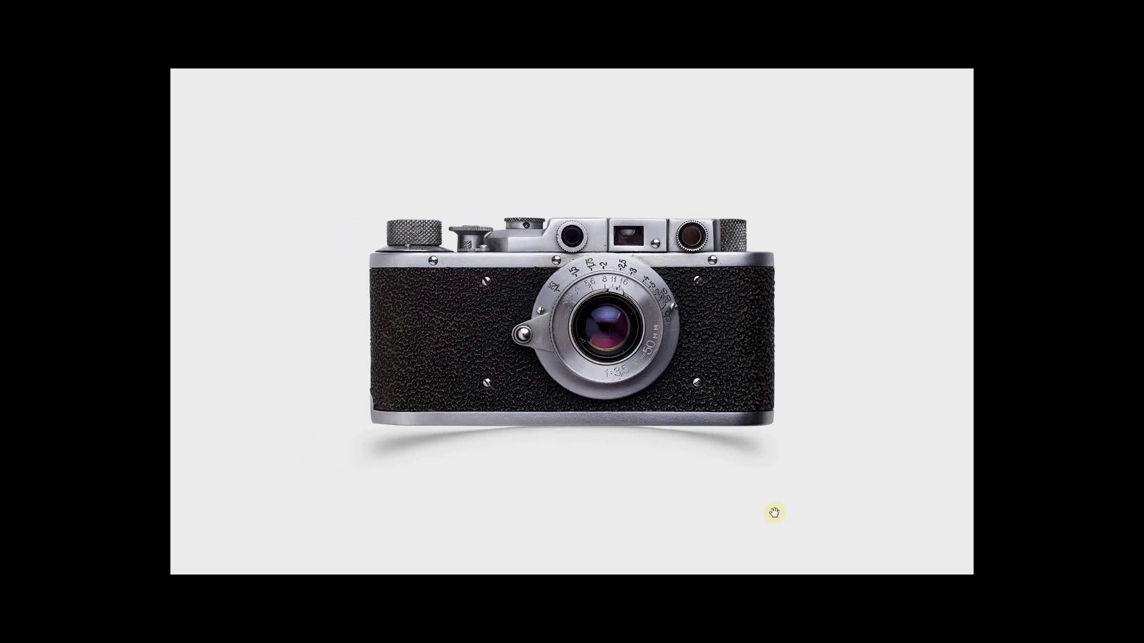
pyautogui.press('f')
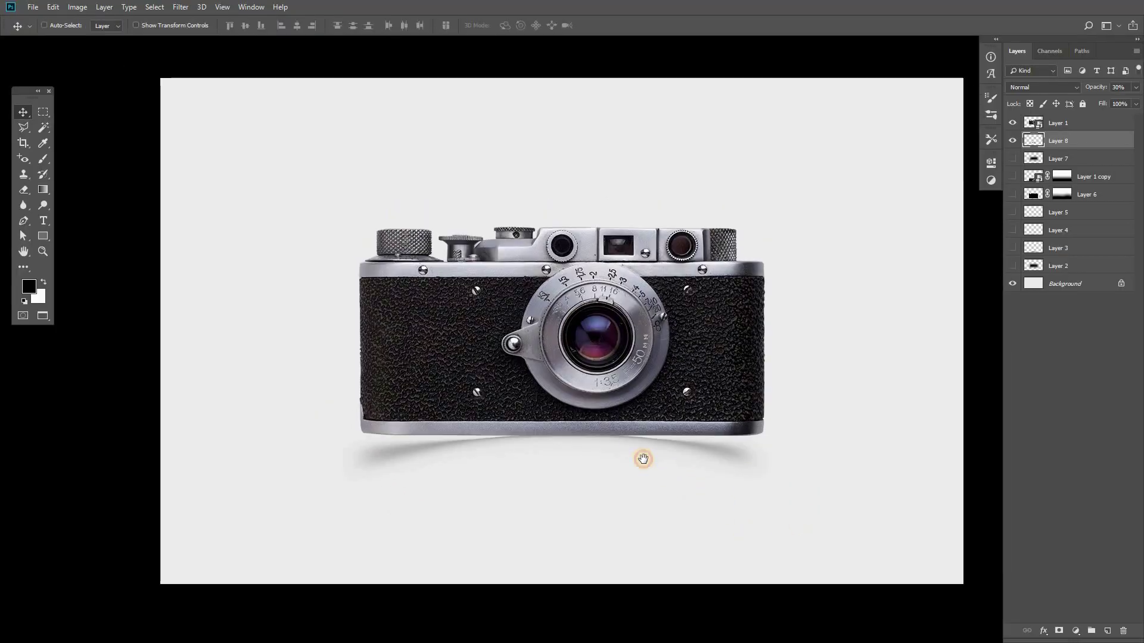
pyautogui.moveTo(765, 444)
pyautogui.mouseDown()
pyautogui.moveTo(799, 403)
pyautogui.moveTo(791, 473)
pyautogui.mouseUp()
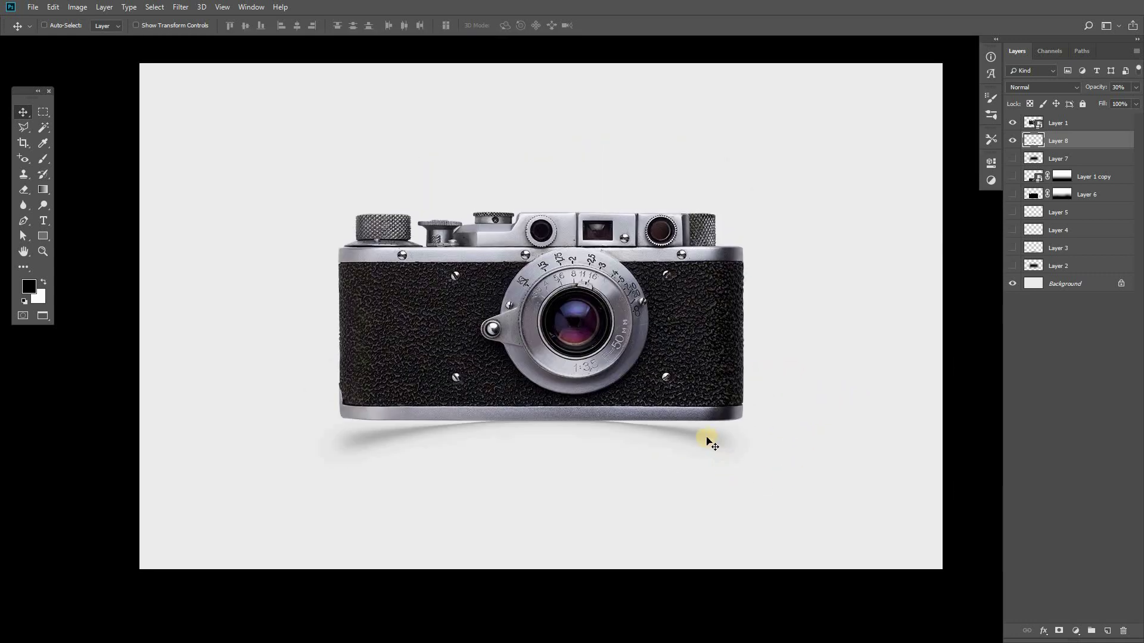
pyautogui.click(1013, 141)
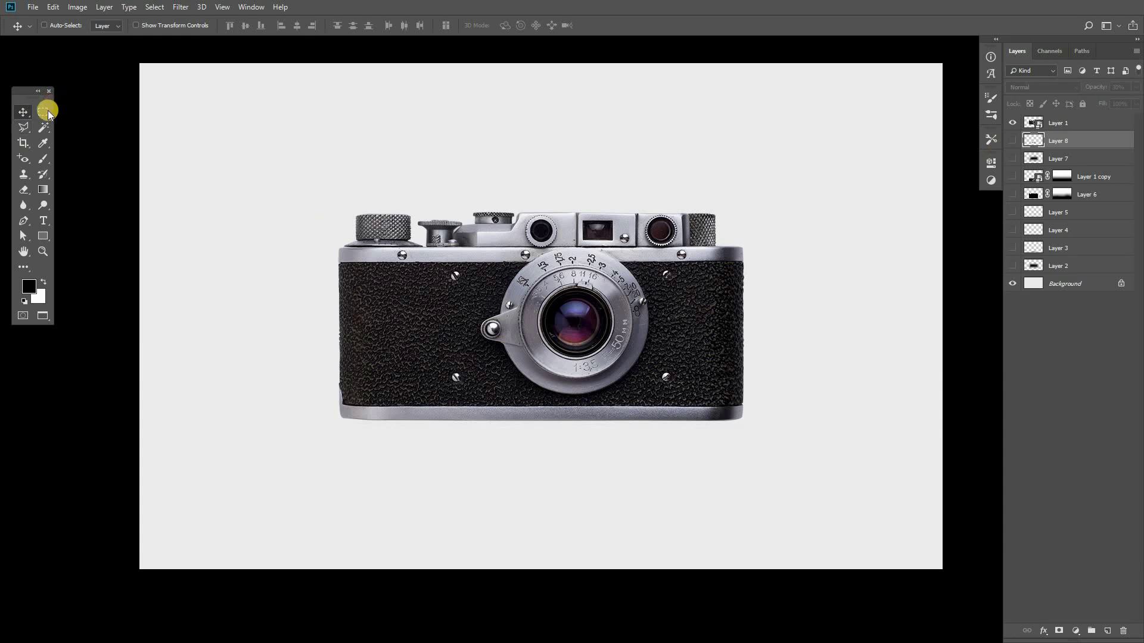
# - On new Layer 9, fill a 50 px feathered band under the camera with black
pyautogui.click(42, 112)
pyautogui.moveTo(289, 398); pyautogui.dragTo(781, 451)
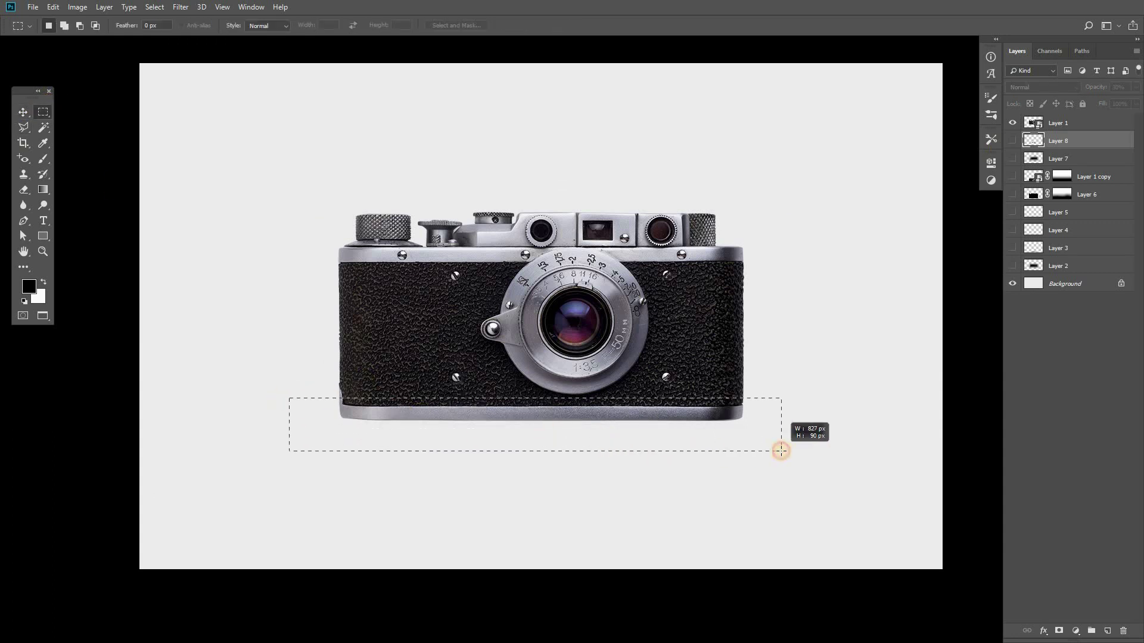
pyautogui.click(1106, 630)
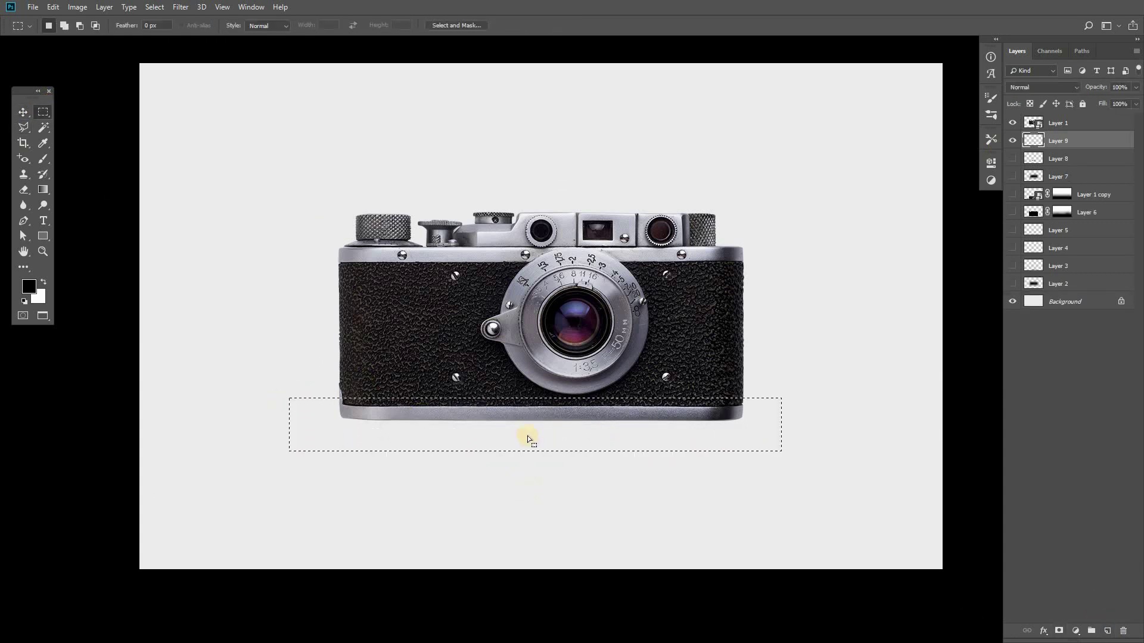
pyautogui.rightClick(528, 433)
pyautogui.click(559, 240)
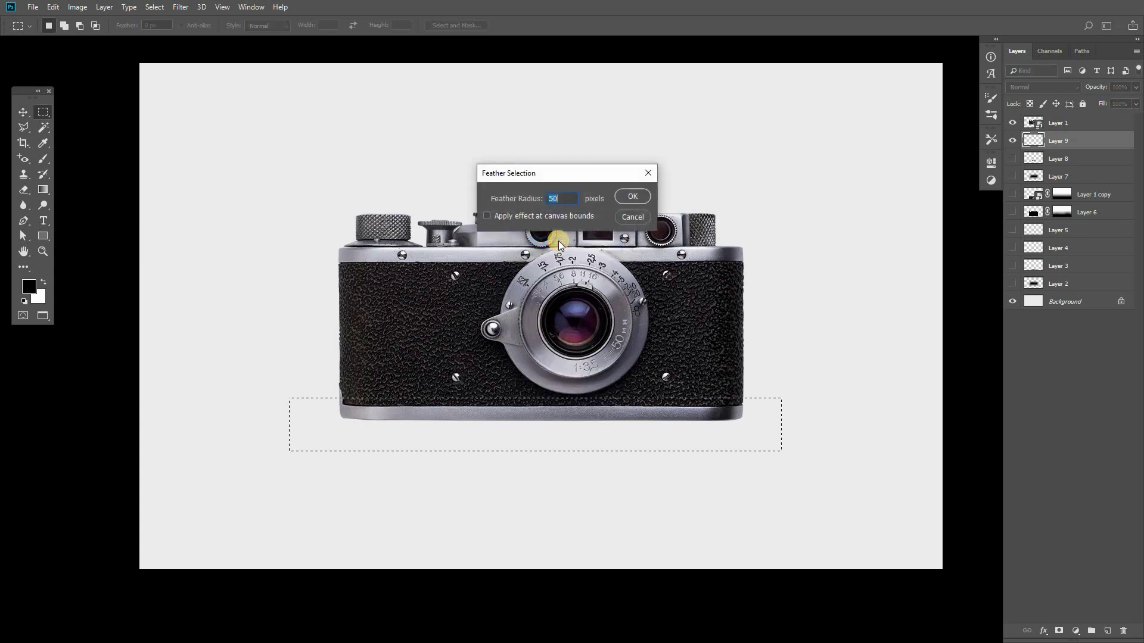
pyautogui.press('Return')
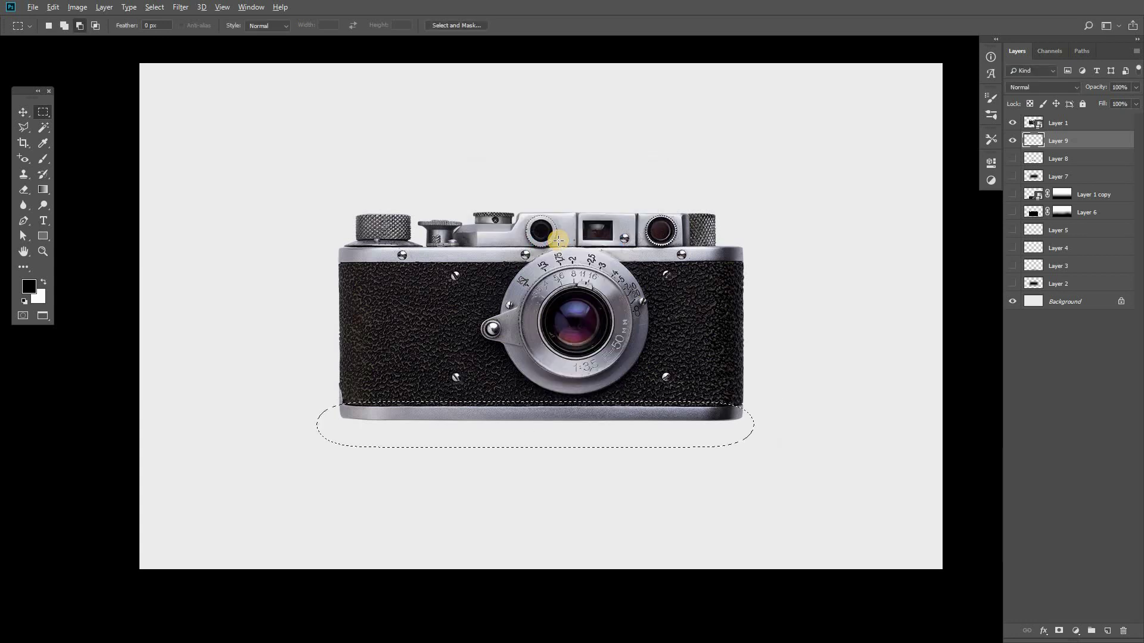
pyautogui.hotkey('alt', 'BackSpace')
pyautogui.hotkey('ctrl', 'd')
# - Flatten and narrow the soft shadow into a thin strip hugging the camera base
pyautogui.press('v')
pyautogui.hotkey('ctrl', 't')
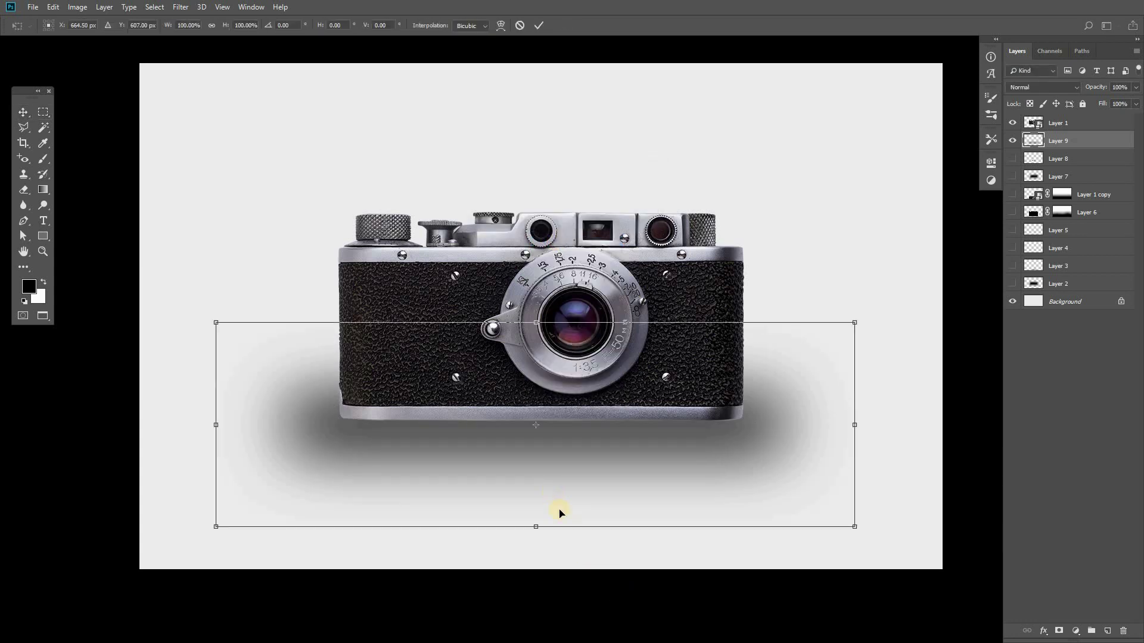
pyautogui.moveTo(561, 532)
pyautogui.mouseDown()
pyautogui.moveTo(624, 451)
pyautogui.moveTo(644, 403)
pyautogui.mouseUp()
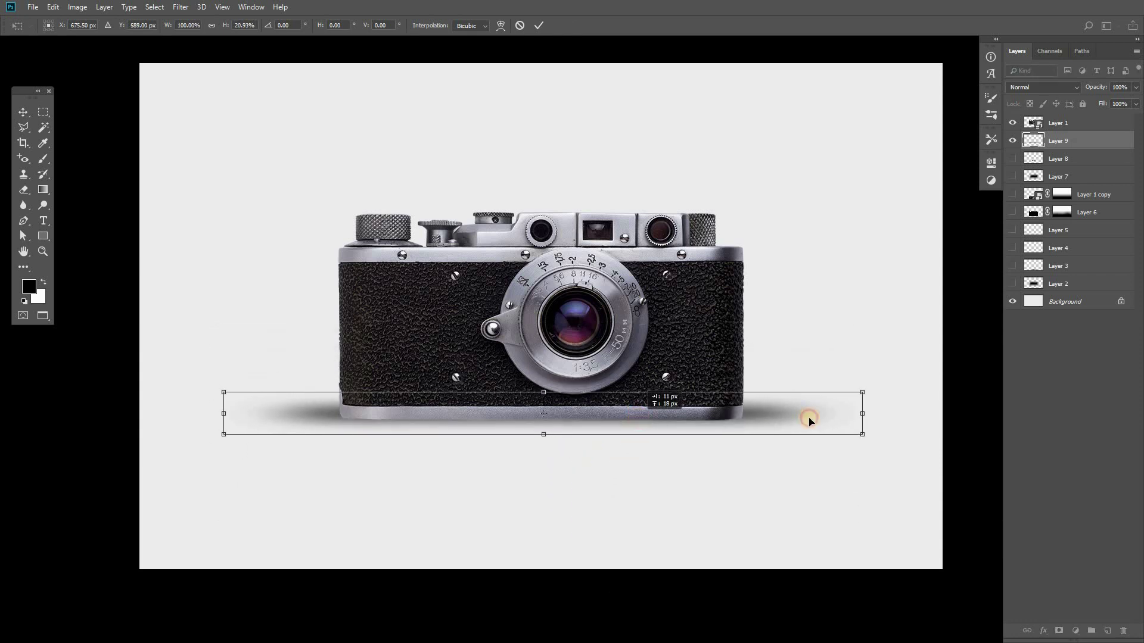
pyautogui.moveTo(815, 413); pyautogui.dragTo(822, 411)
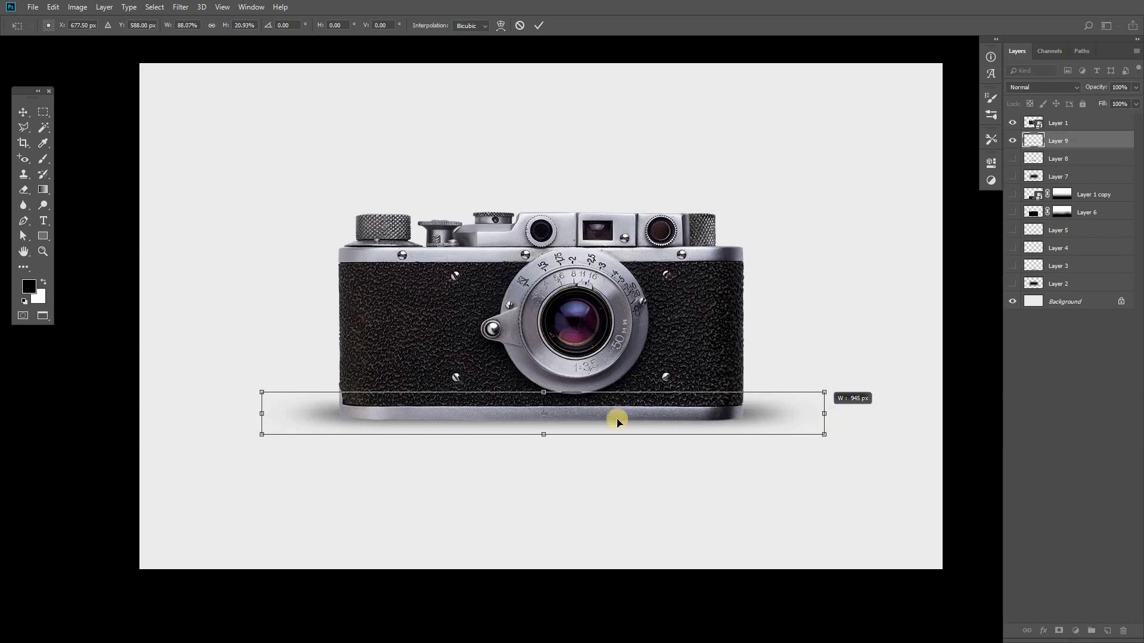
pyautogui.moveTo(601, 438); pyautogui.dragTo(603, 433)
pyautogui.press('Return')
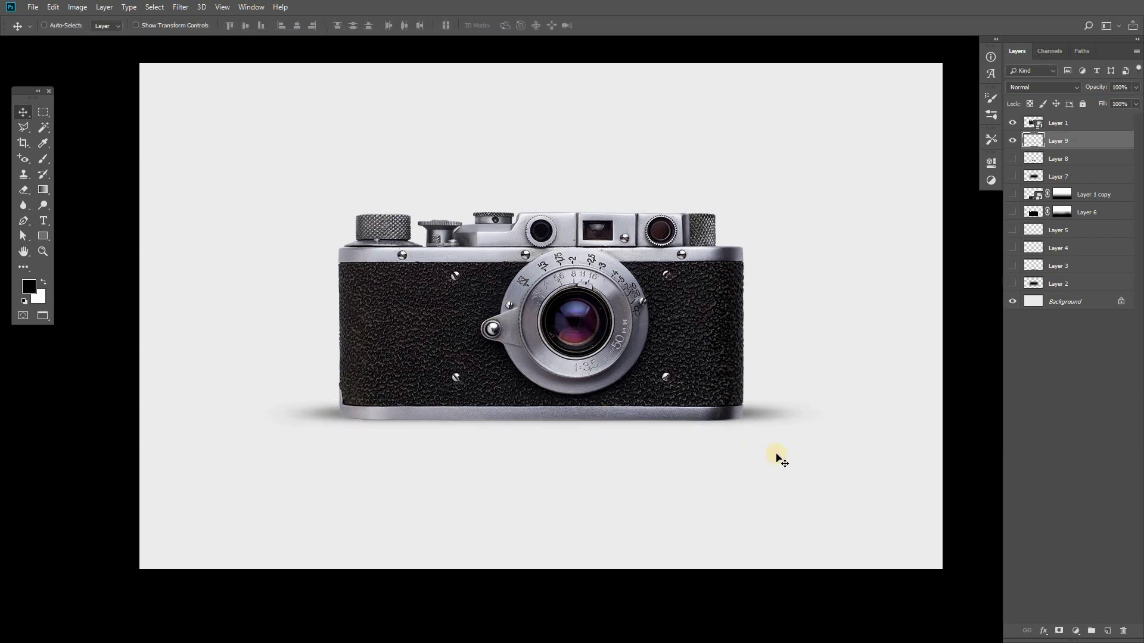
pyautogui.moveTo(739, 470); pyautogui.dragTo(737, 474)
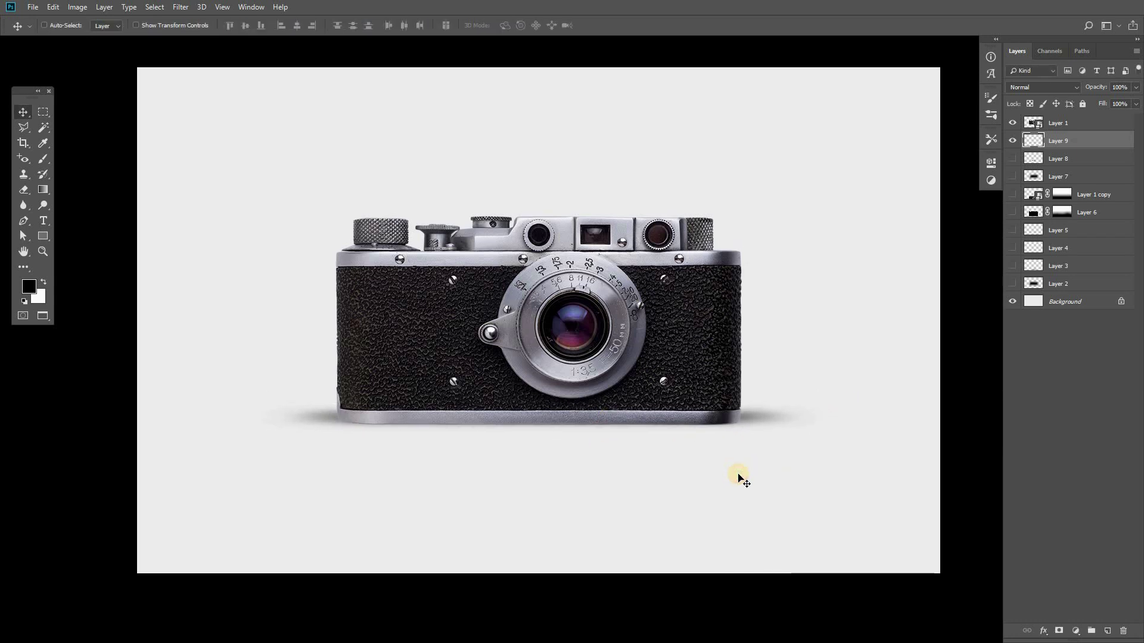
pyautogui.press('f')
pyautogui.press('f')
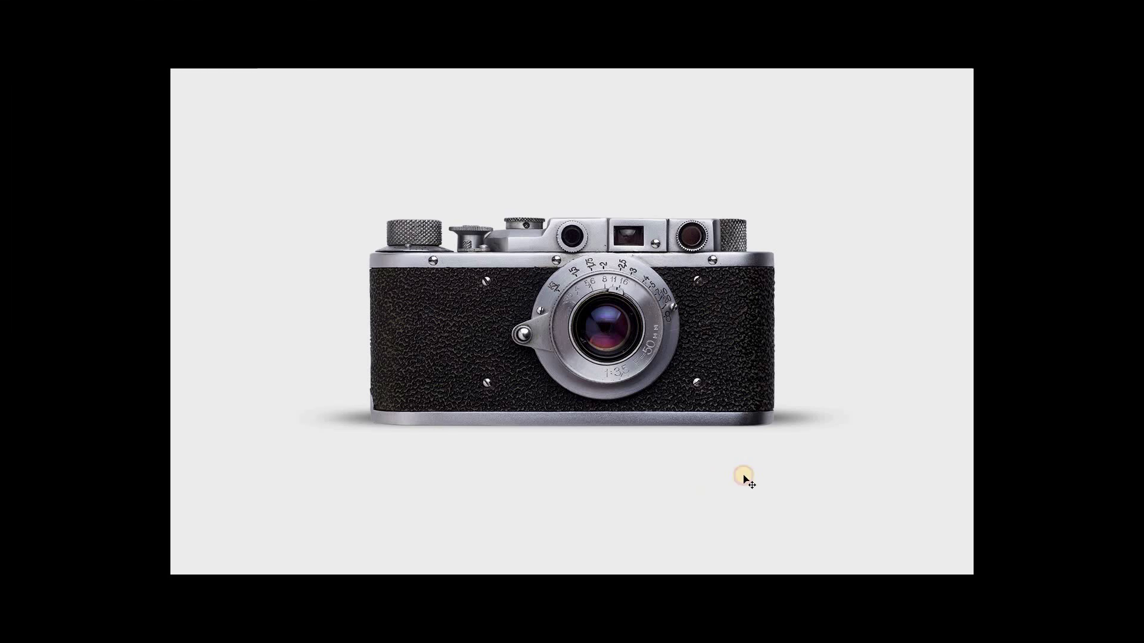
pyautogui.press('f')
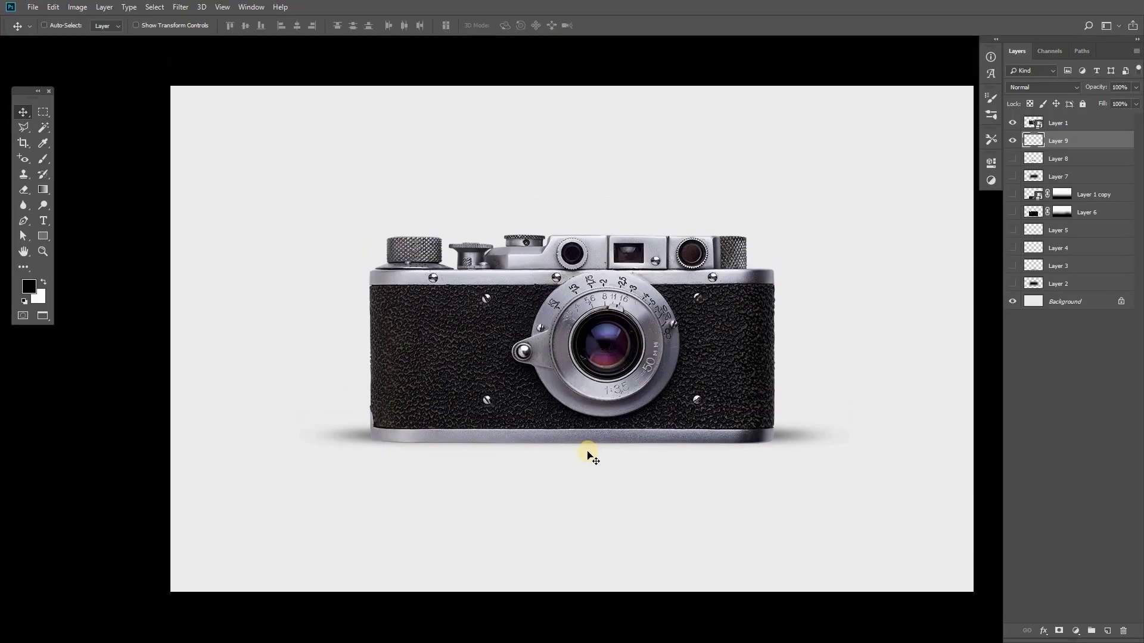
# - Toggle the shadow layers' visibility to compare the flat, arched and drop shadow versions
pyautogui.click(1012, 142)
pyautogui.click(1012, 142)
pyautogui.moveTo(709, 435); pyautogui.dragTo(690, 429)
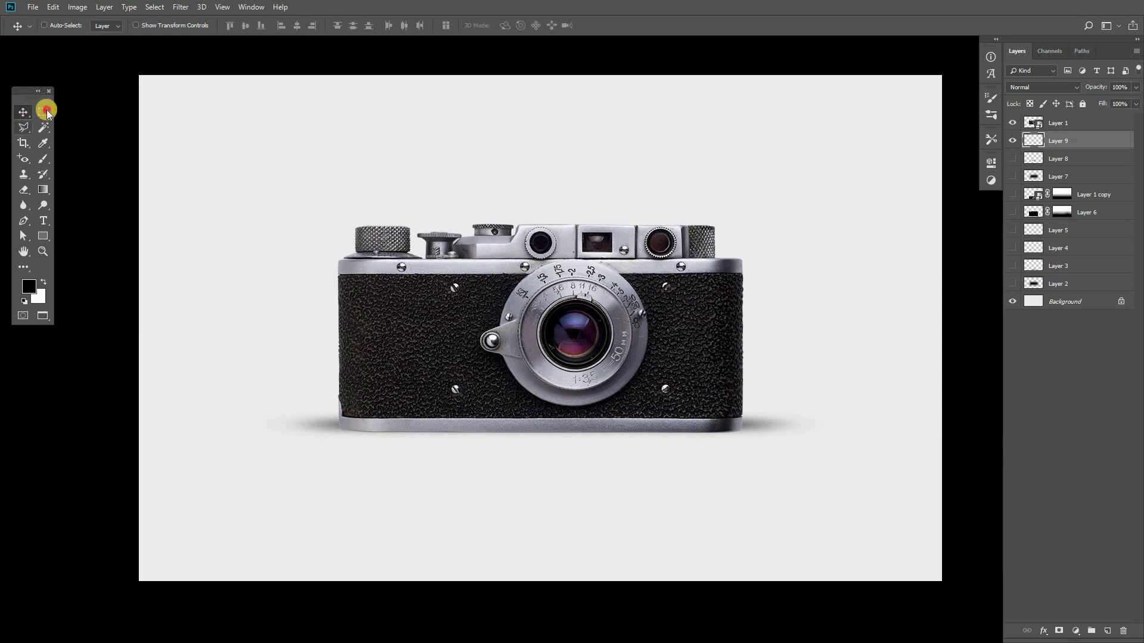
pyautogui.click(1013, 141)
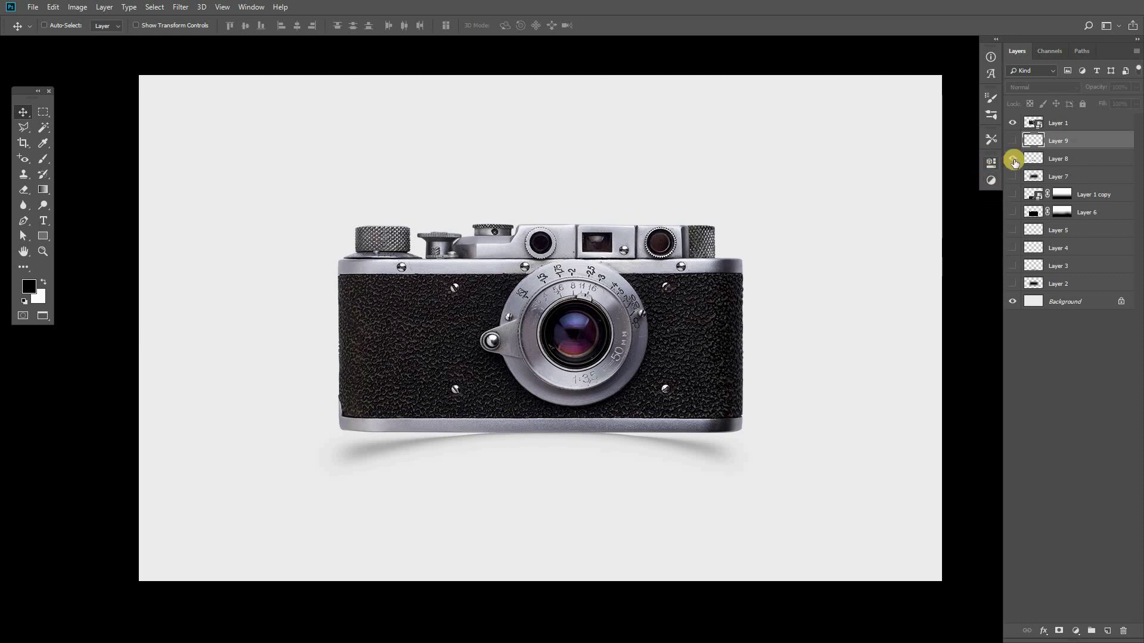
pyautogui.click(1012, 158)
pyautogui.click(1011, 177)
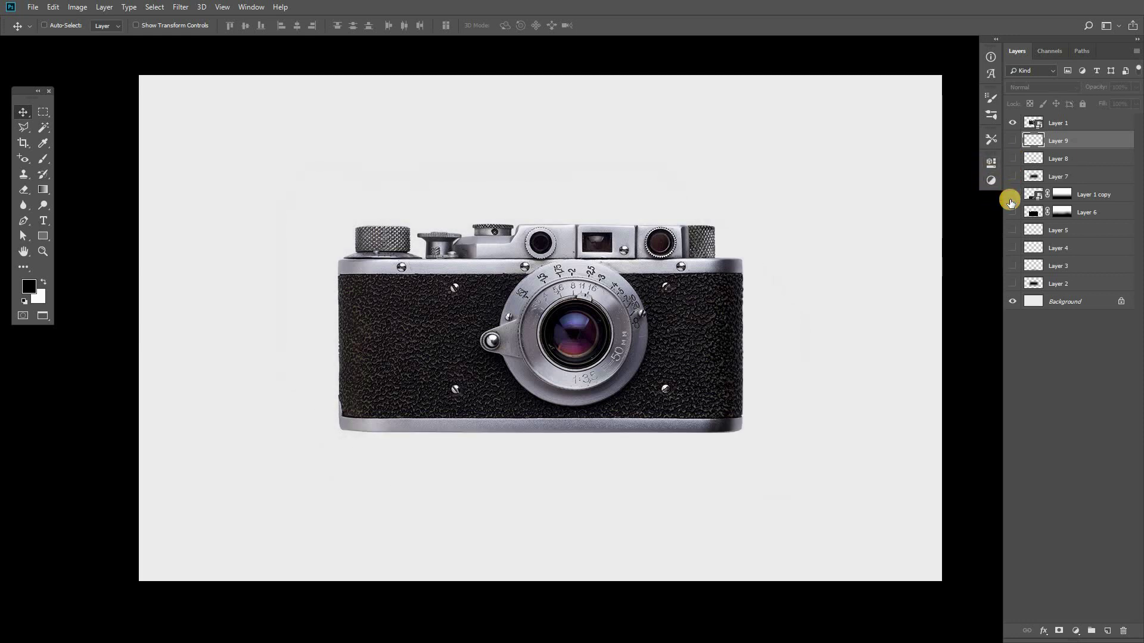
pyautogui.click(1013, 141)
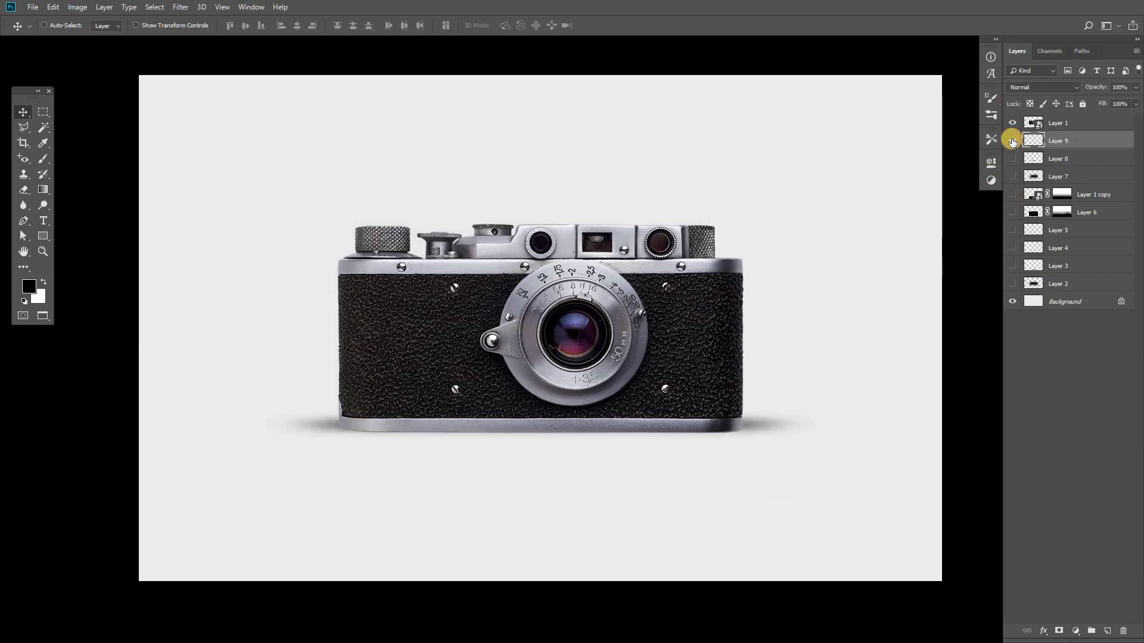
# - Hide Layers 9, 8, 7 and the old reflection, then select Layer 1
pyautogui.click(1013, 141)
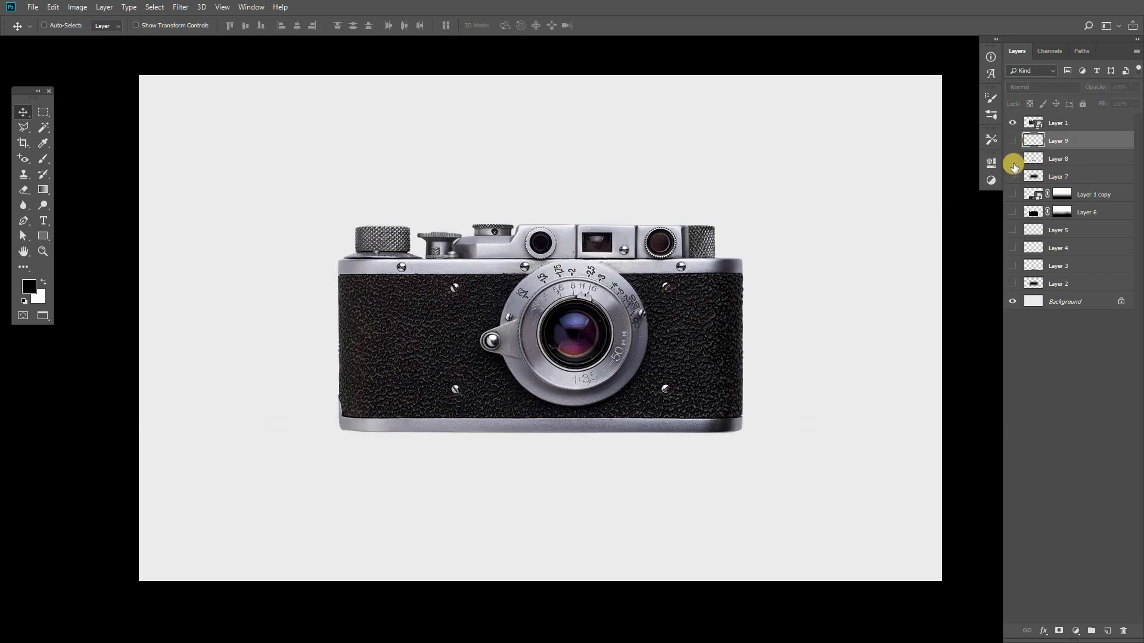
pyautogui.click(1012, 159)
pyautogui.click(1013, 159)
pyautogui.click(1012, 177)
pyautogui.click(1012, 177)
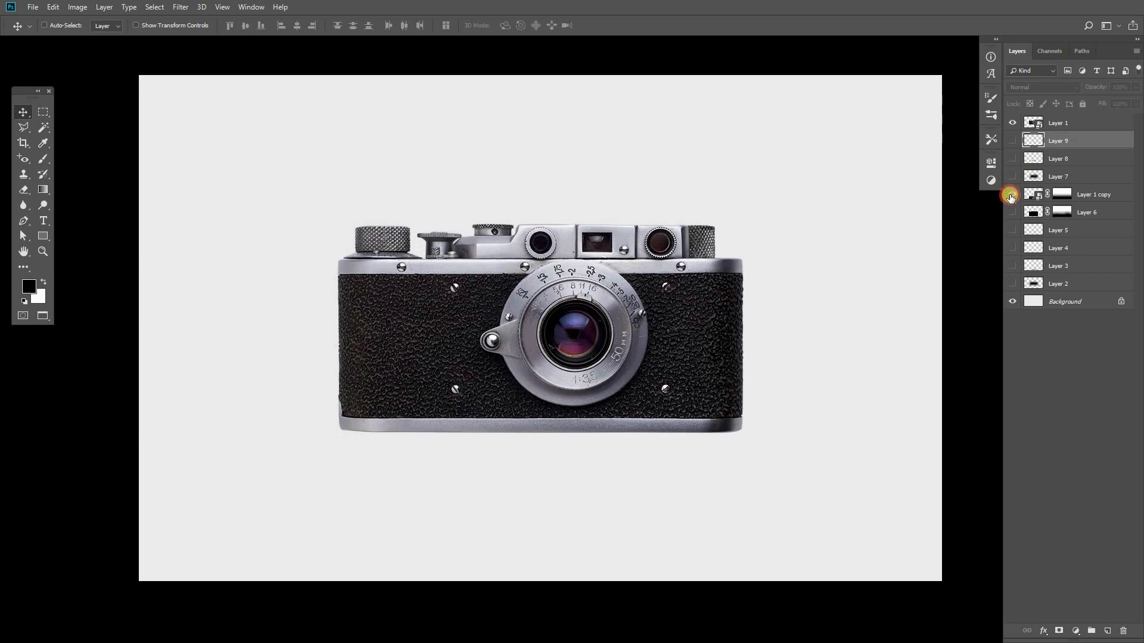
pyautogui.click(1011, 195)
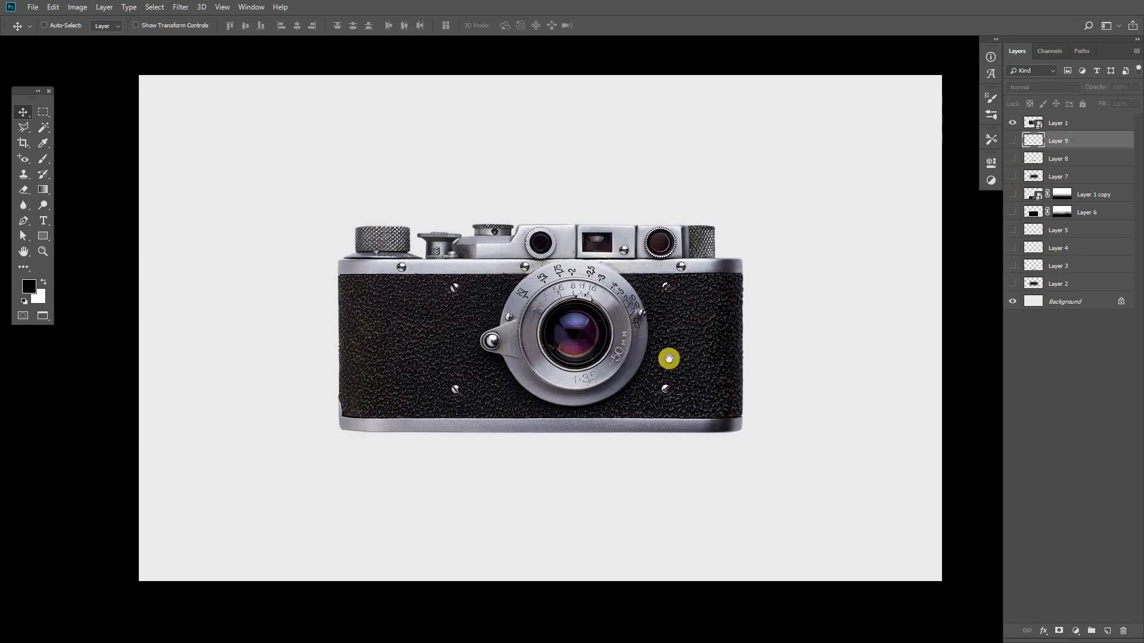
pyautogui.keyDown('ctrl'); pyautogui.click(541, 286); pyautogui.keyUp('ctrl')
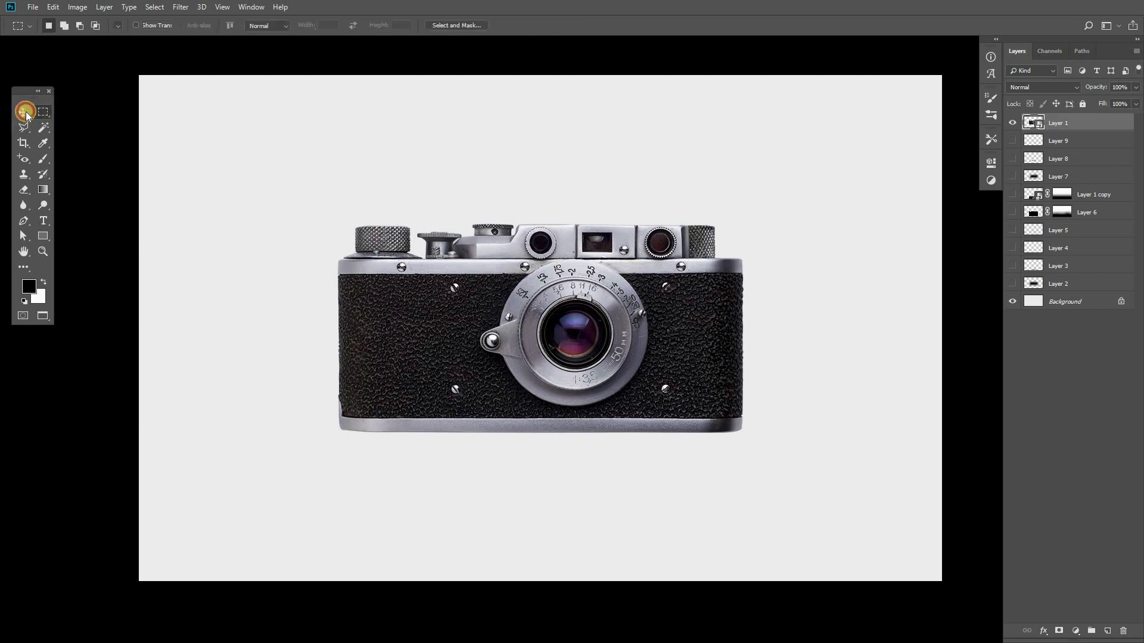
# - Duplicate the camera layer with an Alt-drag, shifting the copy downward
pyautogui.keyDown('ctrl'); pyautogui.click(605, 291); pyautogui.keyUp('ctrl')
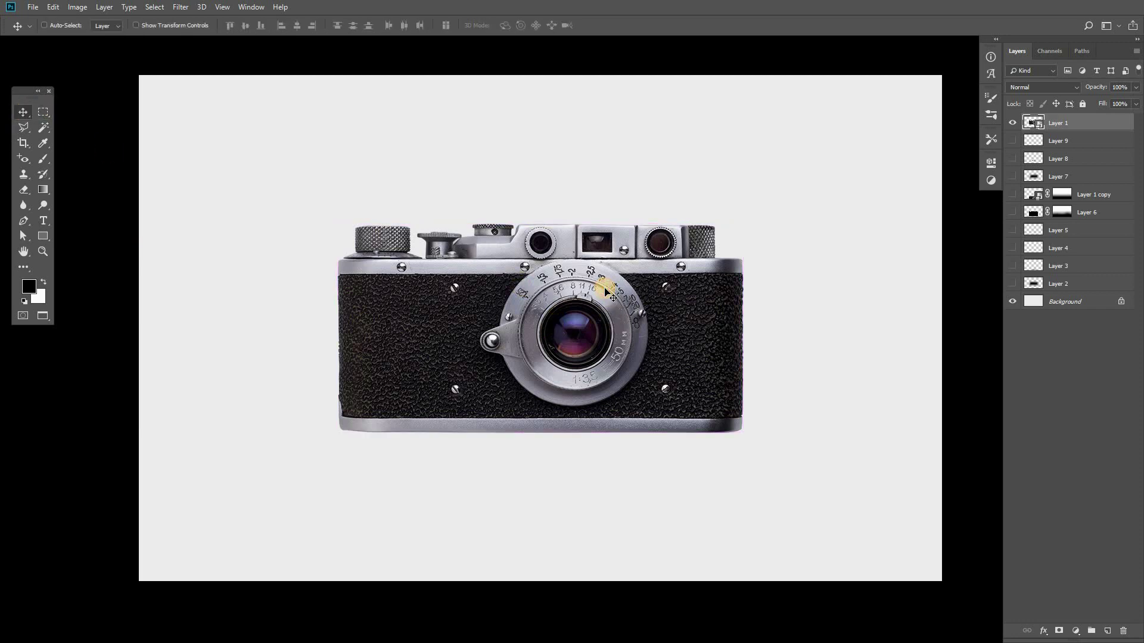
pyautogui.keyDown('ctrl'); pyautogui.click(591, 320); pyautogui.keyUp('ctrl')
pyautogui.keyDown('ctrl'); pyautogui.click(684, 303); pyautogui.keyUp('ctrl')
pyautogui.moveTo(675, 302); pyautogui.dragTo(685, 369)
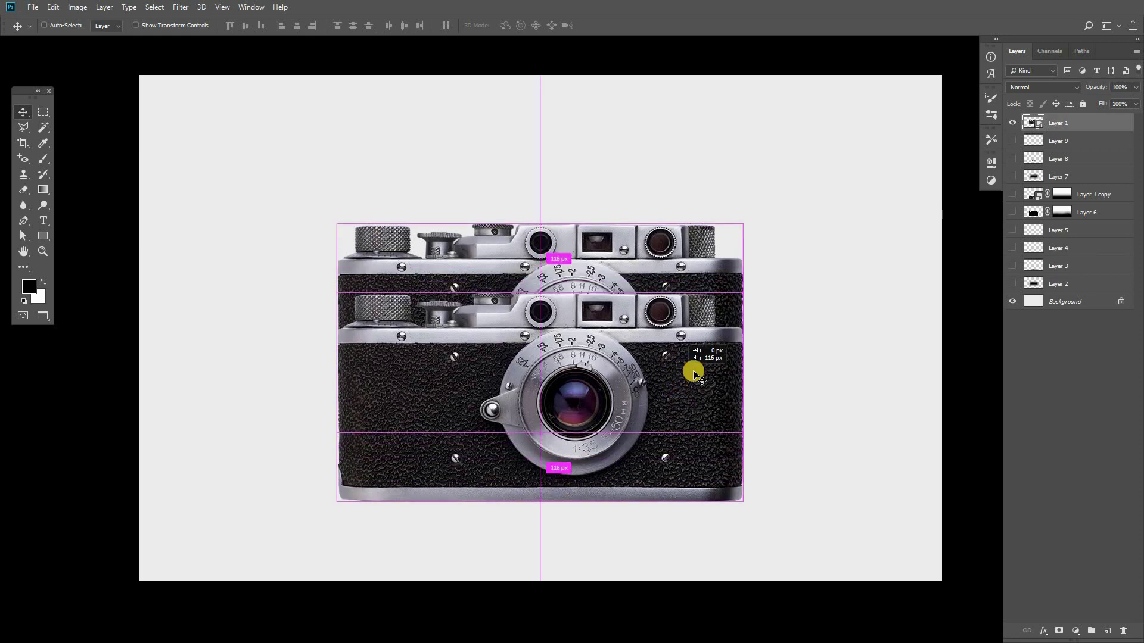
# - Flip the copy vertically, put it below Layer 1, and position it under the camera
pyautogui.hotkey('ctrl', 't')
pyautogui.rightClick(557, 346)
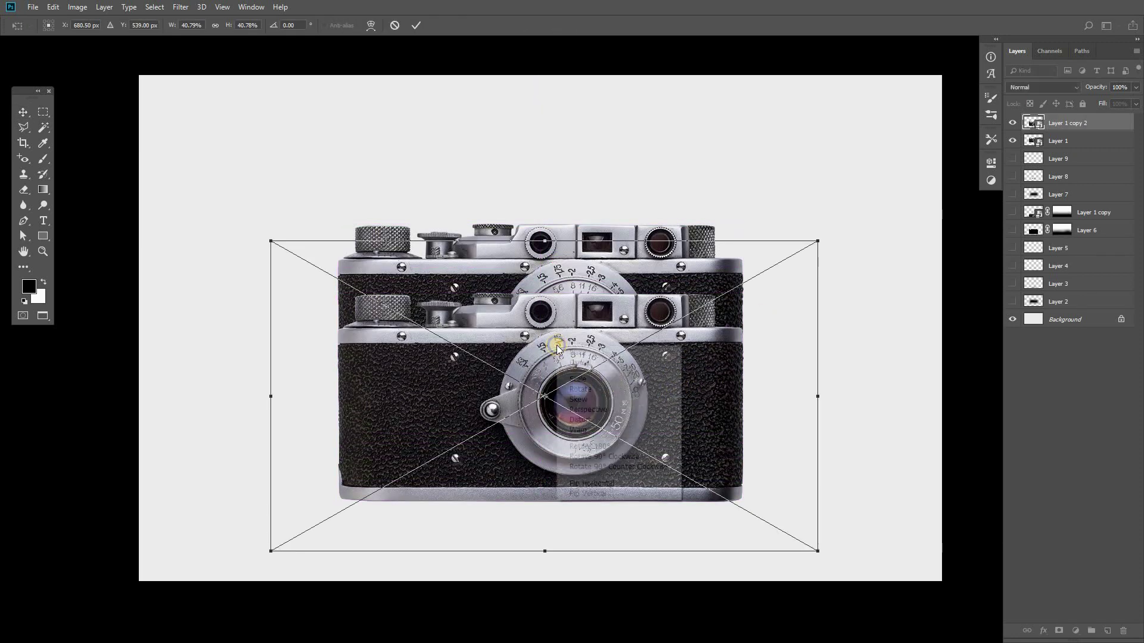
pyautogui.click(586, 494)
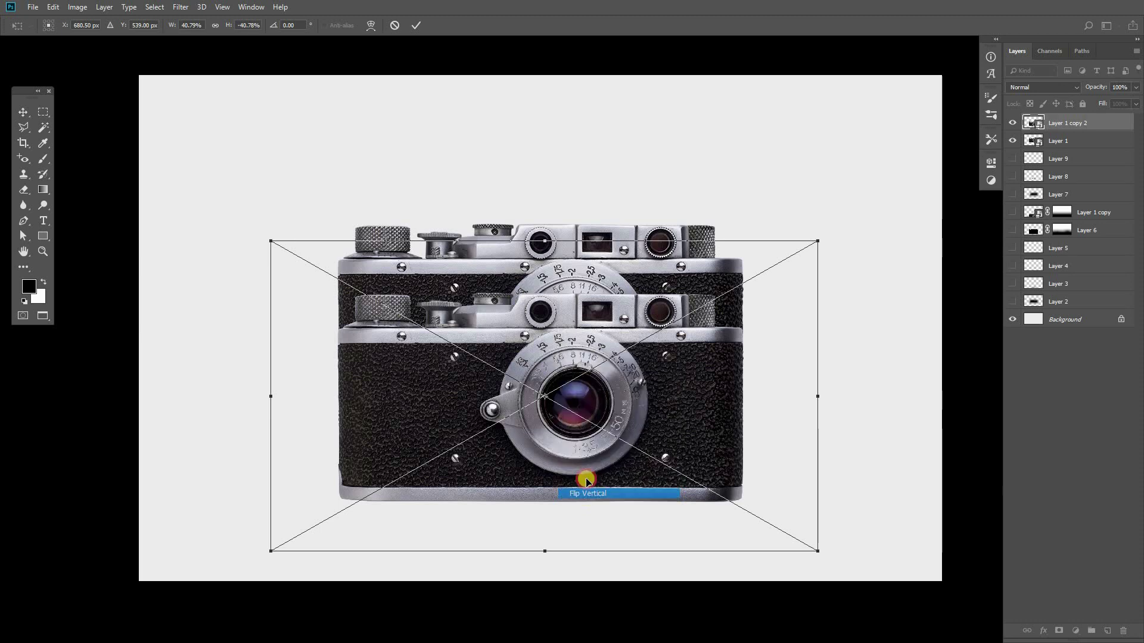
pyautogui.press('Return')
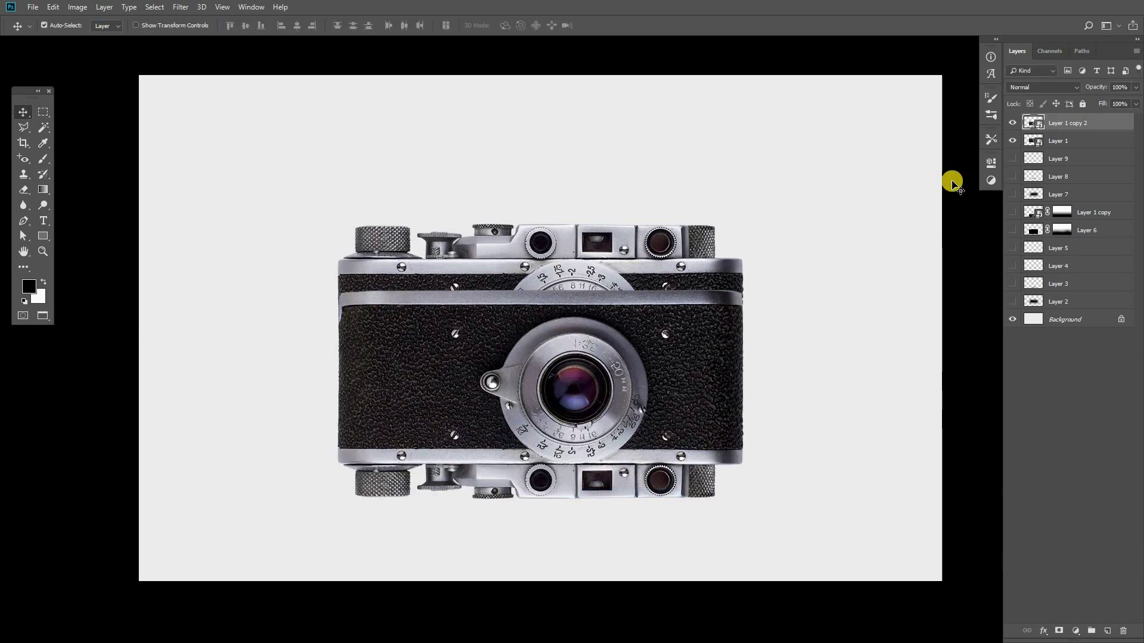
pyautogui.hotkey('ctrl', '[')
pyautogui.moveTo(721, 398); pyautogui.dragTo(719, 487)
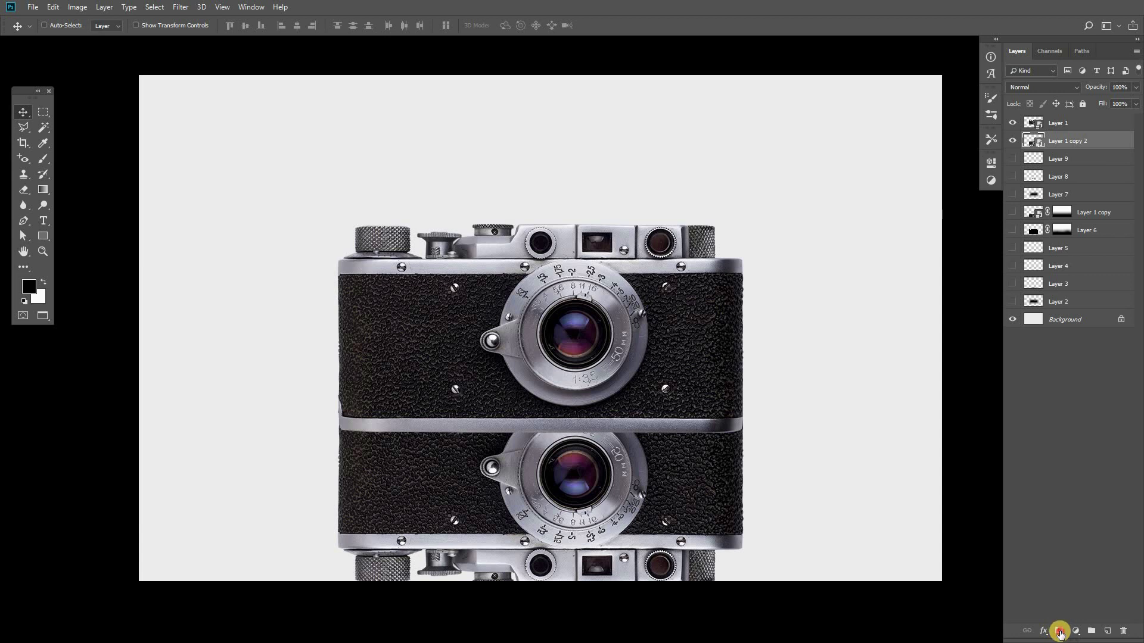
# - Add a layer mask to the flipped copy and remove the gradient's end colour stop
pyautogui.click(1060, 632)
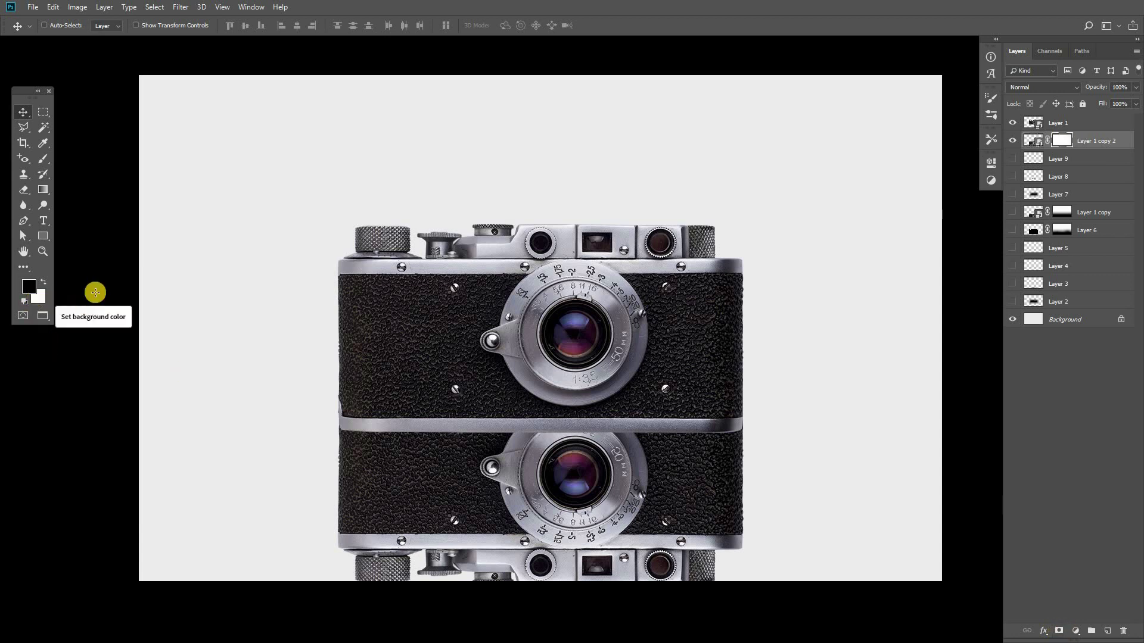
pyautogui.press('g')
pyautogui.click(63, 26)
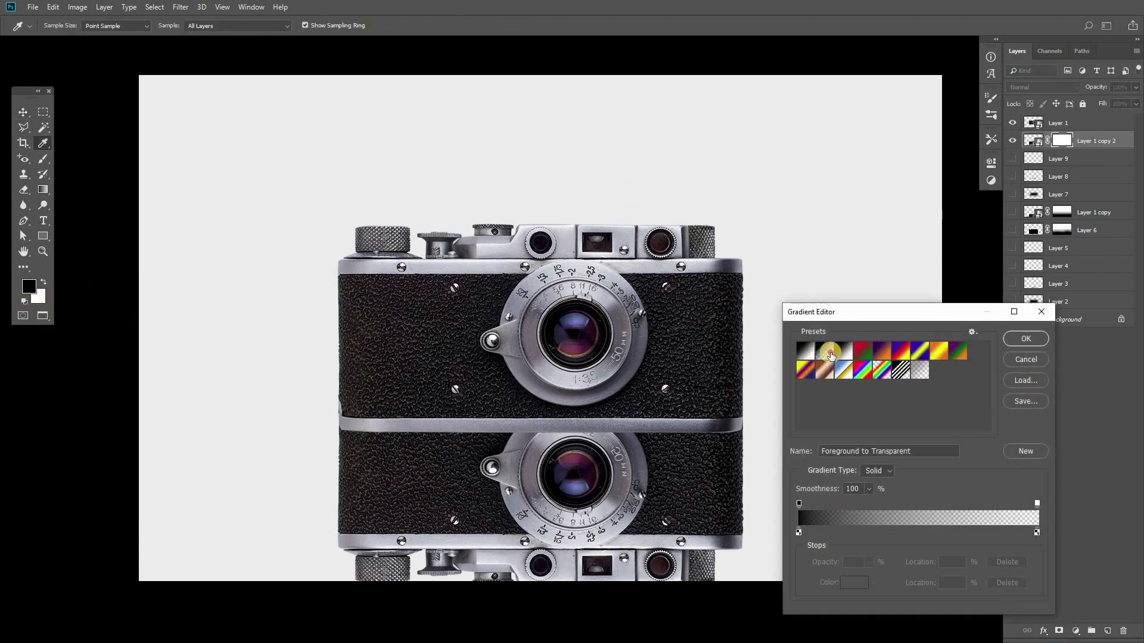
pyautogui.click(1037, 533)
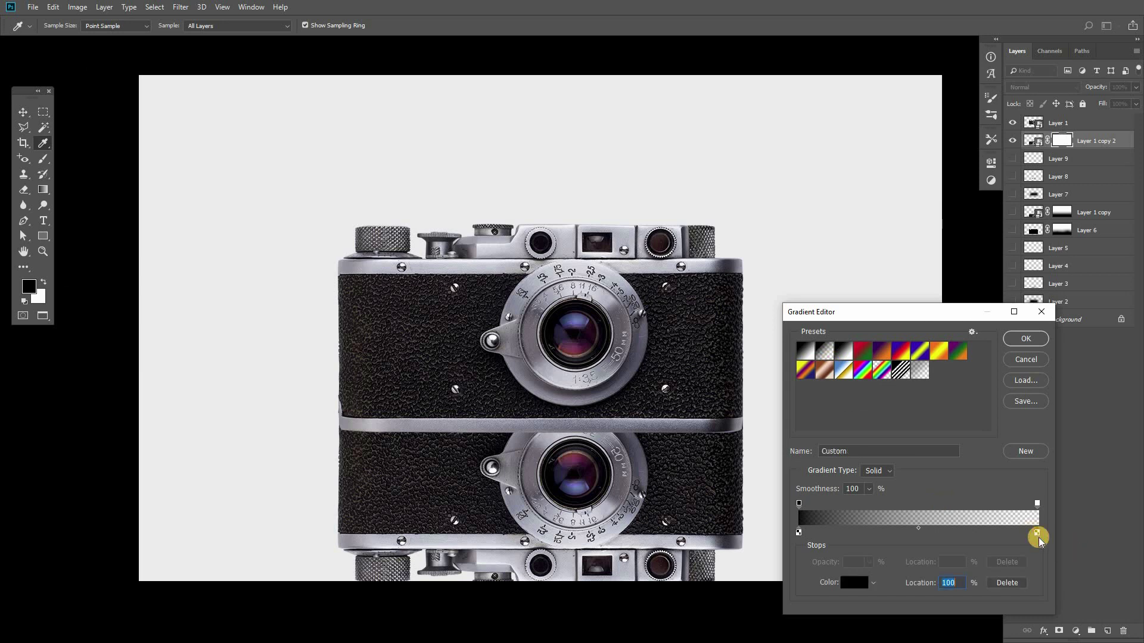
pyautogui.moveTo(1038, 538); pyautogui.dragTo(849, 551)
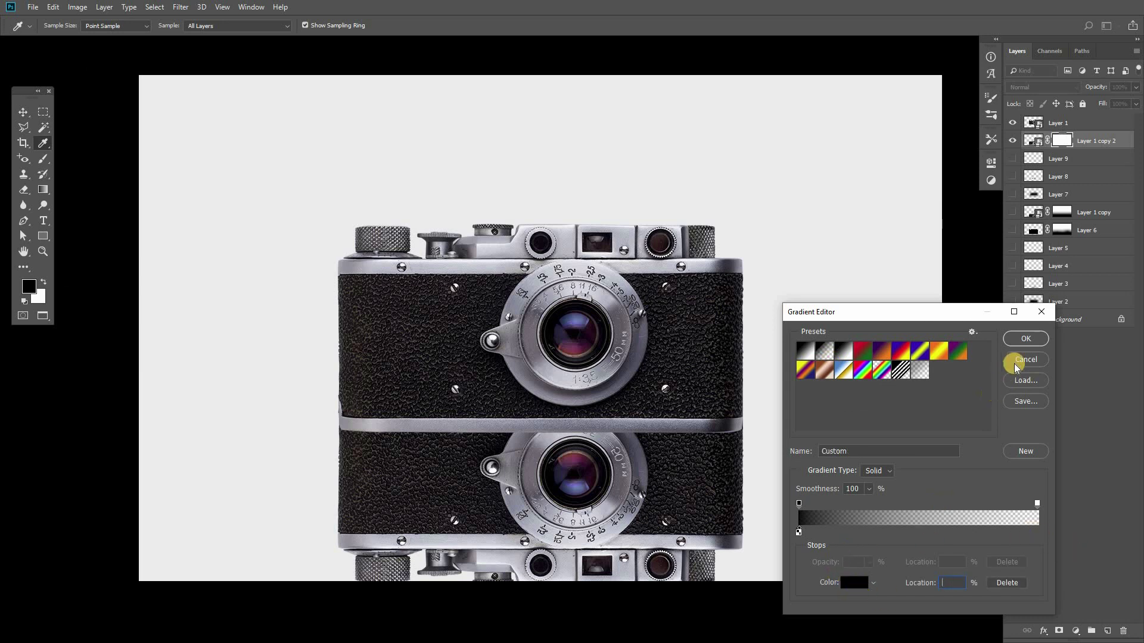
pyautogui.click(1025, 339)
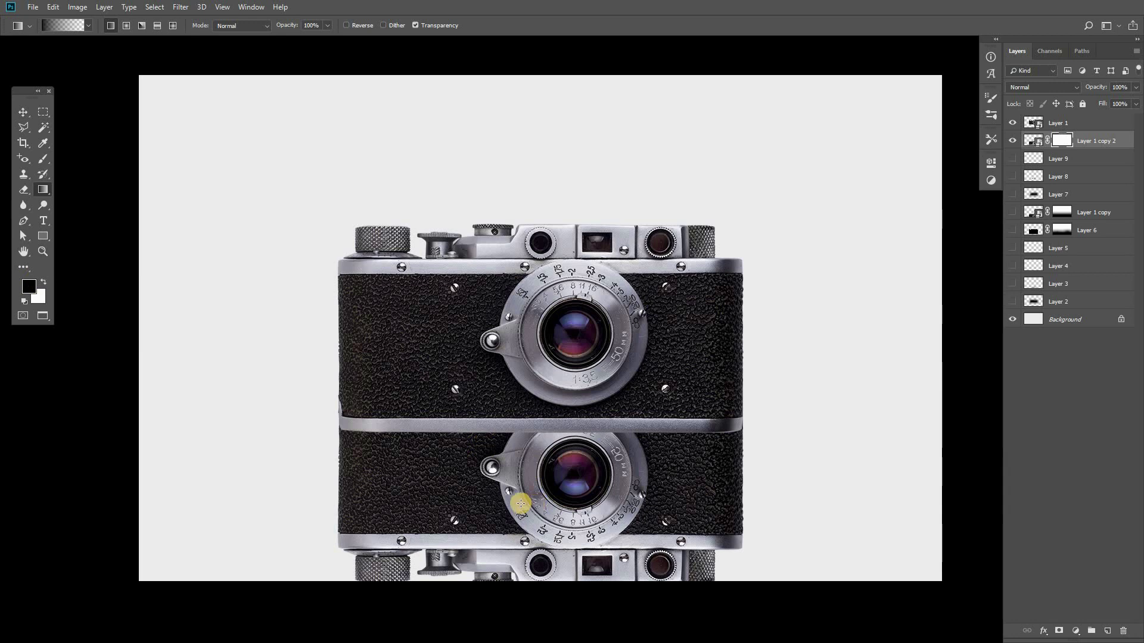
# - Drag a linear gradient upward on the mask to fade the reflection into the background
pyautogui.moveTo(531, 523); pyautogui.dragTo(524, 410)
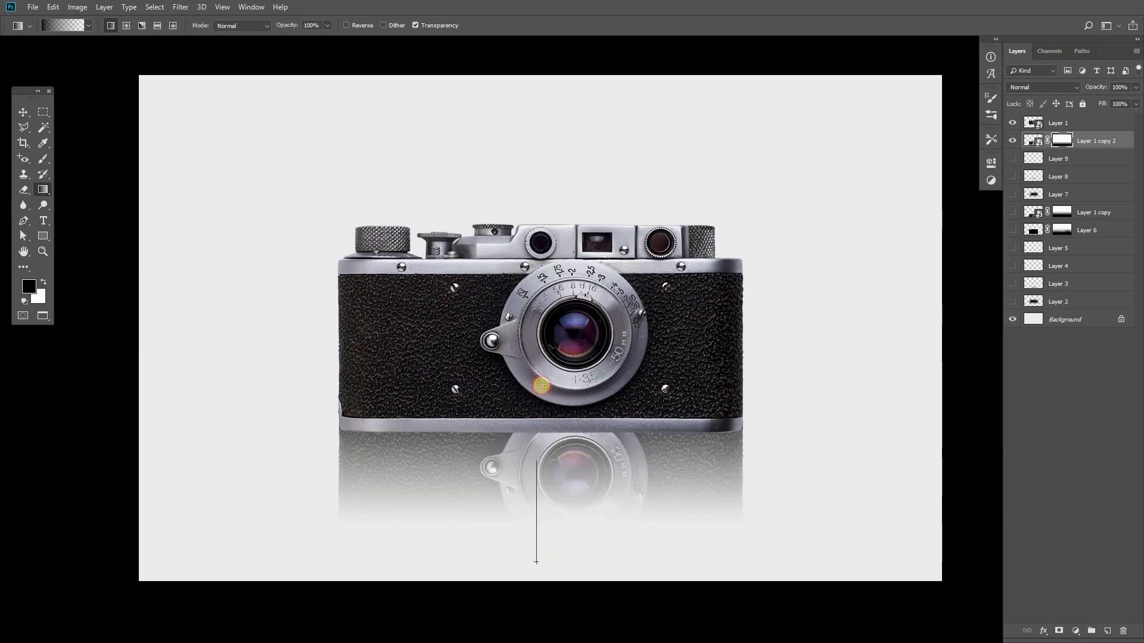
pyautogui.moveTo(536, 536)
pyautogui.mouseDown()
pyautogui.moveTo(542, 387)
pyautogui.moveTo(531, 361)
pyautogui.mouseUp()
pyautogui.moveTo(530, 541); pyautogui.dragTo(541, 410)
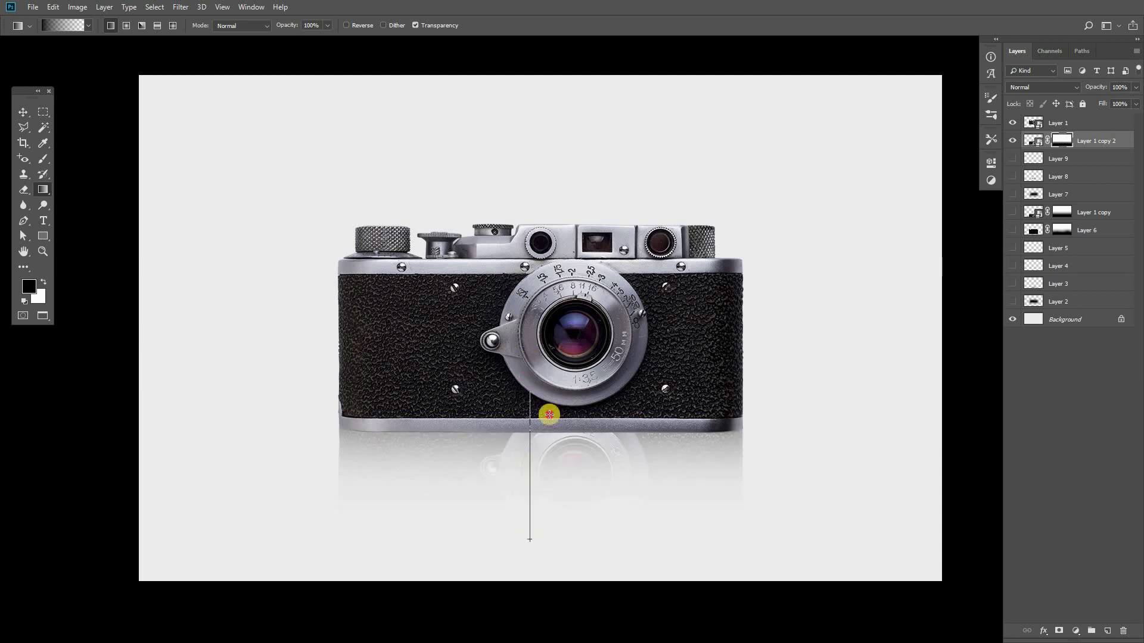
pyautogui.moveTo(554, 462); pyautogui.dragTo(554, 433)
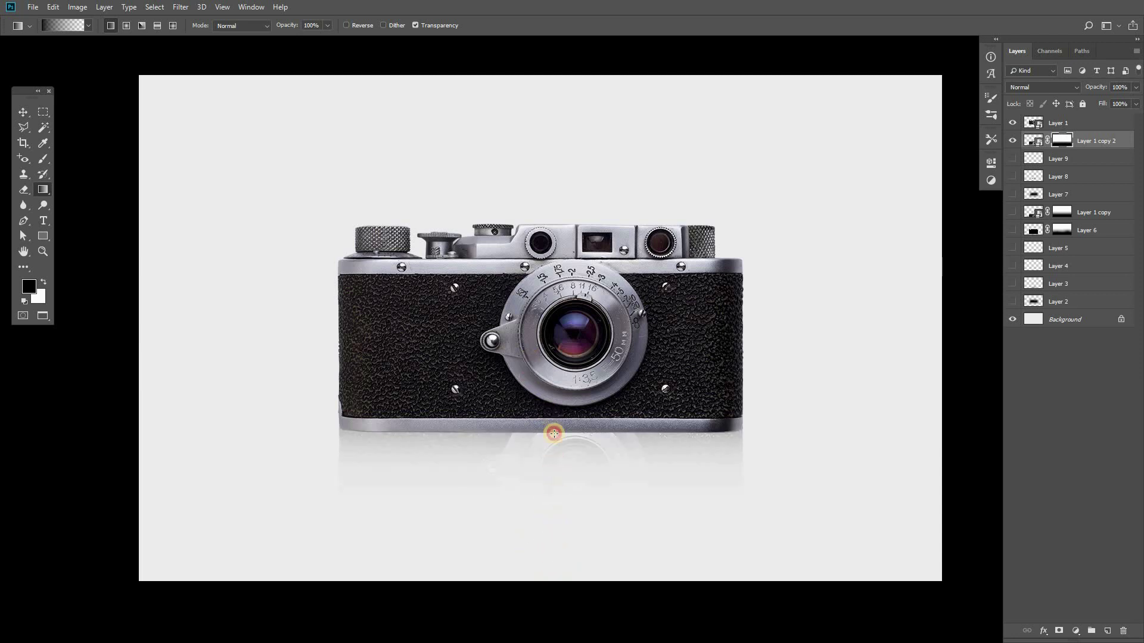
pyautogui.press('Tab')
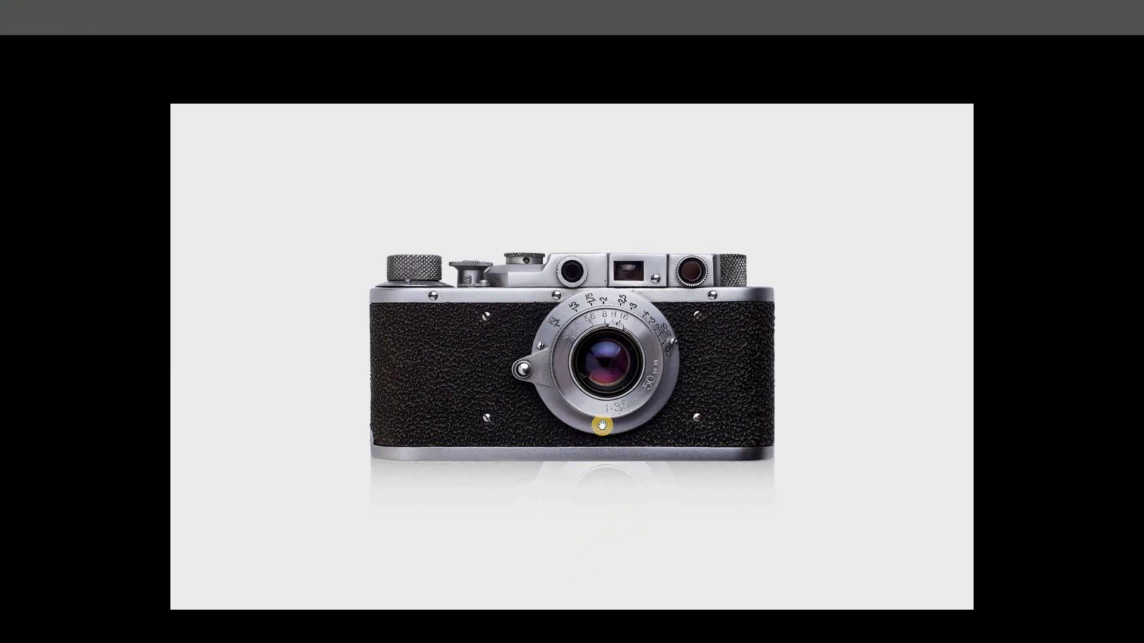
pyautogui.press('Tab')
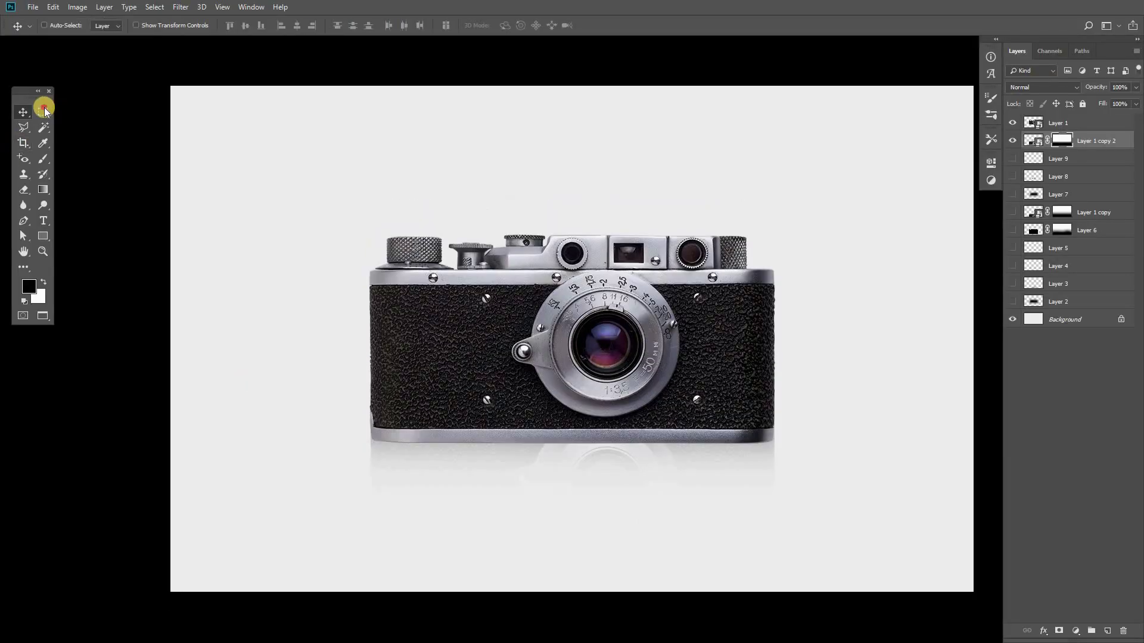
pyautogui.click(42, 112)
pyautogui.press('Tab')
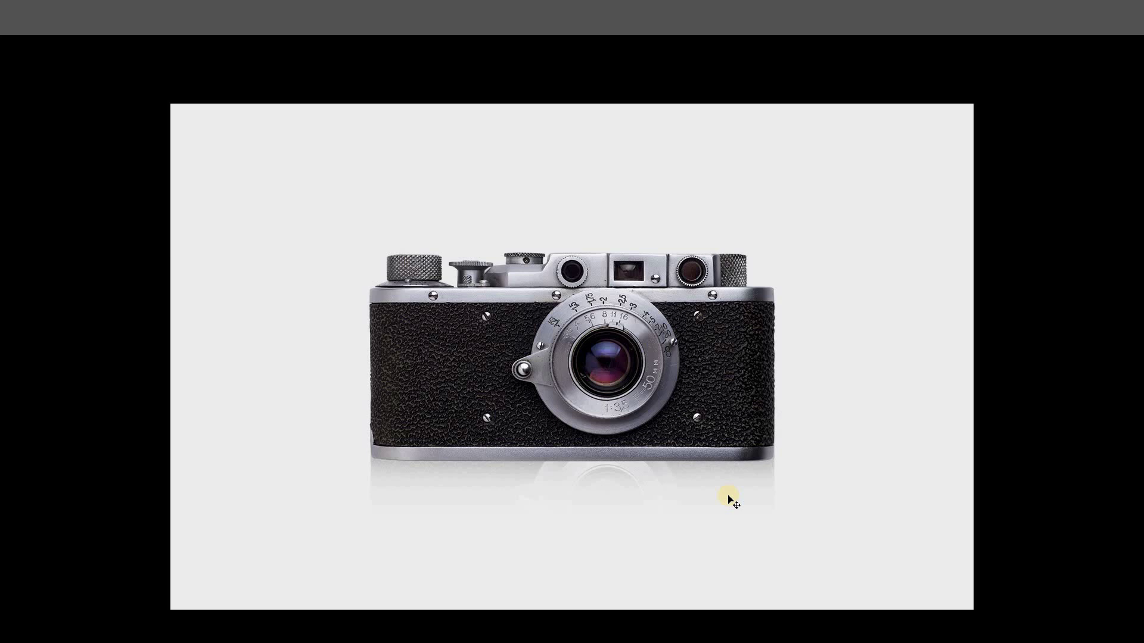
pyautogui.press('Tab')
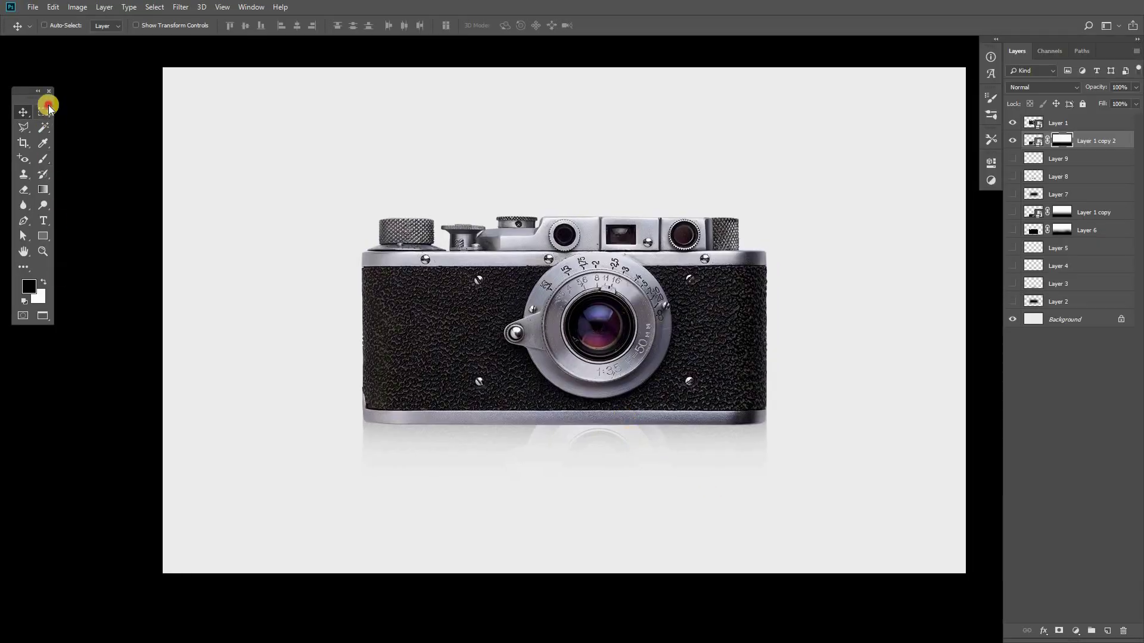
pyautogui.moveTo(748, 475); pyautogui.dragTo(531, 248)
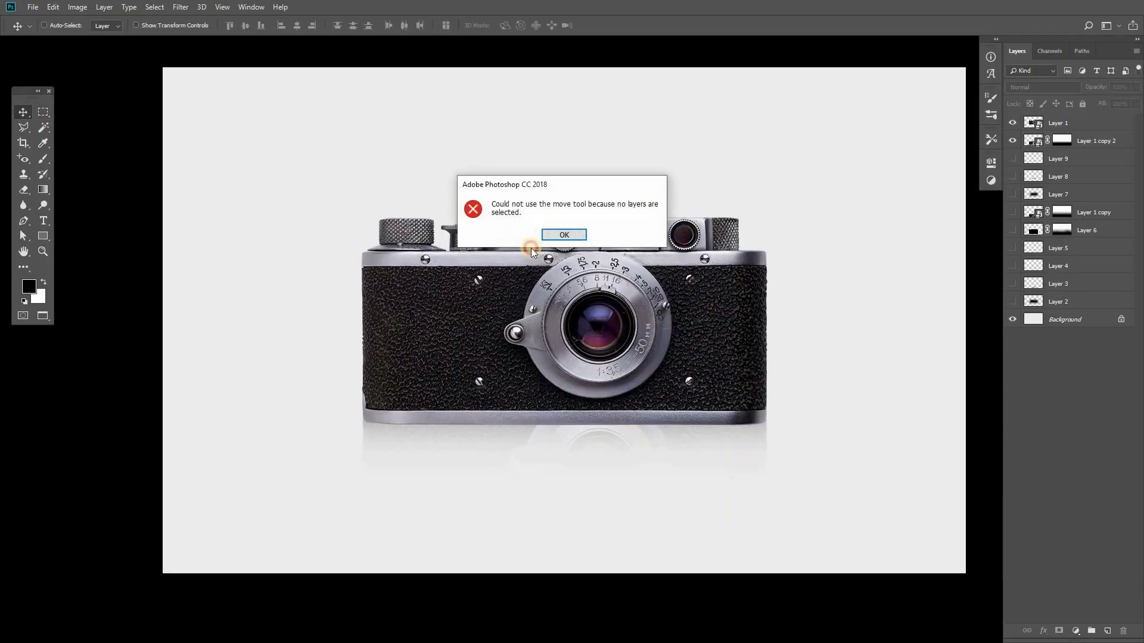
pyautogui.click(565, 236)
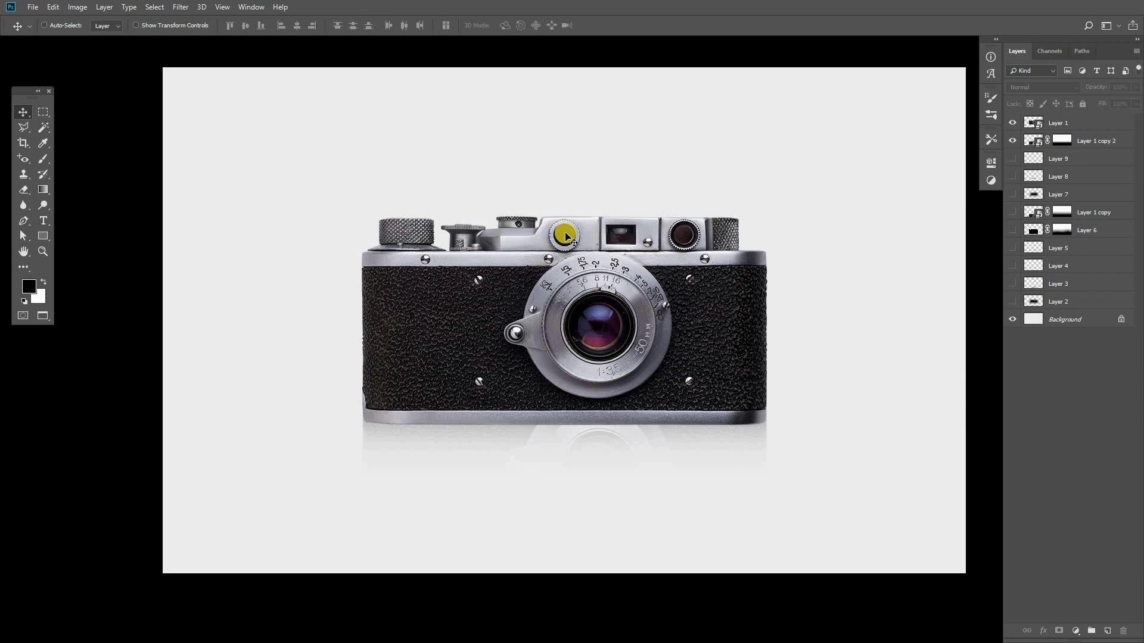